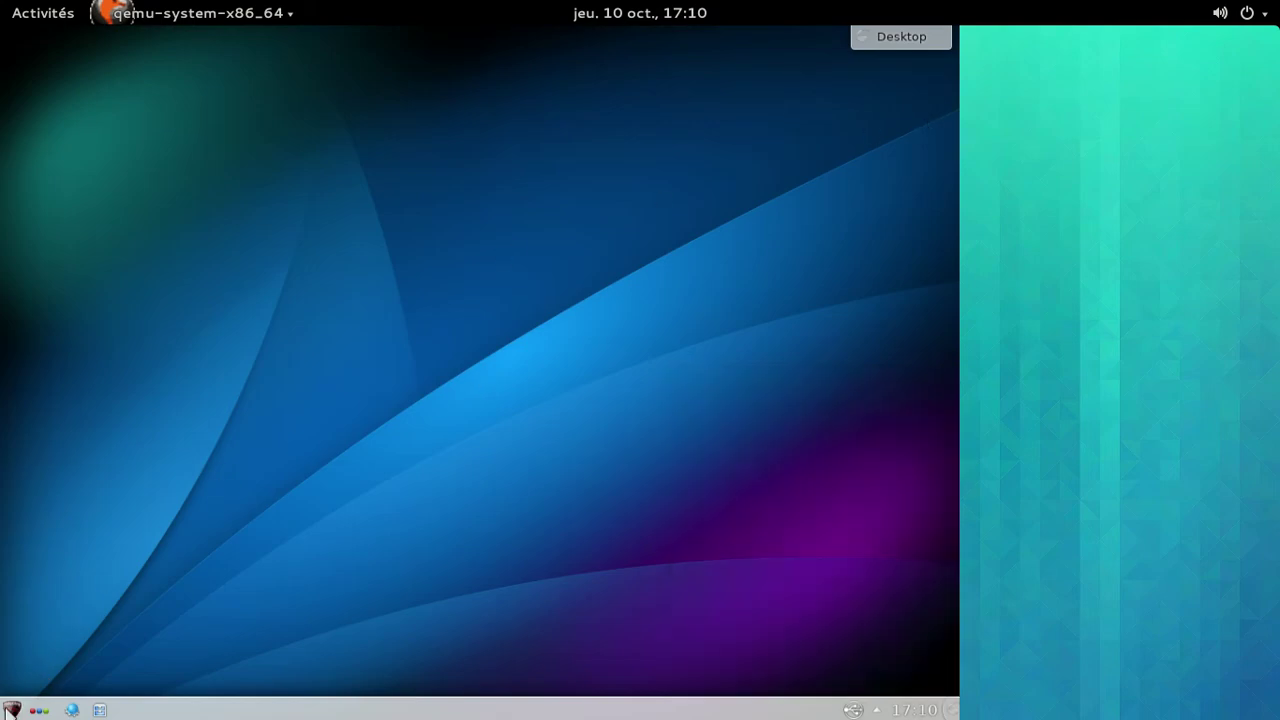
{"action": "left_click", "coordinate": [11, 709]}
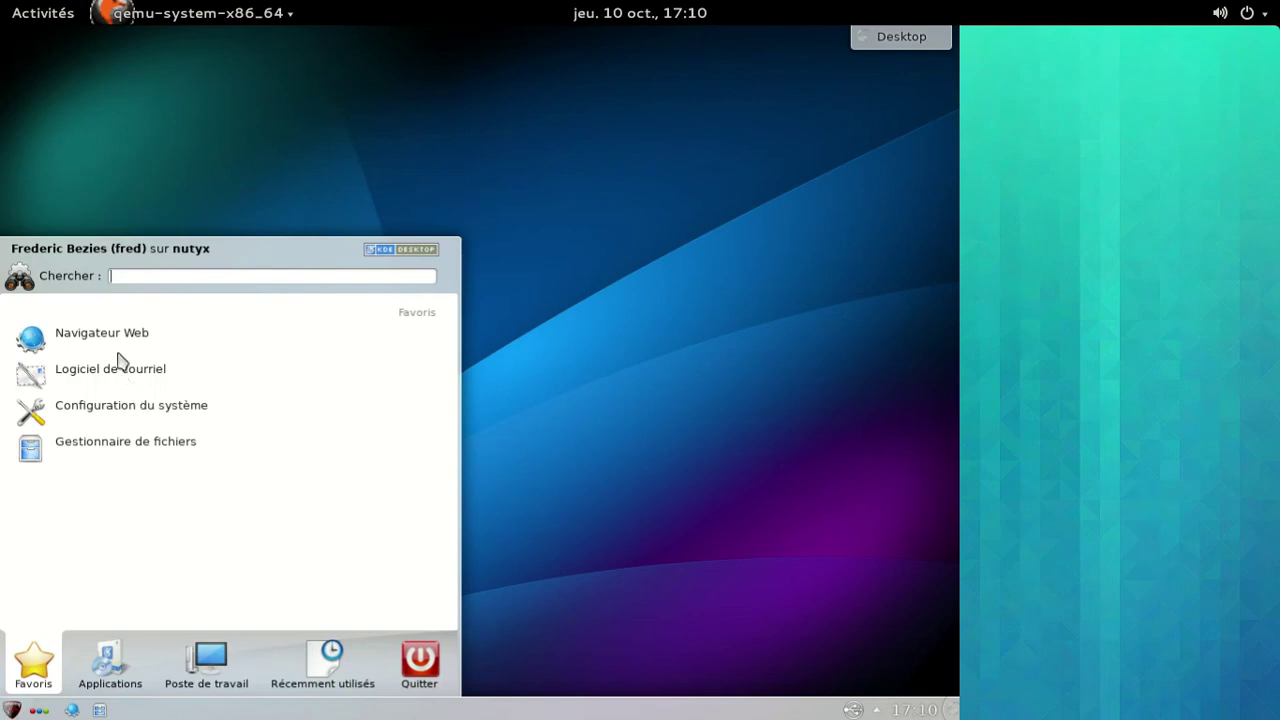
{"action": "left_click", "coordinate": [653, 537]}
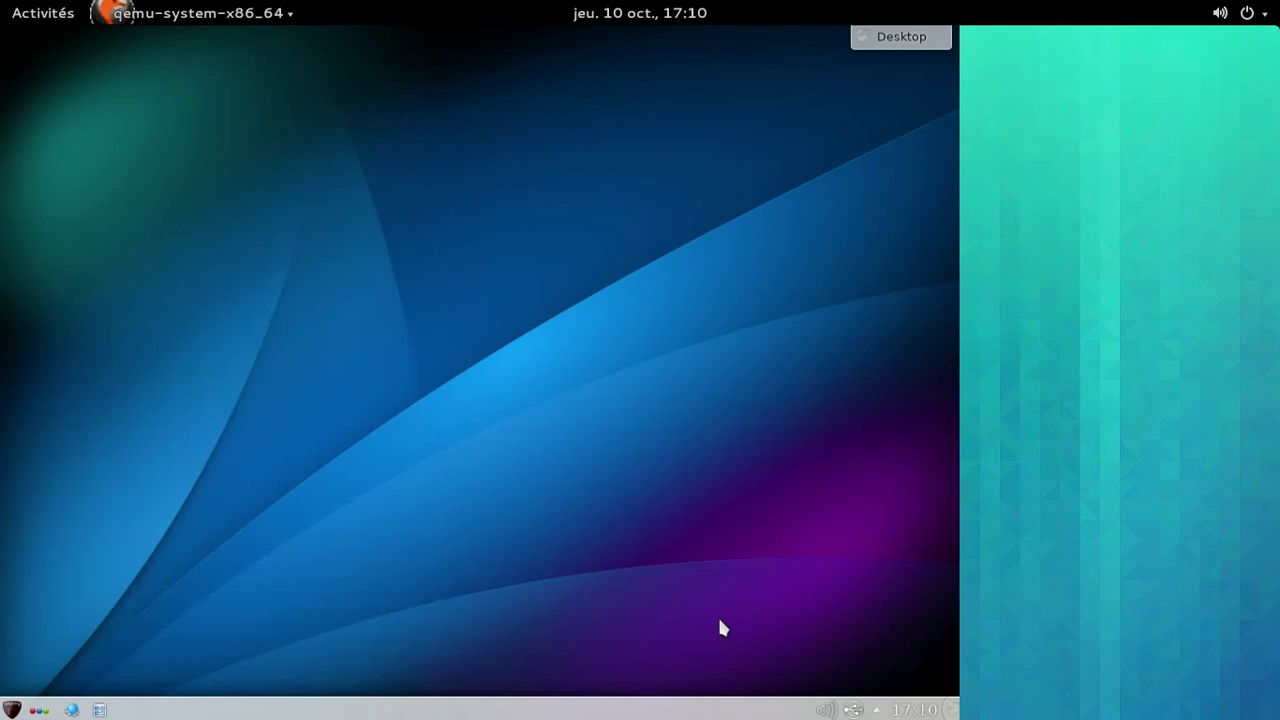
- Raise the first Audio interne Stéréo analogique channel, the muted one, to nearly full volume
{"action": "left_click", "coordinate": [825, 710]}
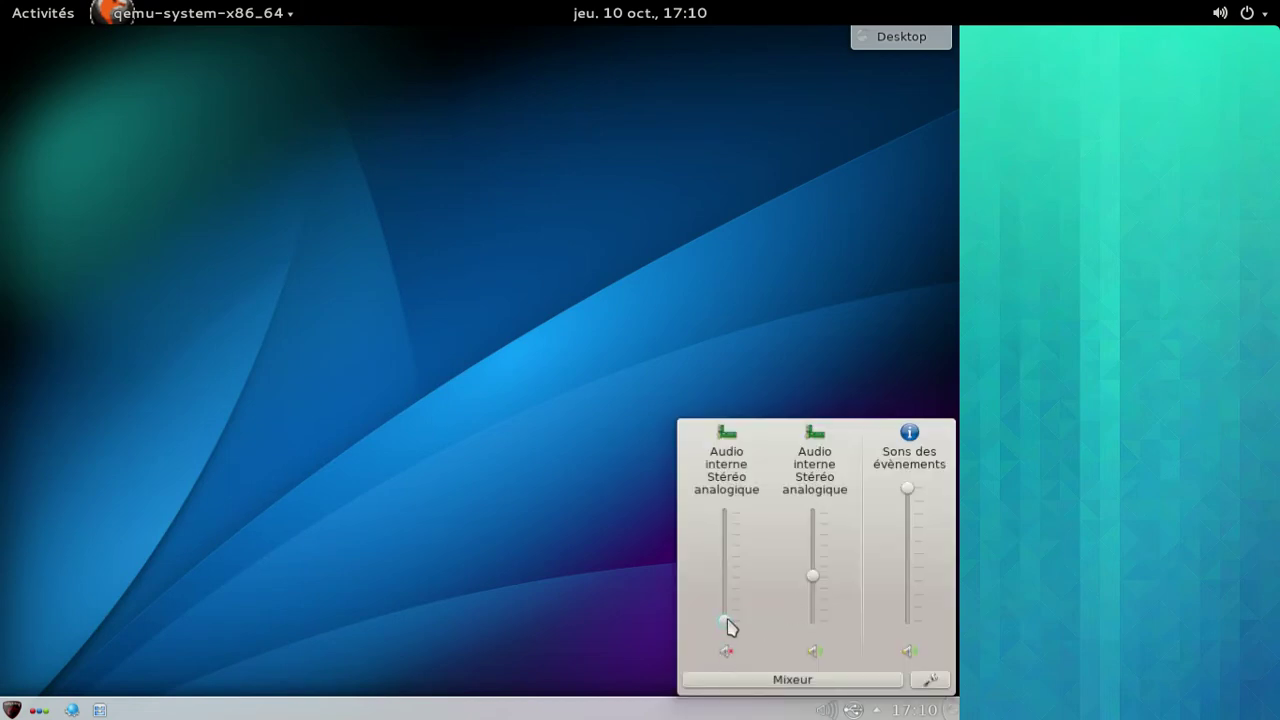
{"action": "left_click_drag", "start_coordinate": [729, 626], "coordinate": [729, 516]}
{"action": "left_click", "coordinate": [568, 508]}
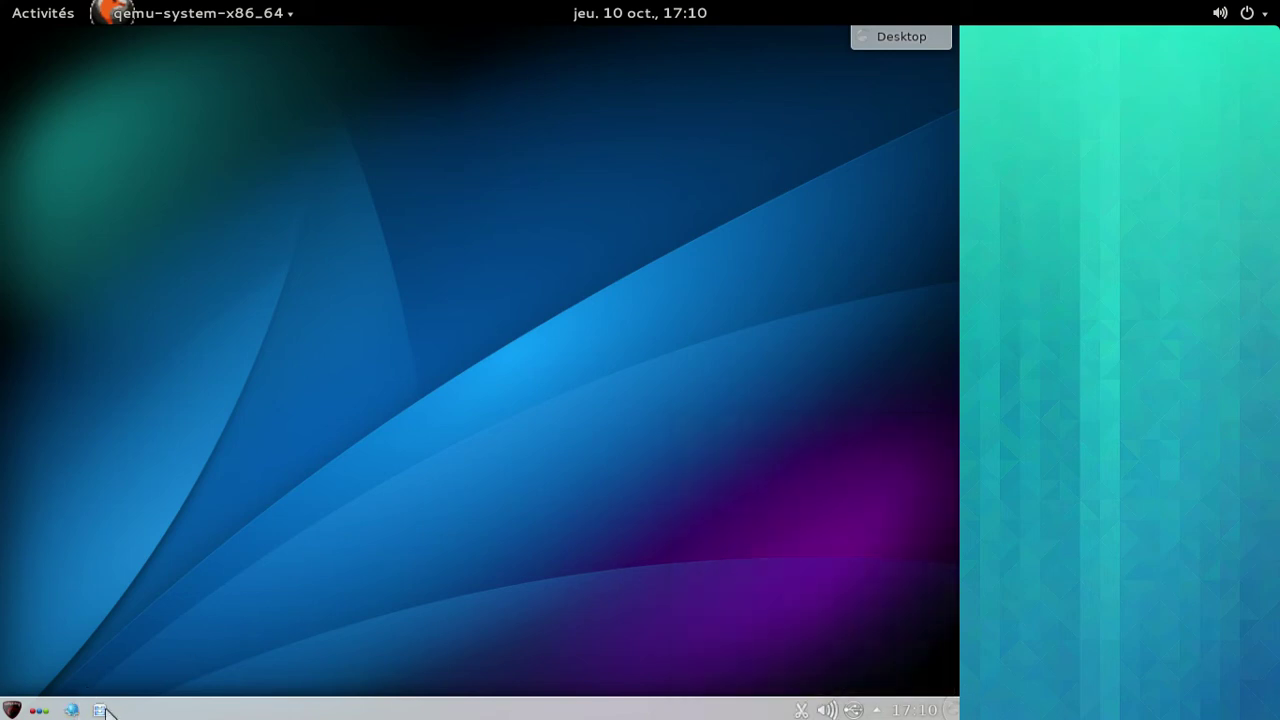
- Open the file manager on the personal folder, request the À propos de Dolphin information, and close the file manager
{"action": "left_click", "coordinate": [102, 710]}
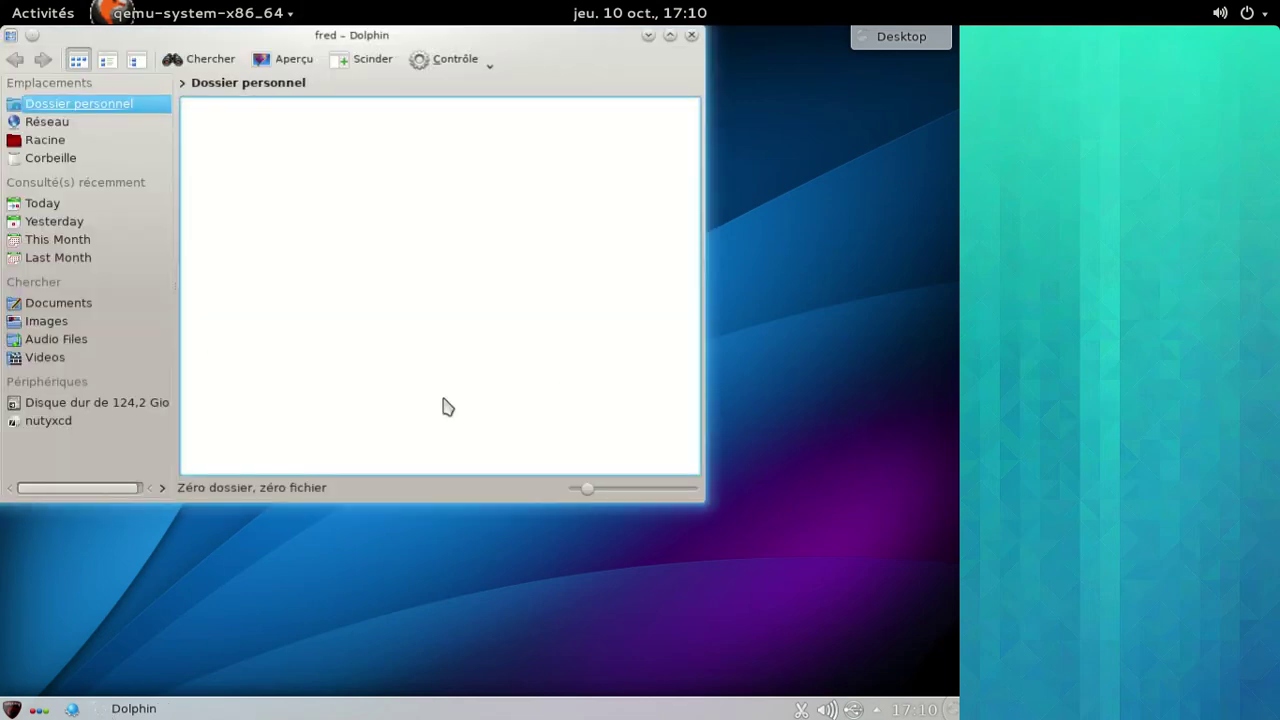
{"action": "left_click", "coordinate": [480, 62]}
{"action": "mouse_move", "coordinate": [588, 476]}
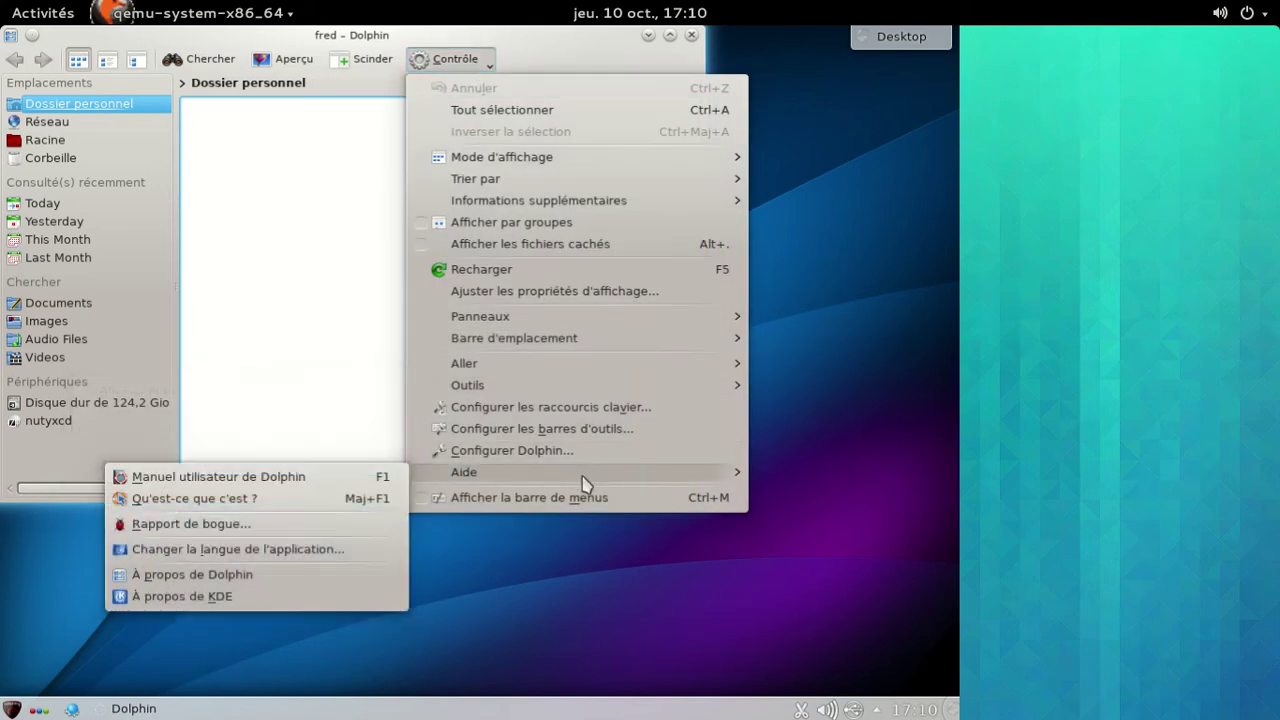
{"action": "left_click", "coordinate": [230, 575]}
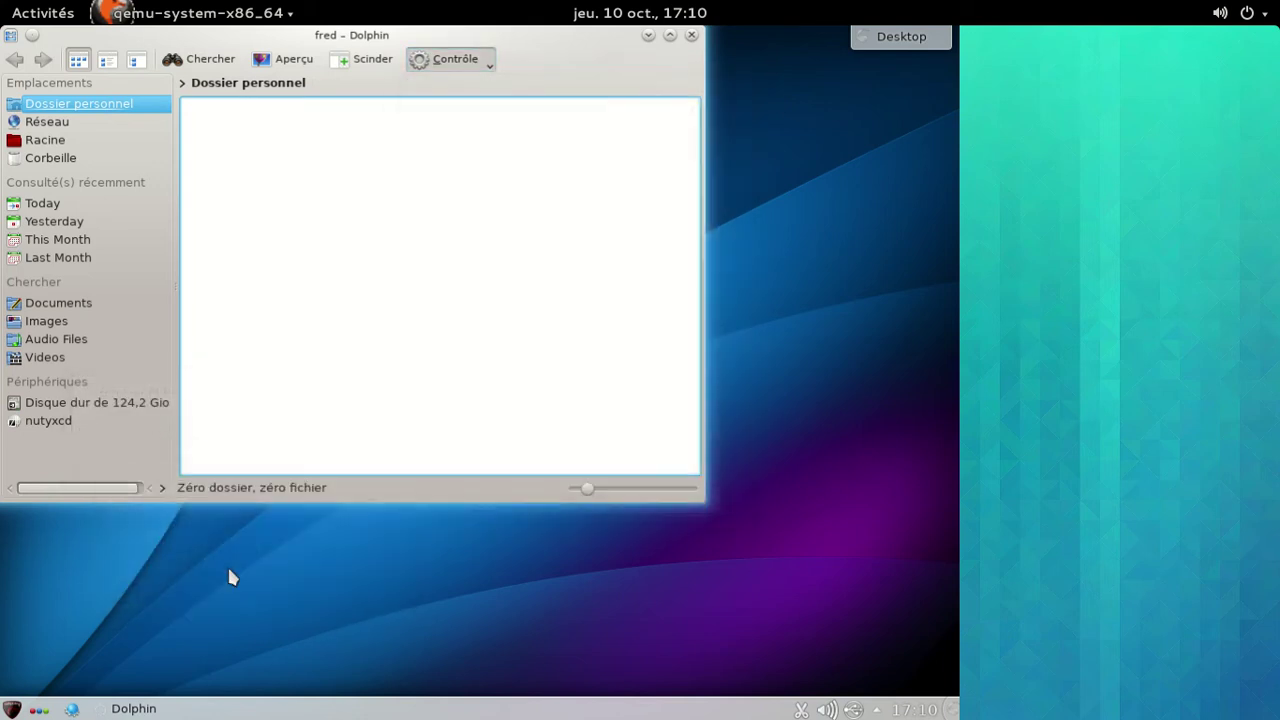
{"action": "left_click", "coordinate": [526, 468]}
{"action": "left_click", "coordinate": [691, 35]}
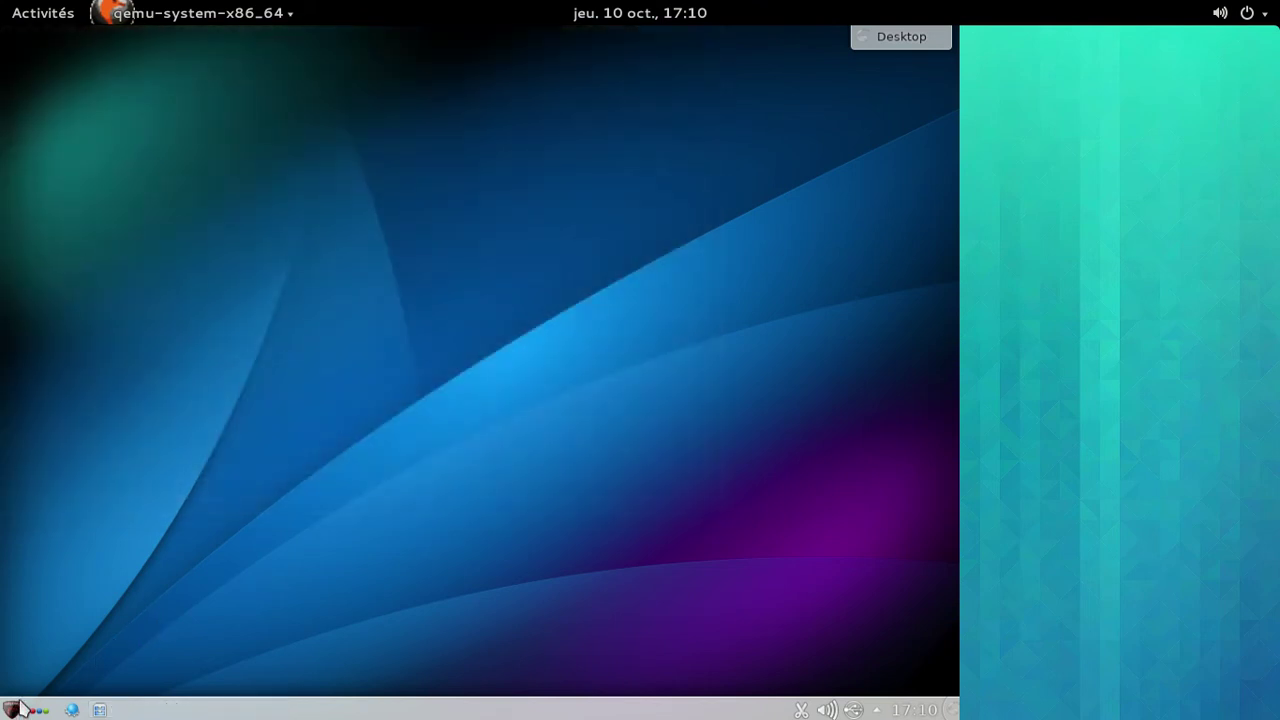
- Launch the Centre d'informations from the Système applications to show the hardware summary
{"action": "left_click", "coordinate": [12, 709]}
{"action": "left_click", "coordinate": [85, 683]}
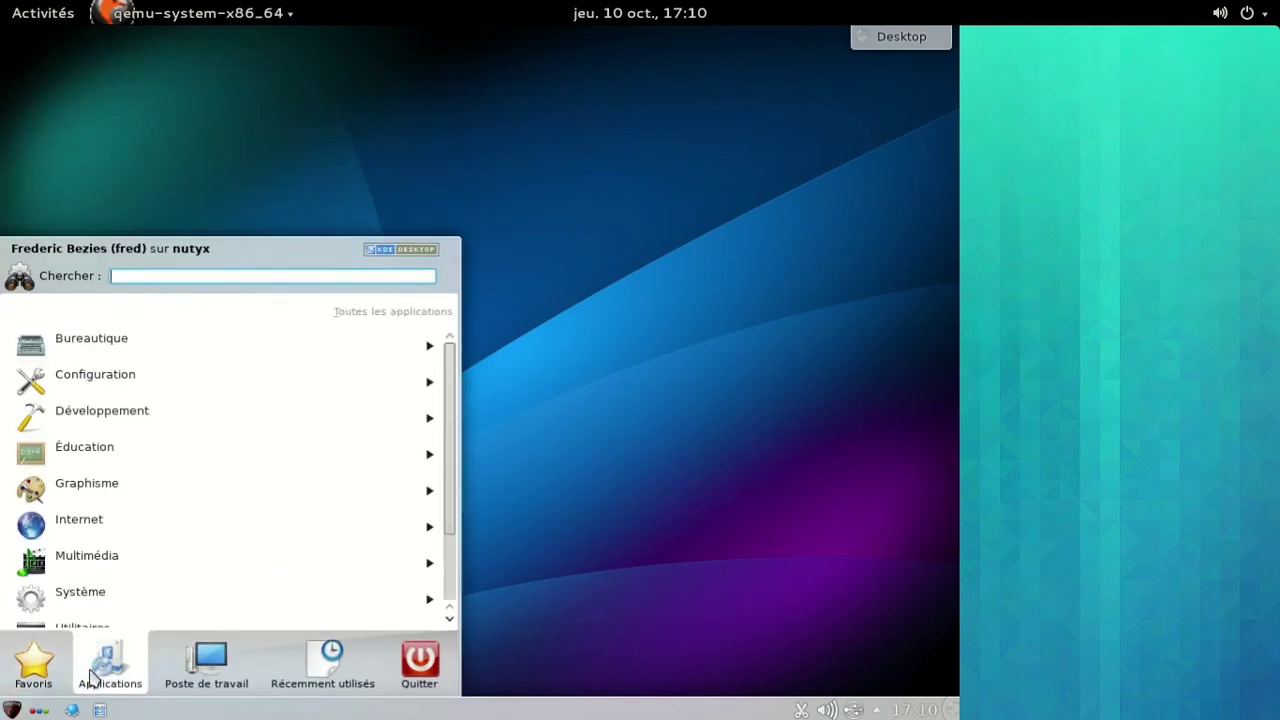
{"action": "scroll", "coordinate": [177, 534], "scroll_direction": "down", "scroll_amount": 1}
{"action": "left_click", "coordinate": [166, 577]}
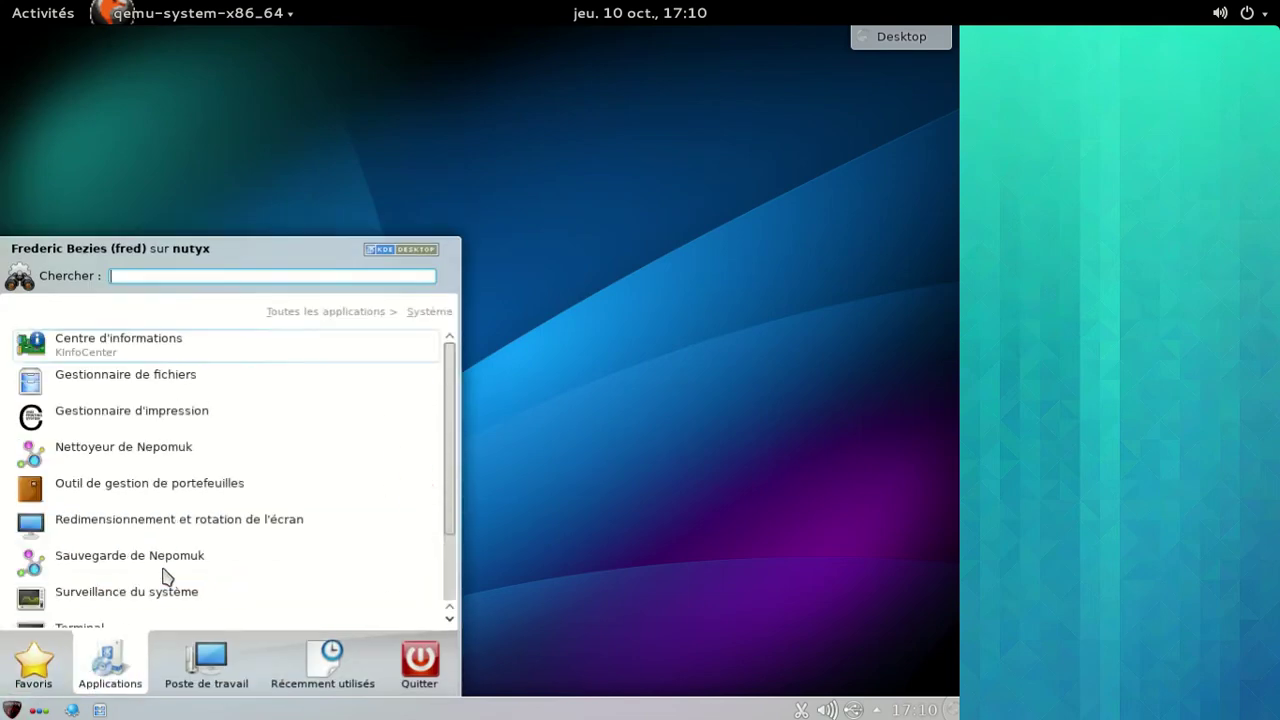
{"action": "left_click", "coordinate": [147, 354]}
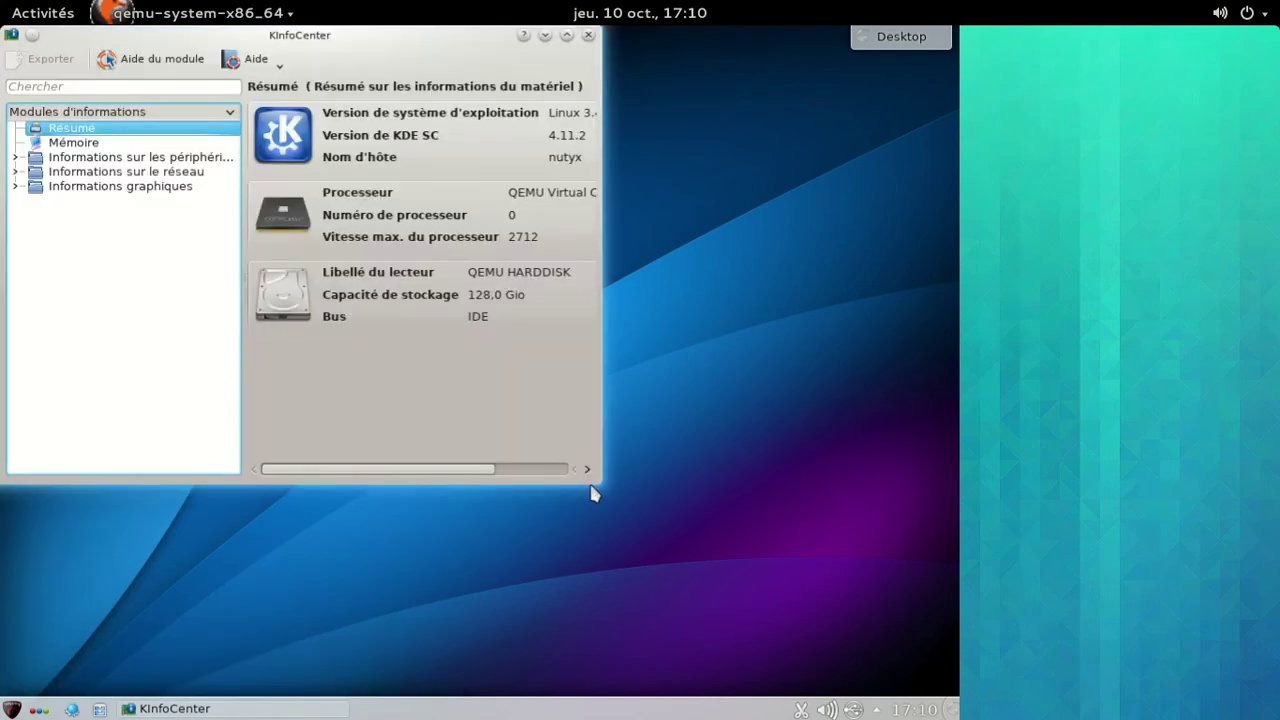
- Enlarge the KInfoCenter window and move it toward the desktop's centre to read the full hardware summary, then close it
{"action": "left_click_drag", "start_coordinate": [591, 492], "coordinate": [728, 530]}
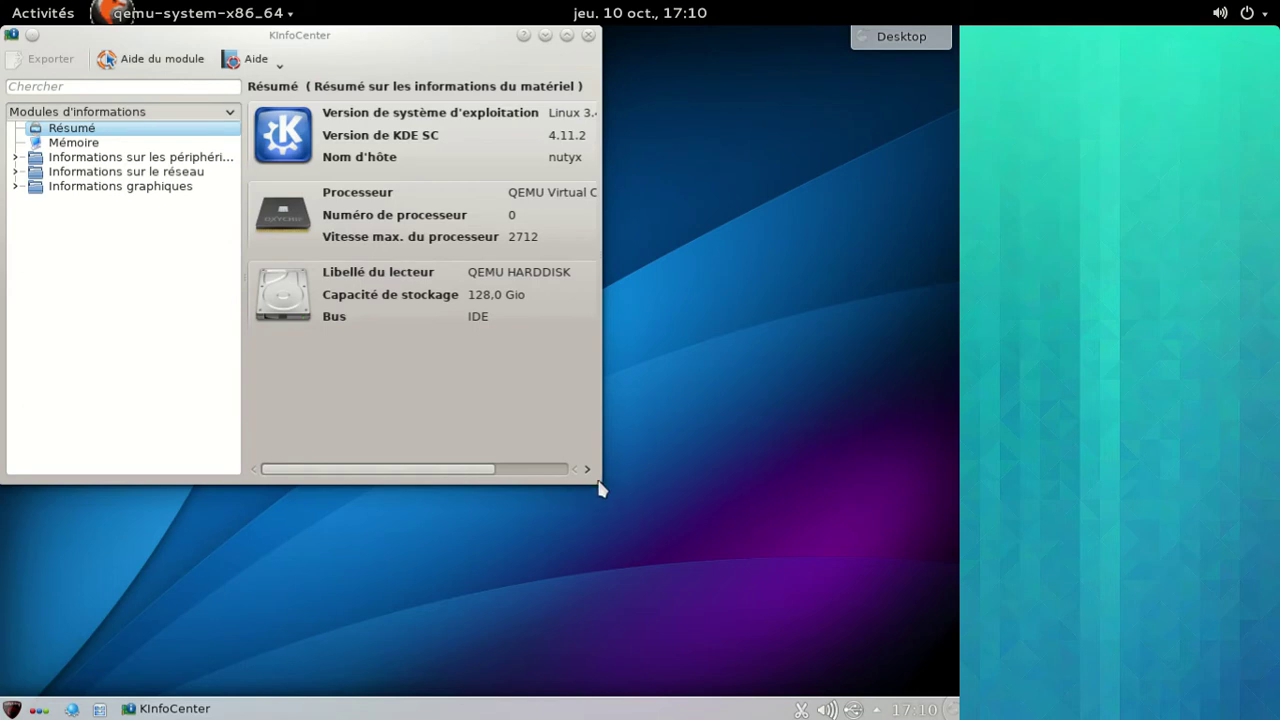
{"action": "left_click_drag", "start_coordinate": [600, 484], "coordinate": [744, 540]}
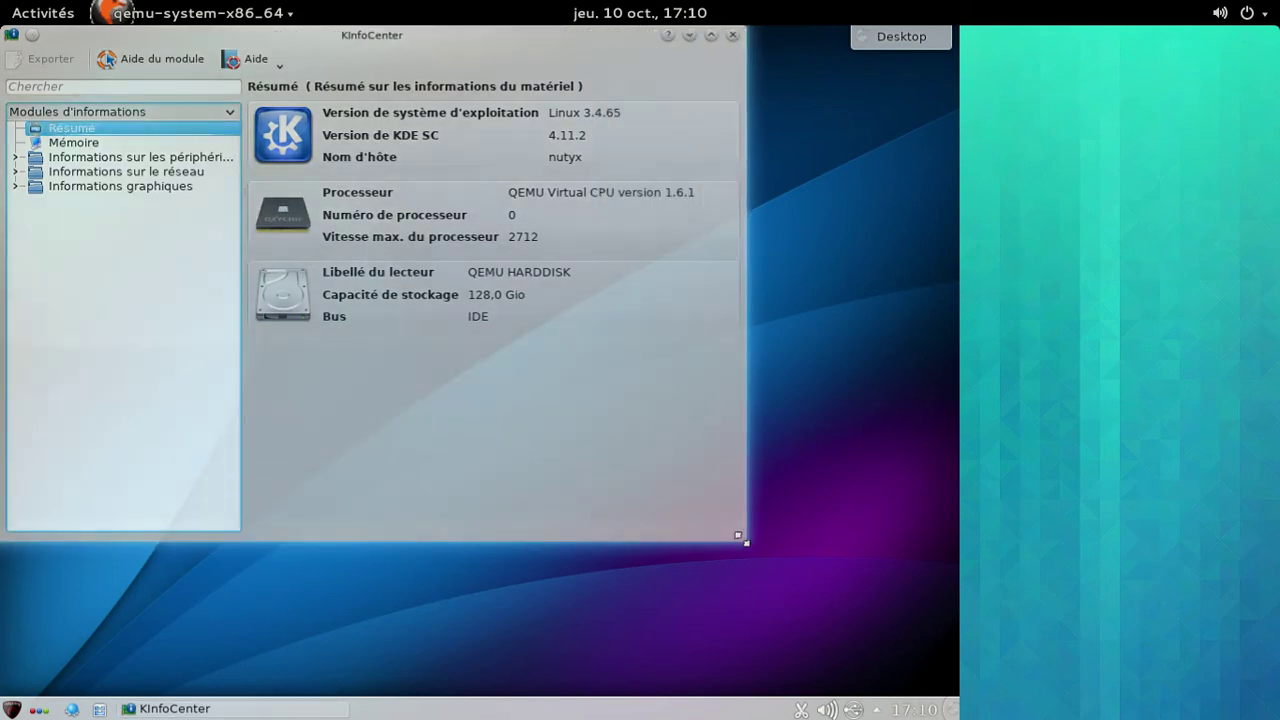
{"action": "left_click_drag", "start_coordinate": [442, 41], "coordinate": [528, 87]}
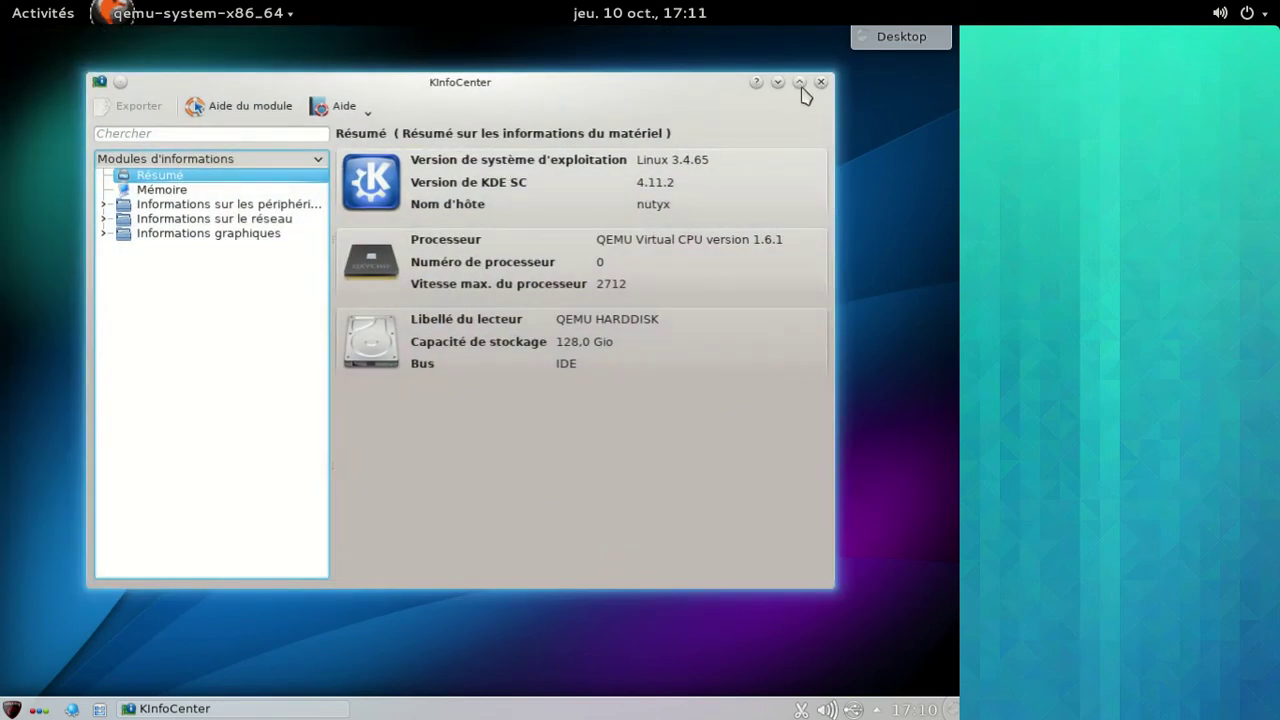
{"action": "left_click", "coordinate": [820, 82]}
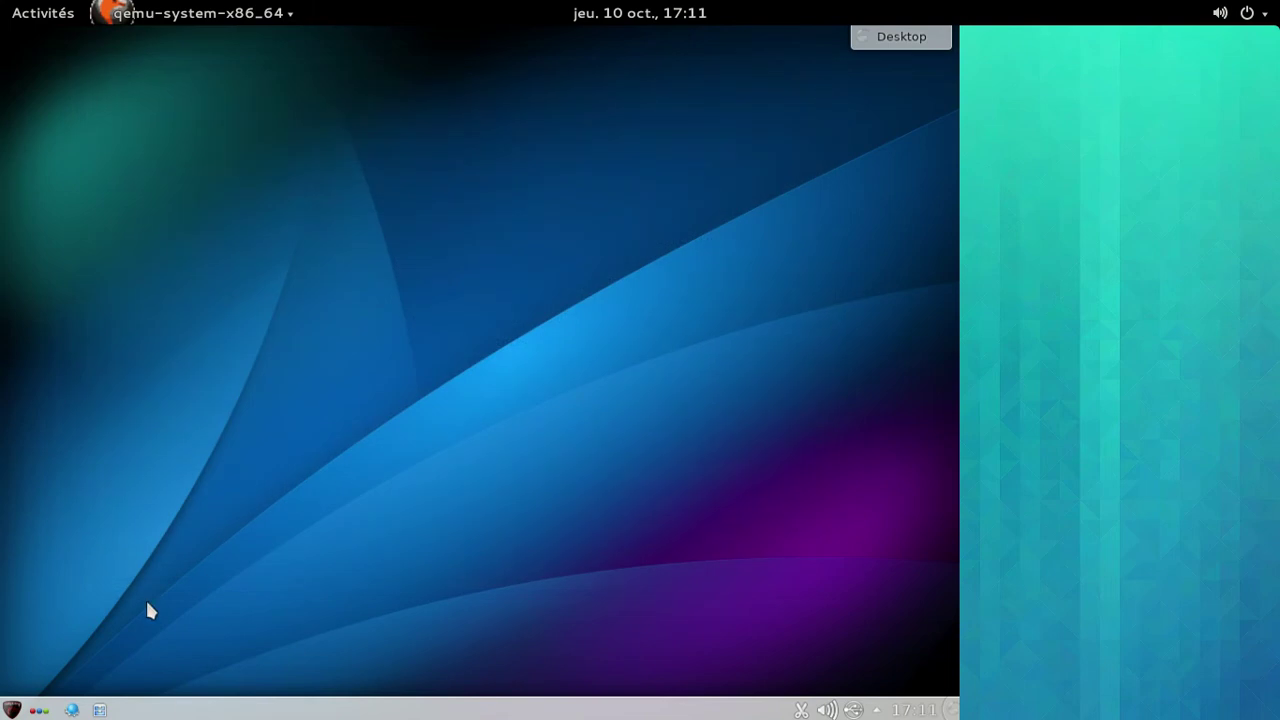
- Launch the Navigateur Web favourite and review Konqueror's general behaviour configuration, then accept and close it
{"action": "left_click", "coordinate": [12, 710]}
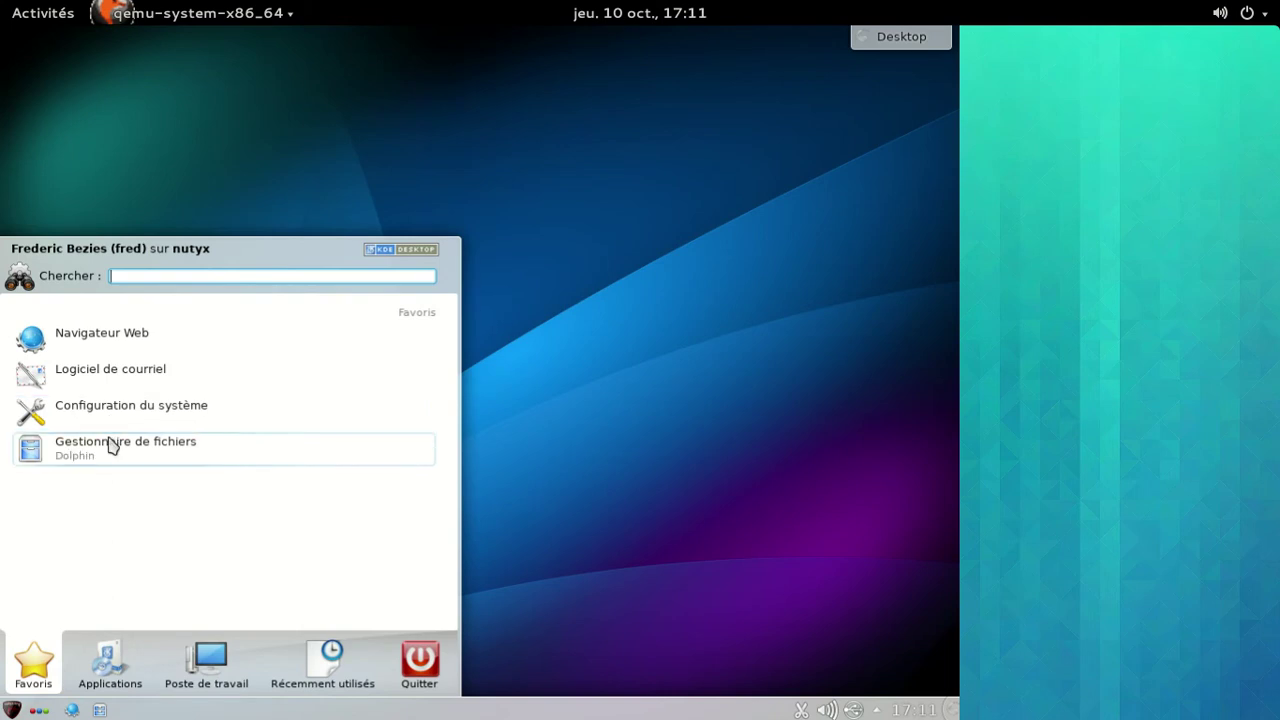
{"action": "left_click", "coordinate": [97, 344]}
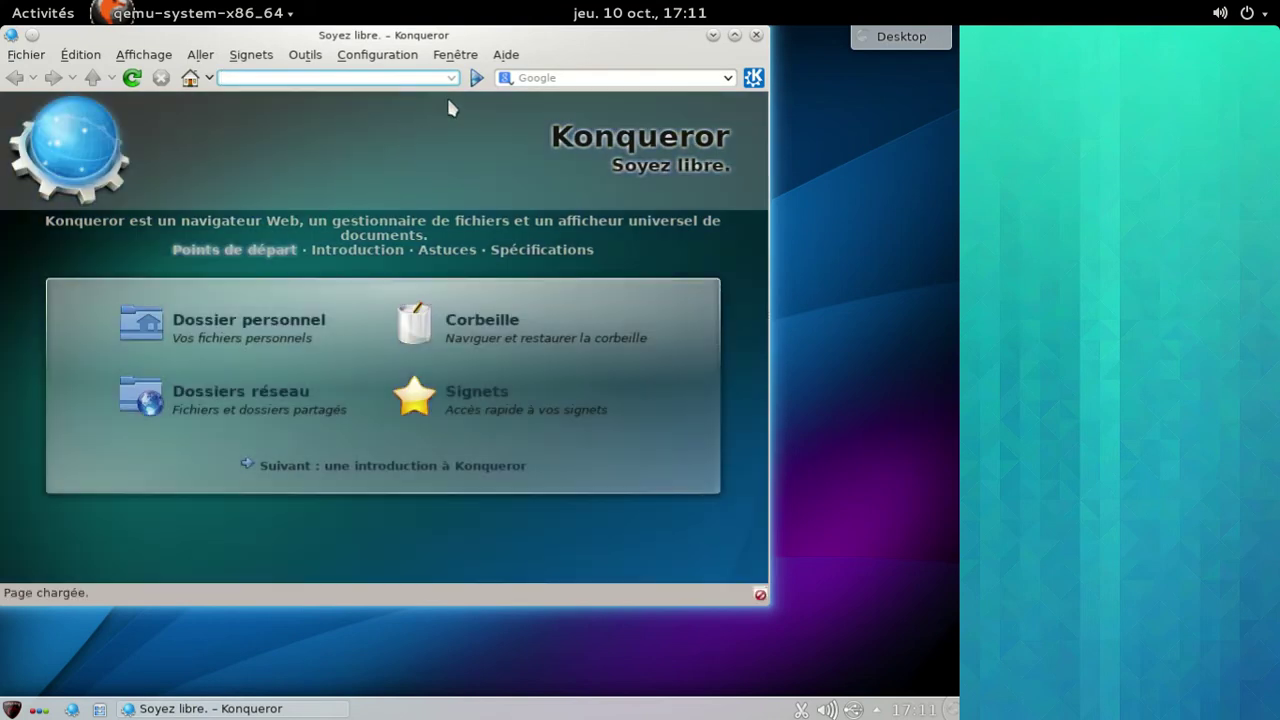
{"action": "left_click", "coordinate": [447, 60]}
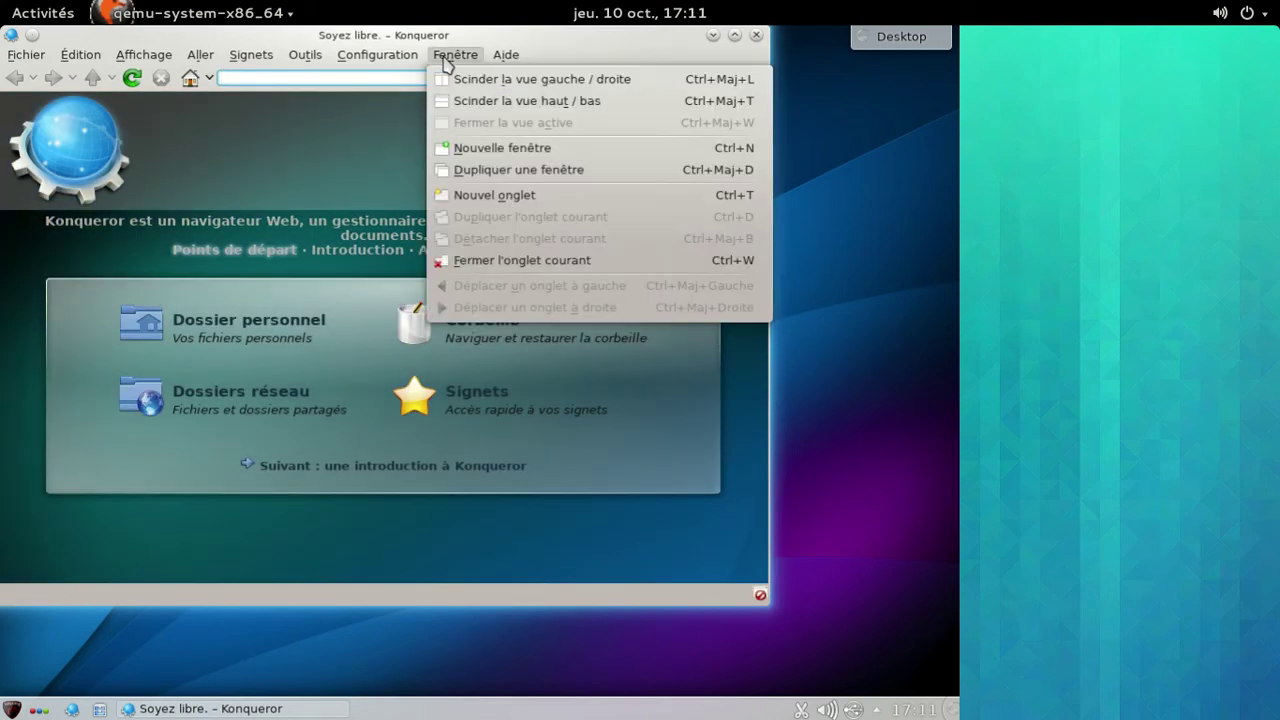
{"action": "mouse_move", "coordinate": [408, 52]}
{"action": "left_click", "coordinate": [441, 373]}
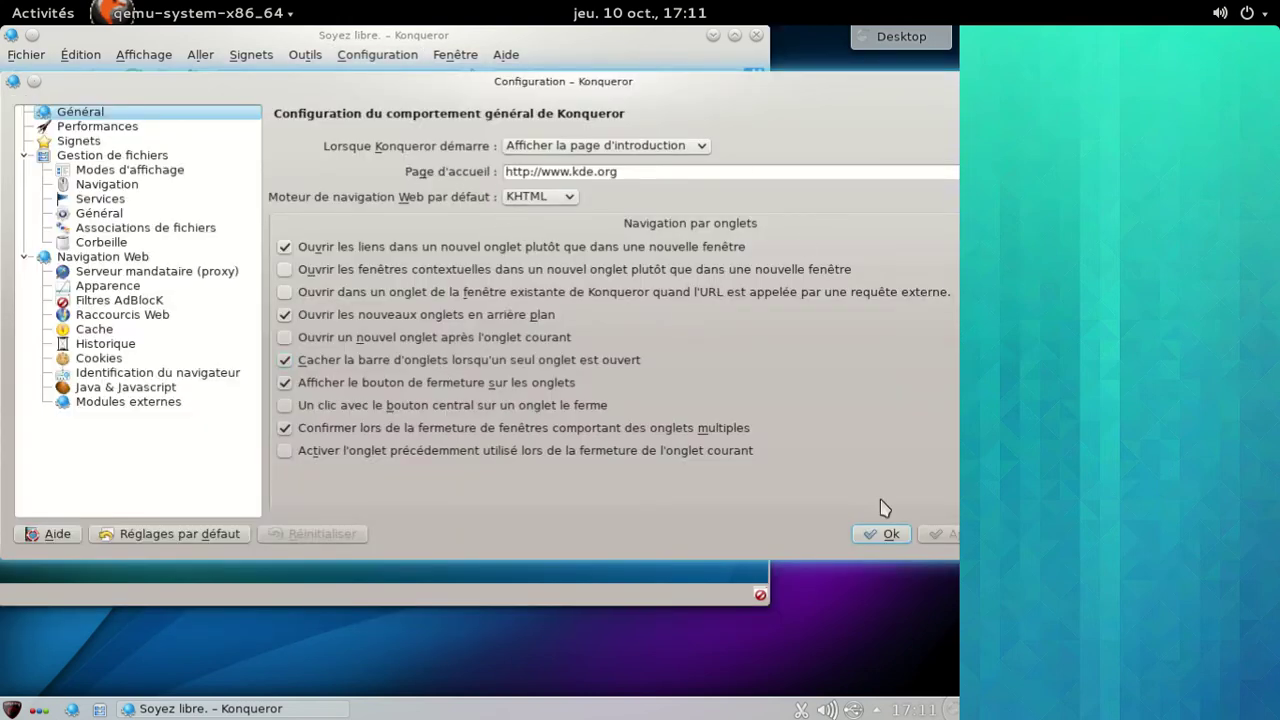
{"action": "left_click", "coordinate": [889, 534]}
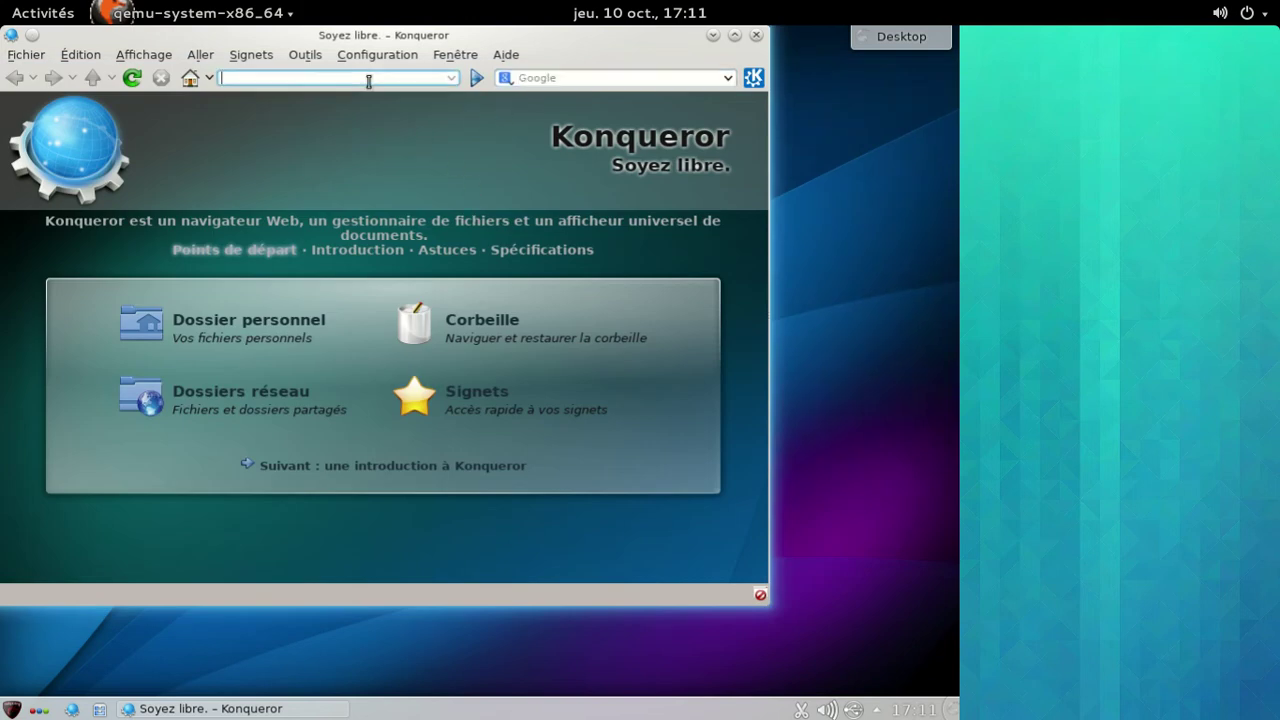
- Search Google for html5test.com and run the HTML5 test on the site, continuing to its next version
{"action": "left_click", "coordinate": [591, 81]}
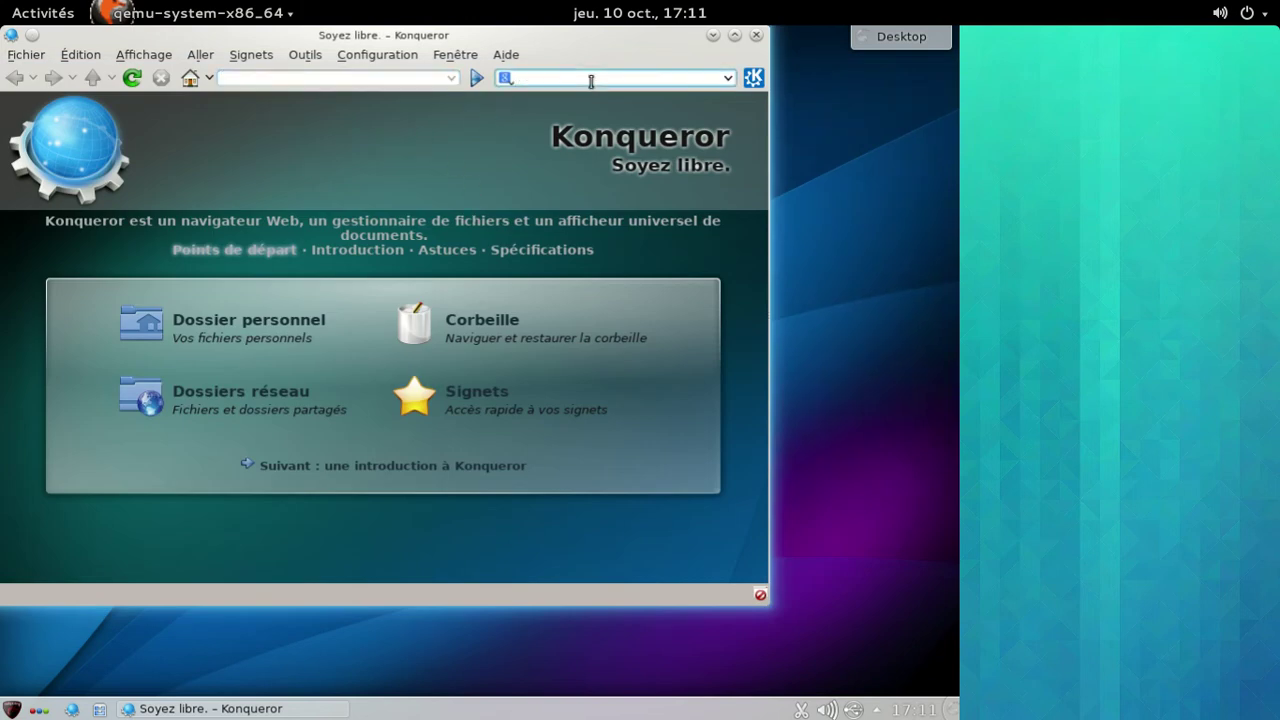
{"action": "type", "text": "html5test.com"}
{"action": "key", "text": "Return"}
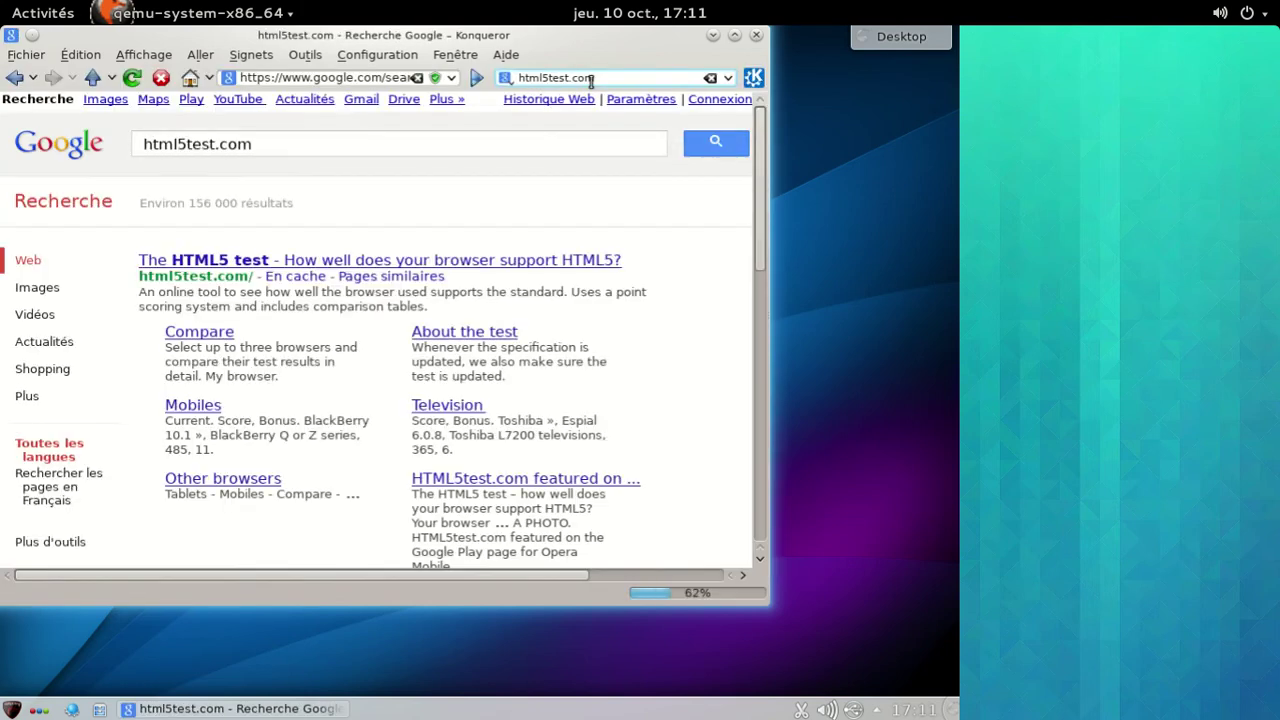
{"action": "left_click", "coordinate": [373, 263]}
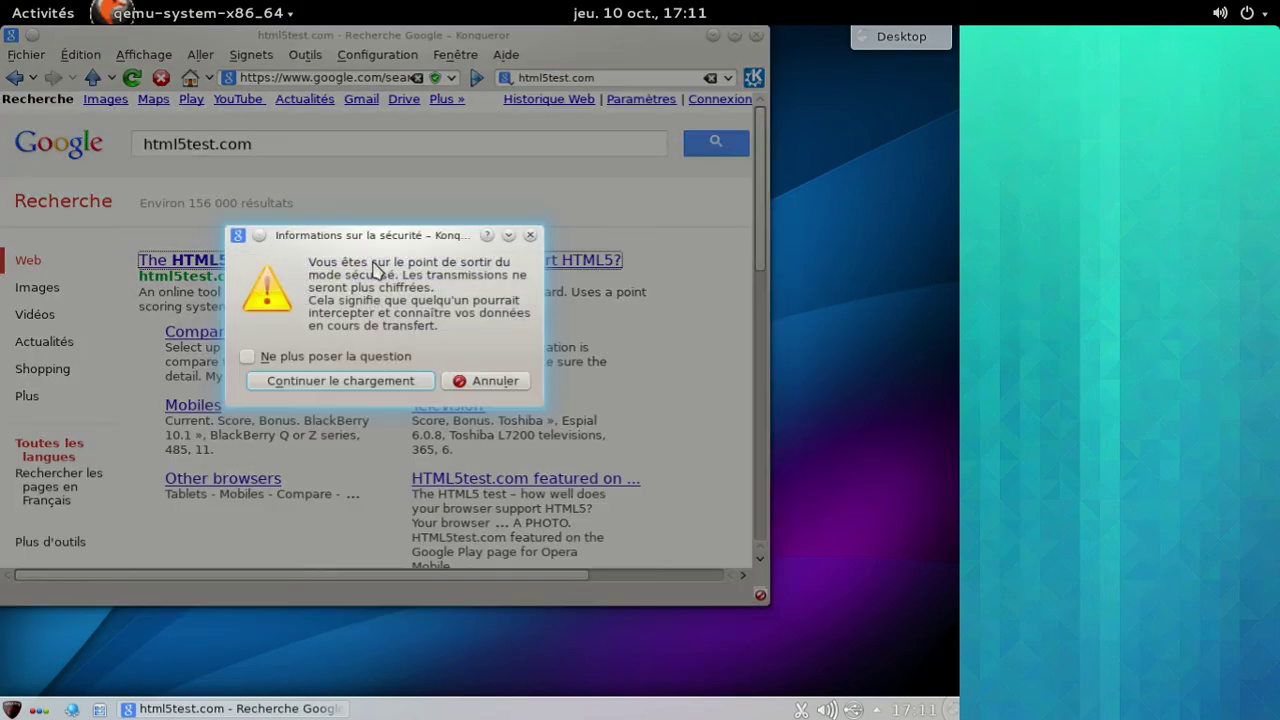
{"action": "left_click", "coordinate": [377, 388]}
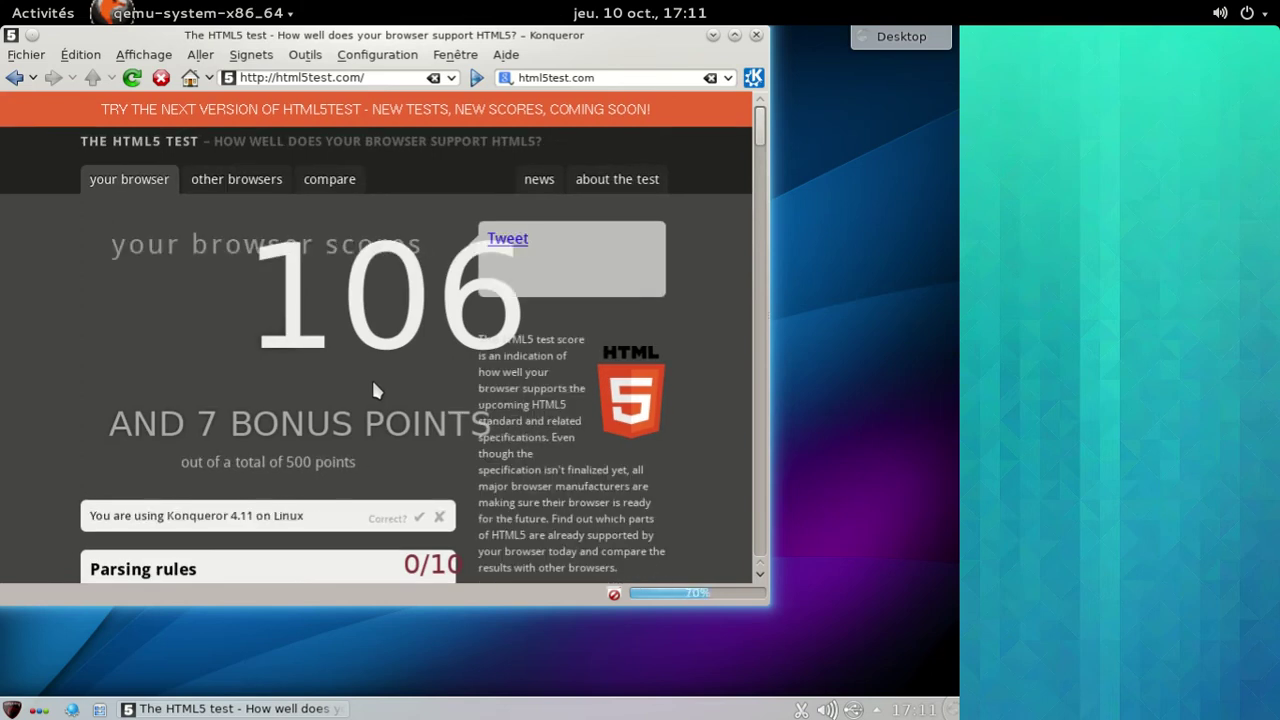
{"action": "left_click", "coordinate": [352, 118]}
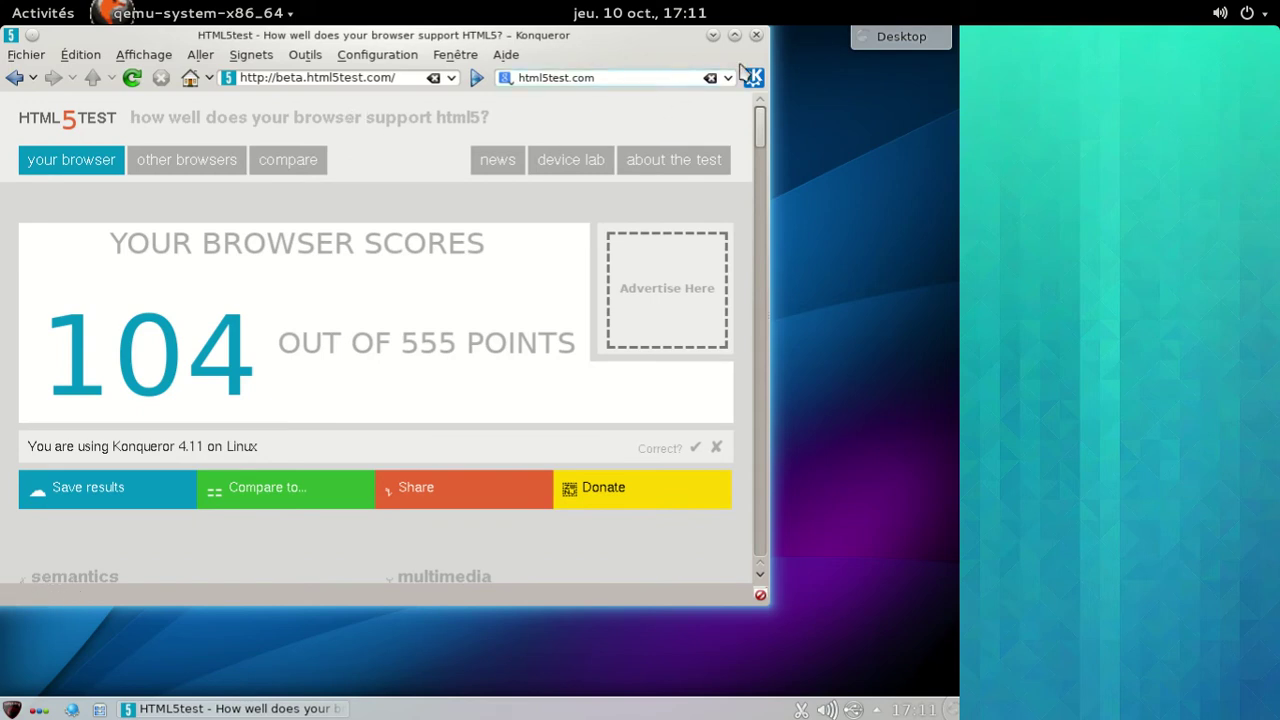
- Load the nutyx.org website in the browser
{"action": "left_click", "coordinate": [404, 77]}
{"action": "key", "text": "ctrl+a"}
{"action": "type", "text": "nu"}
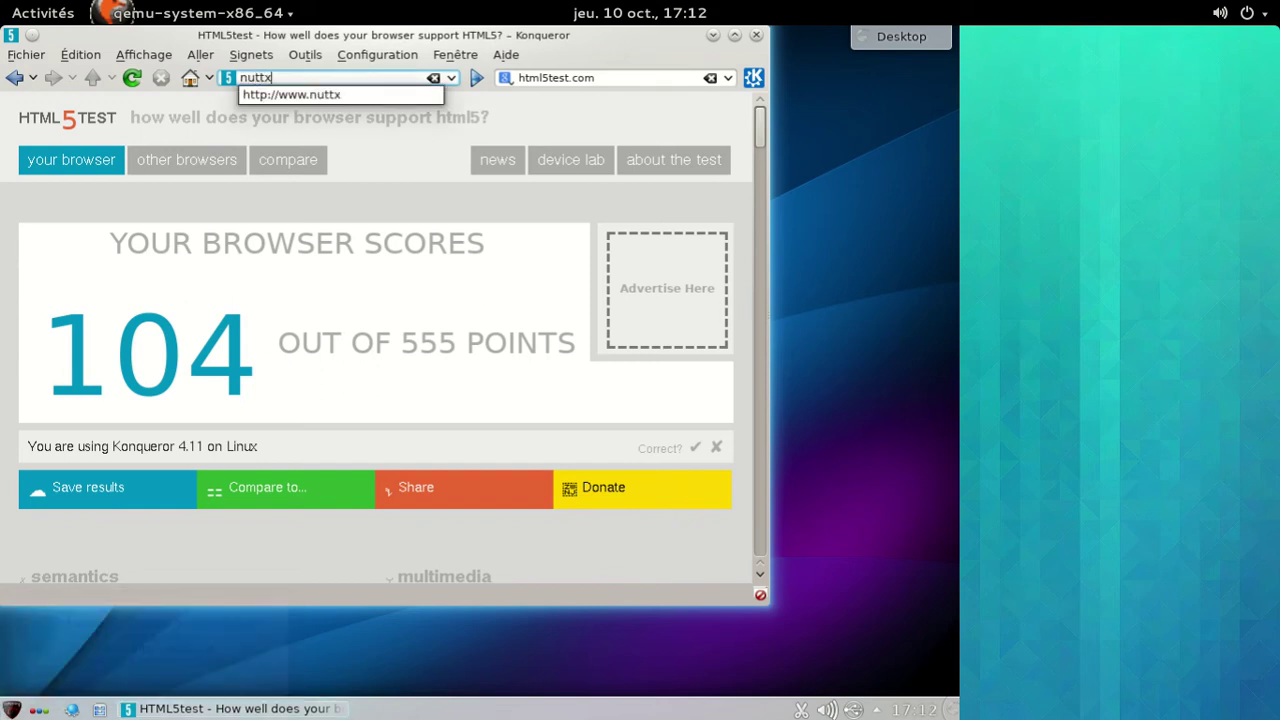
{"action": "mouse_move", "coordinate": [300, 710]}
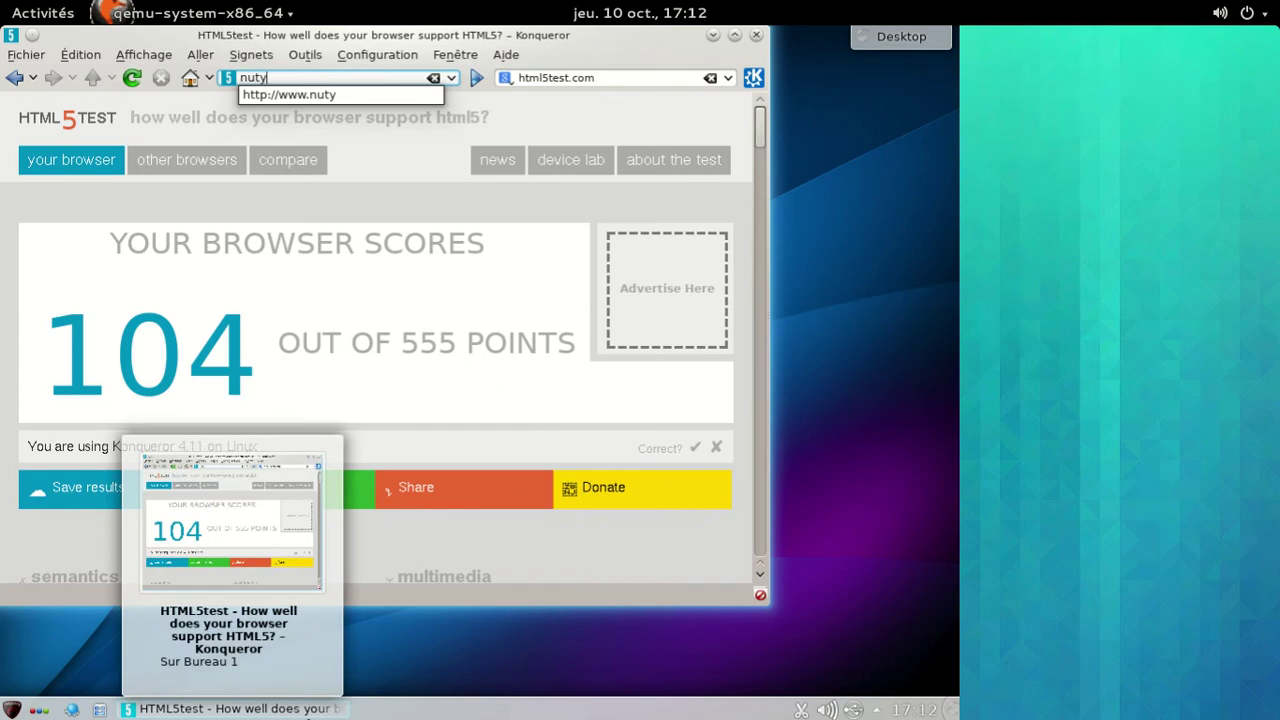
{"action": "type", "text": "tyx.org"}
{"action": "key", "text": "Return"}
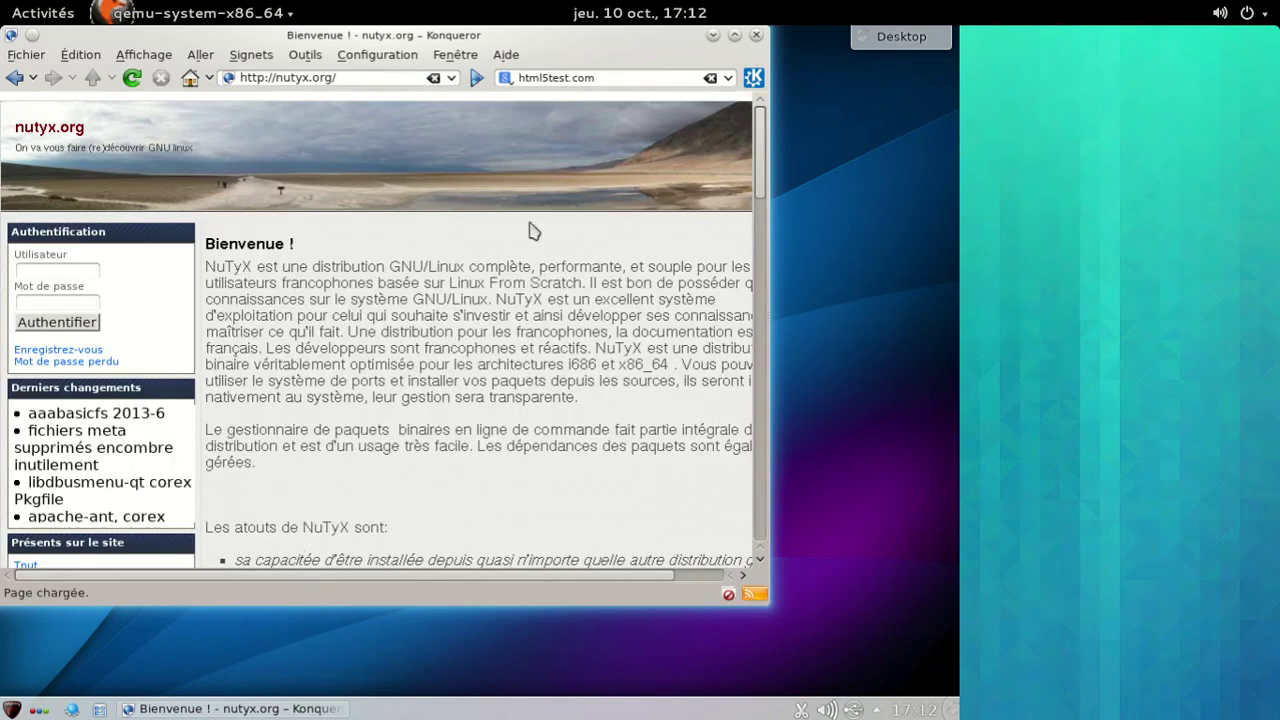
- Open the homepage's article on downloading the latest NuTyX version, examine the available ISO links, and close the browser
{"action": "left_click_drag", "start_coordinate": [757, 128], "coordinate": [755, 305]}
{"action": "scroll", "coordinate": [760, 228], "scroll_direction": "down", "scroll_amount": 1}
{"action": "left_click_drag", "start_coordinate": [760, 228], "coordinate": [760, 408]}
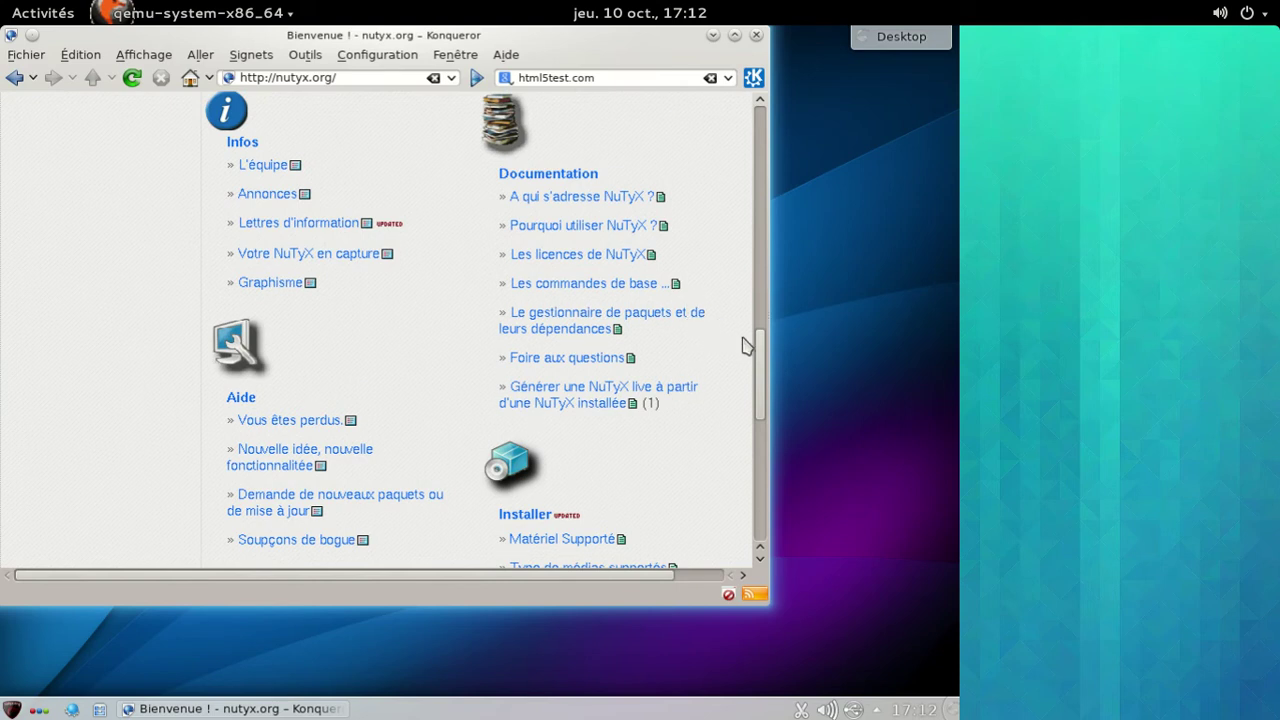
{"action": "left_click_drag", "start_coordinate": [760, 360], "coordinate": [757, 408]}
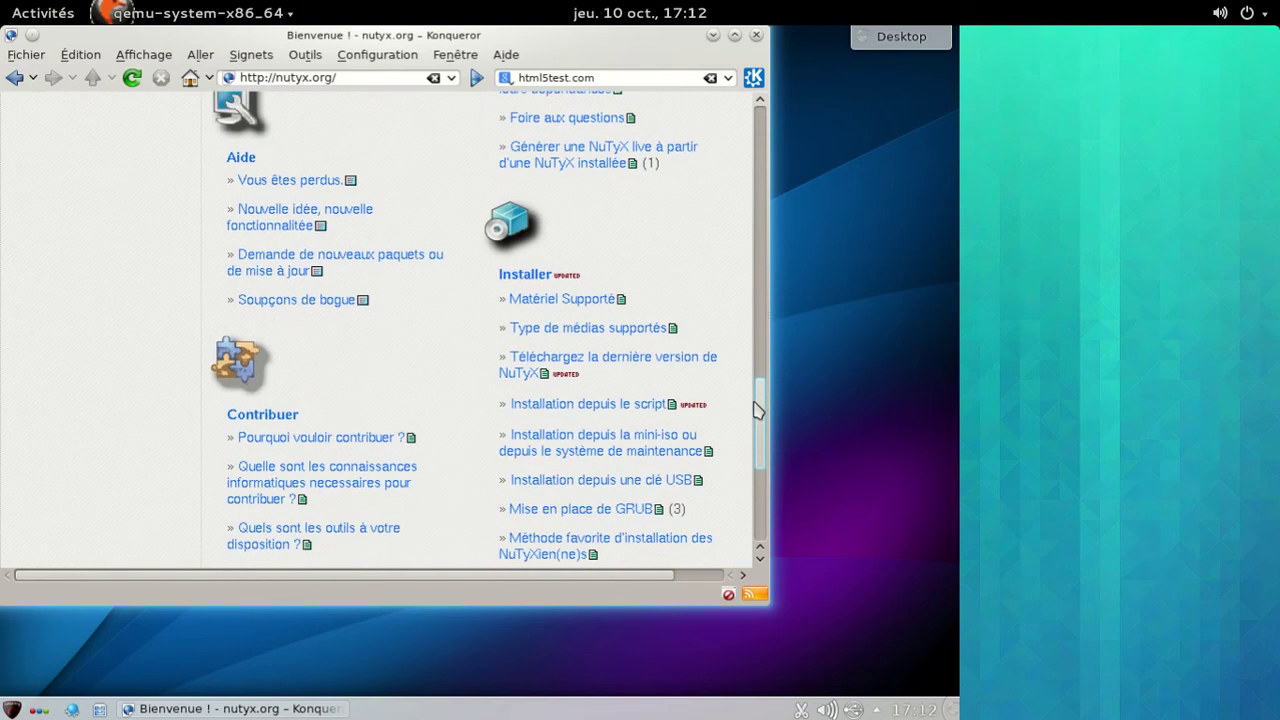
{"action": "left_click", "coordinate": [705, 370]}
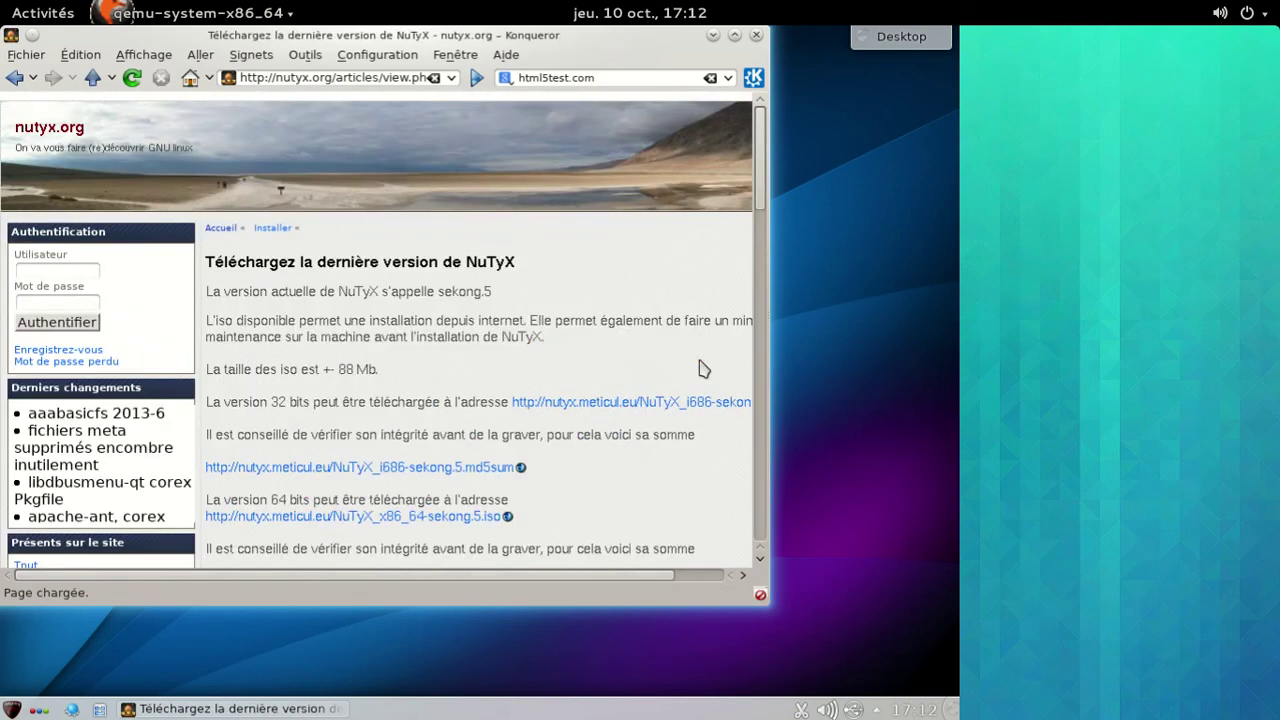
{"action": "left_click_drag", "start_coordinate": [760, 222], "coordinate": [760, 285]}
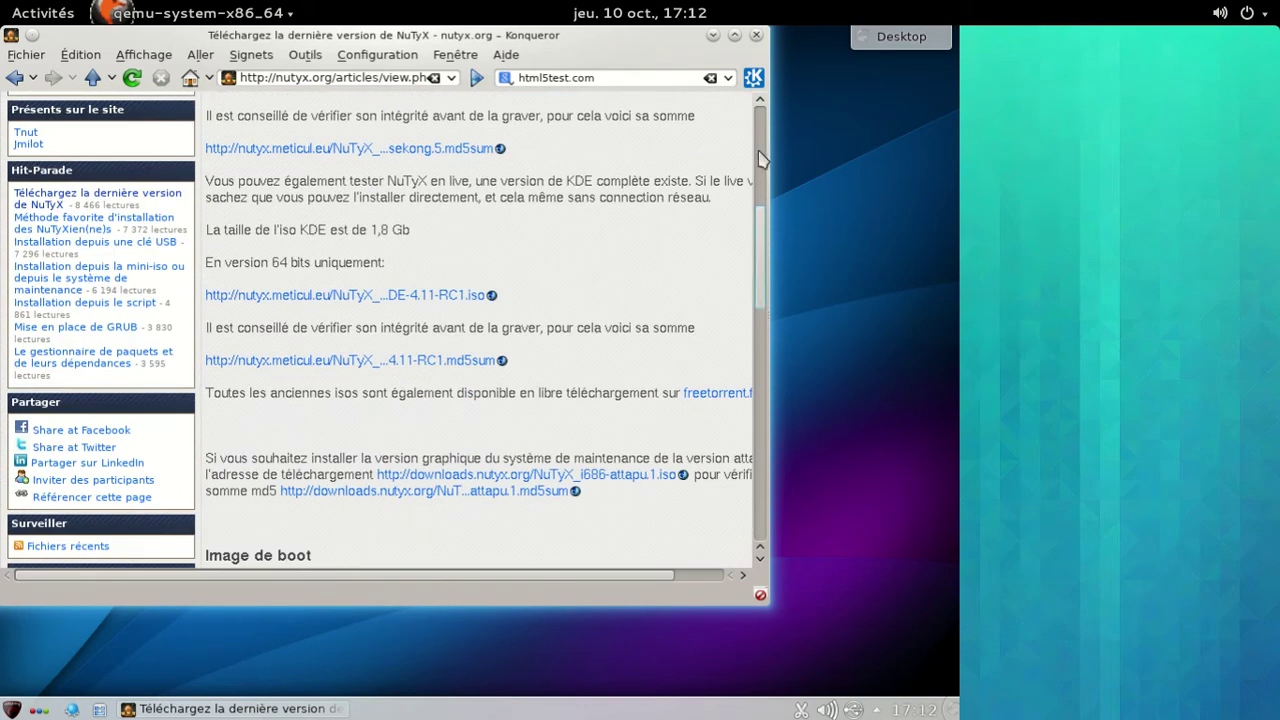
{"action": "left_click", "coordinate": [756, 35]}
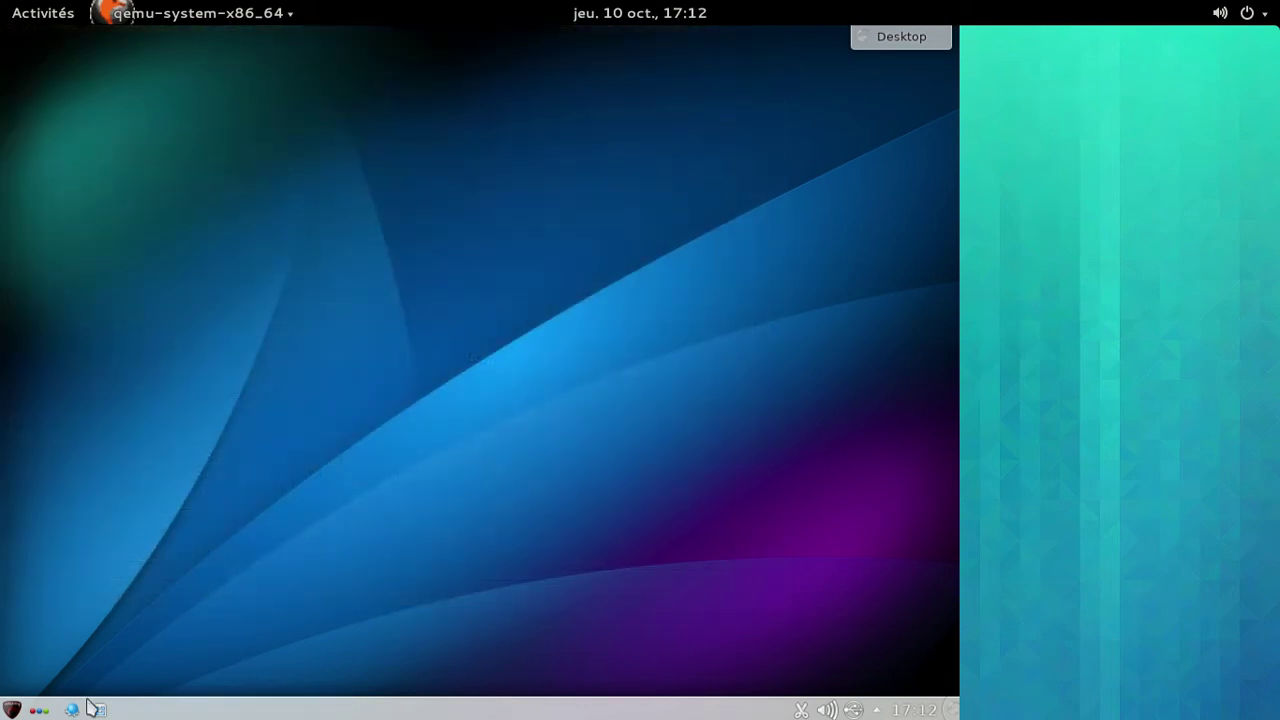
- Launch the Classeur spreadsheet application from the Bureautique application category
{"action": "left_click", "coordinate": [14, 709]}
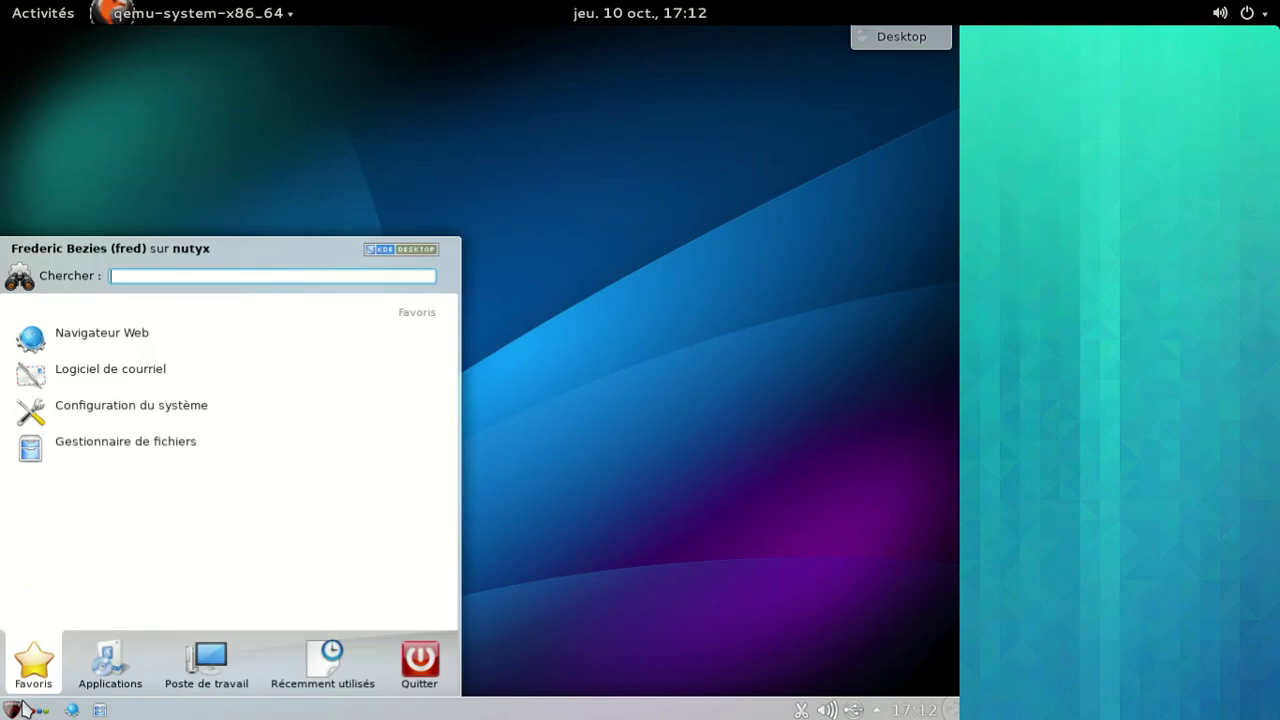
{"action": "left_click", "coordinate": [107, 685]}
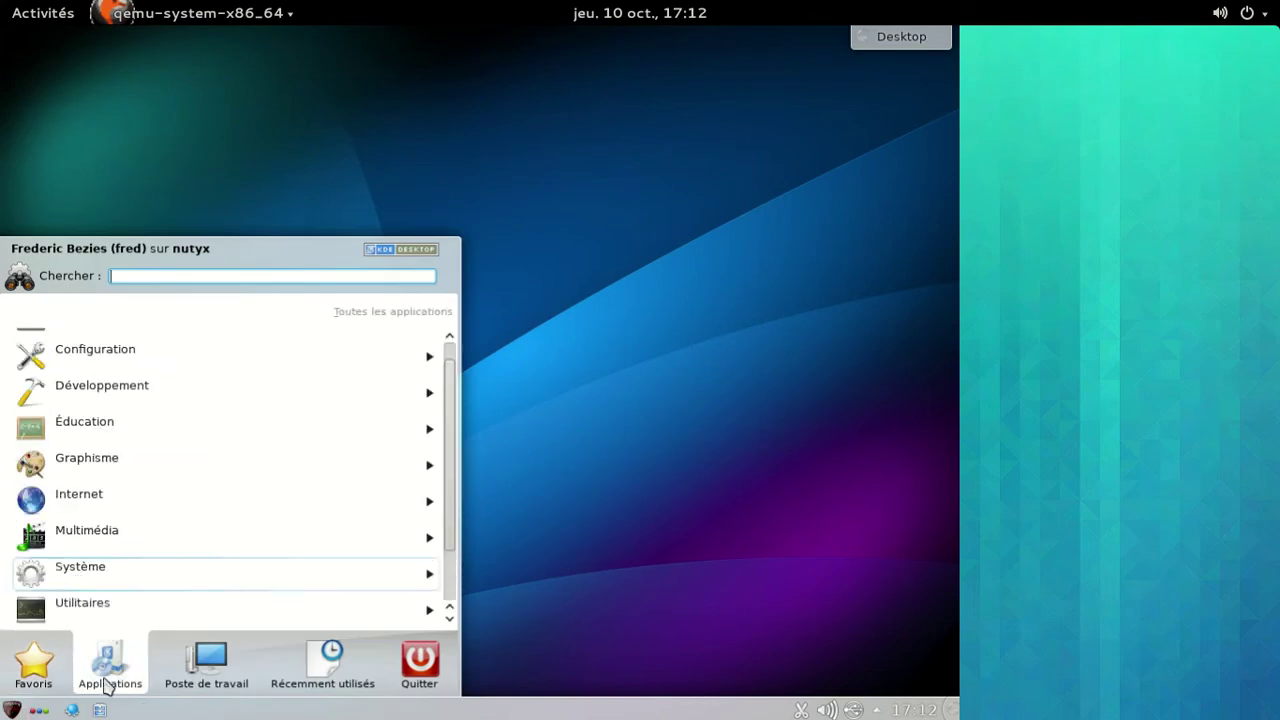
{"action": "scroll", "coordinate": [128, 352], "scroll_direction": "up", "scroll_amount": 1}
{"action": "left_click", "coordinate": [135, 344]}
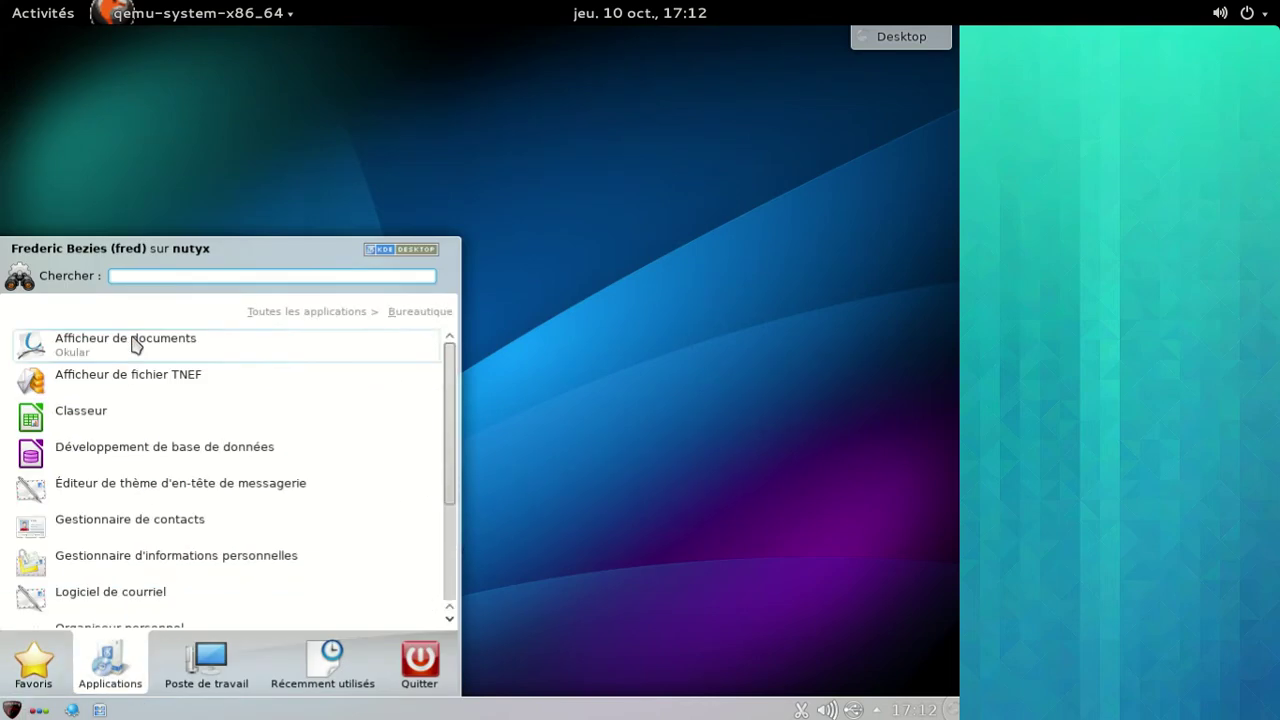
{"action": "left_click", "coordinate": [166, 432]}
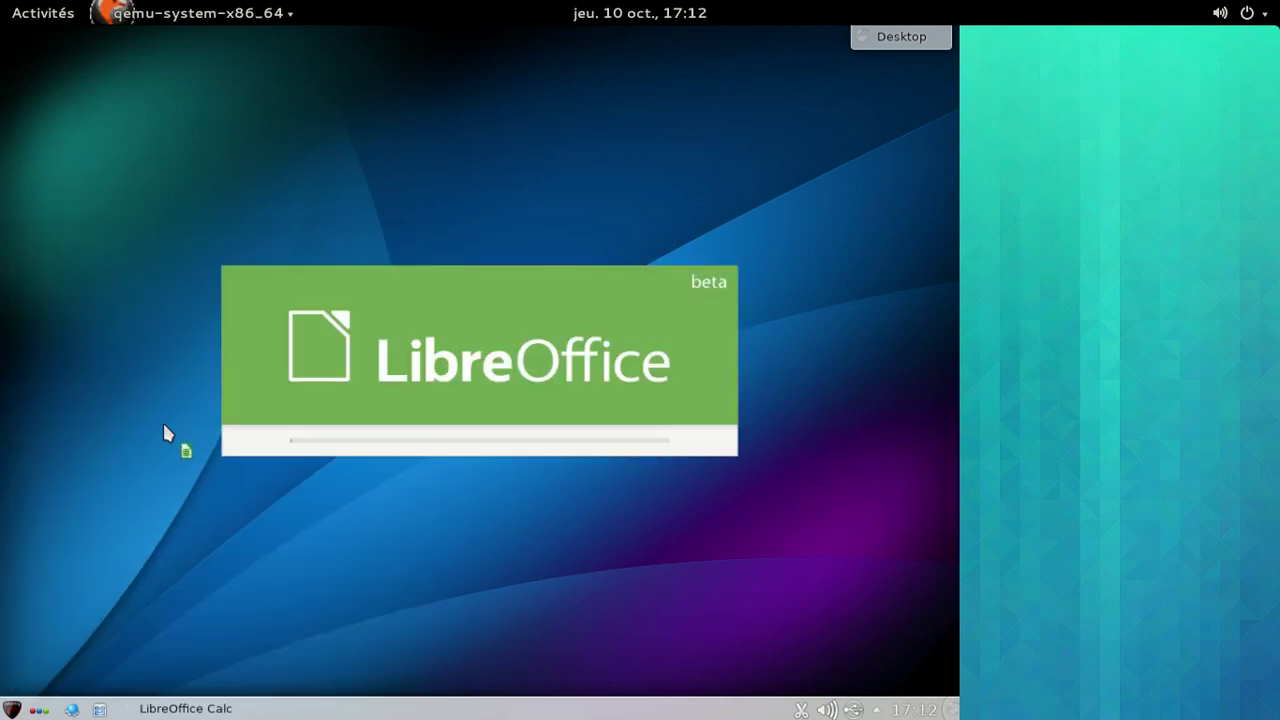
{"action": "left_click", "coordinate": [13, 709]}
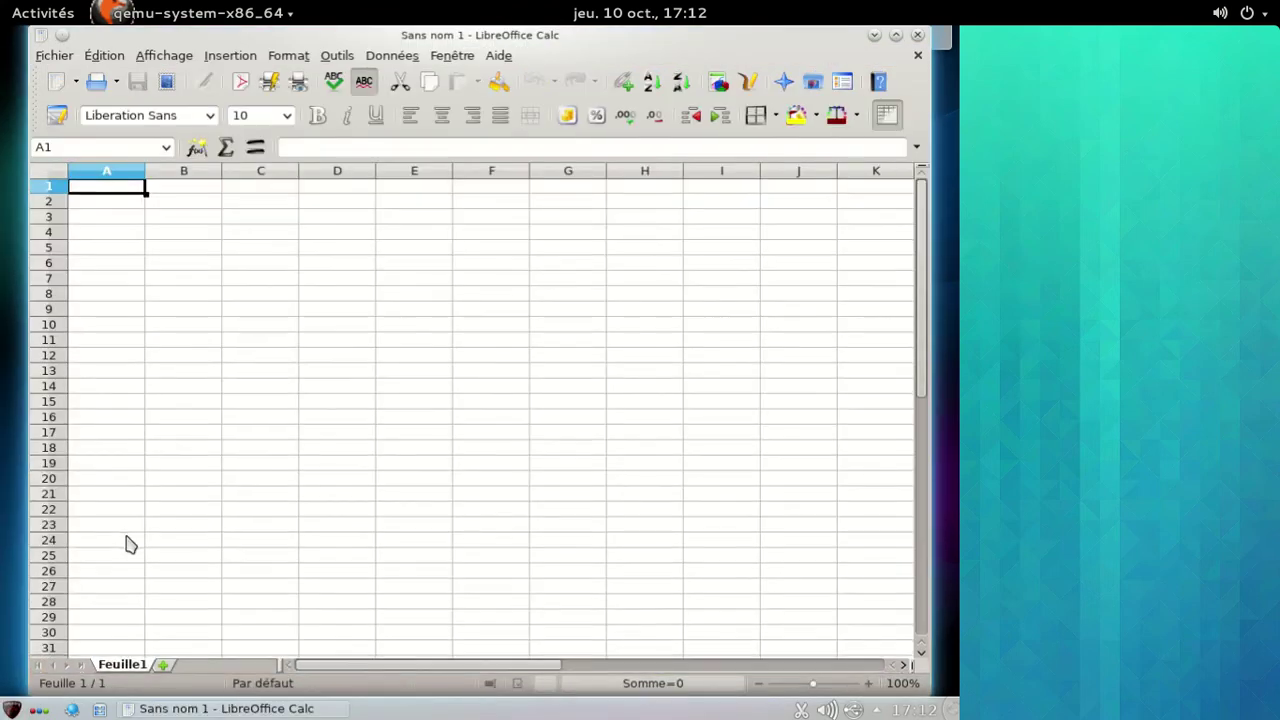
- Check the LibreOffice version information, then close the information window and the empty spreadsheet
{"action": "left_click", "coordinate": [499, 57]}
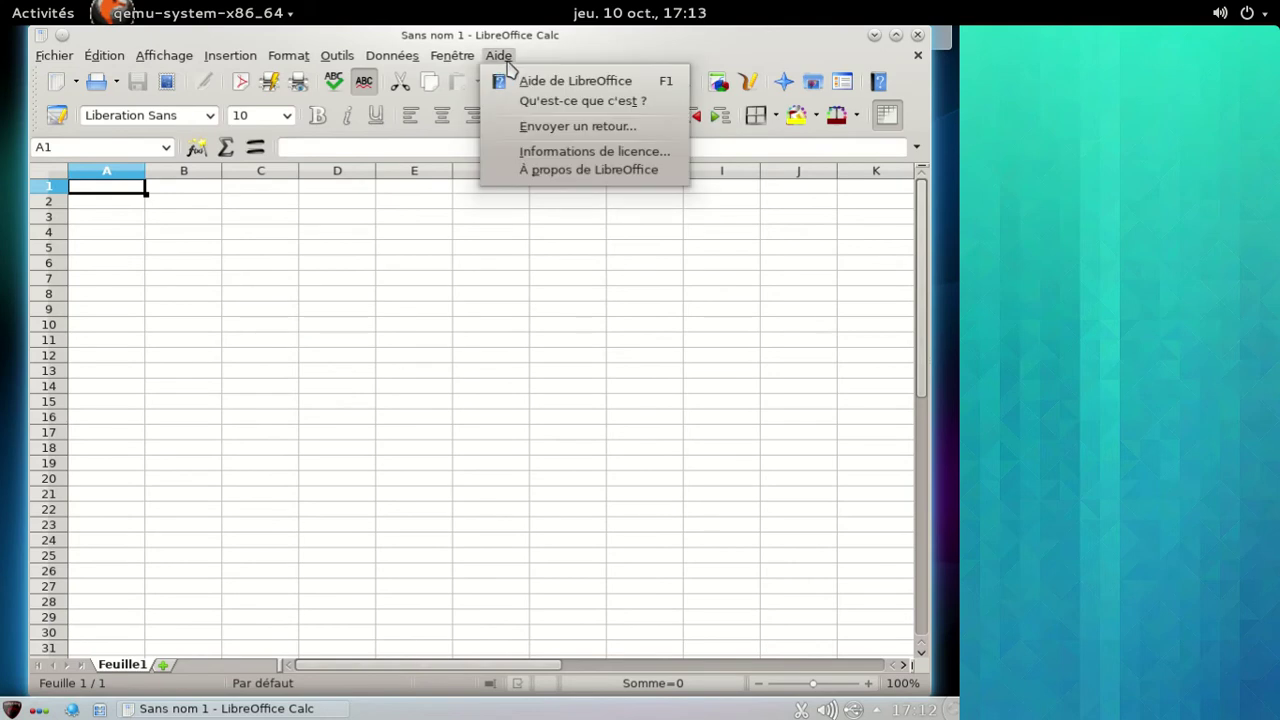
{"action": "left_click", "coordinate": [541, 171]}
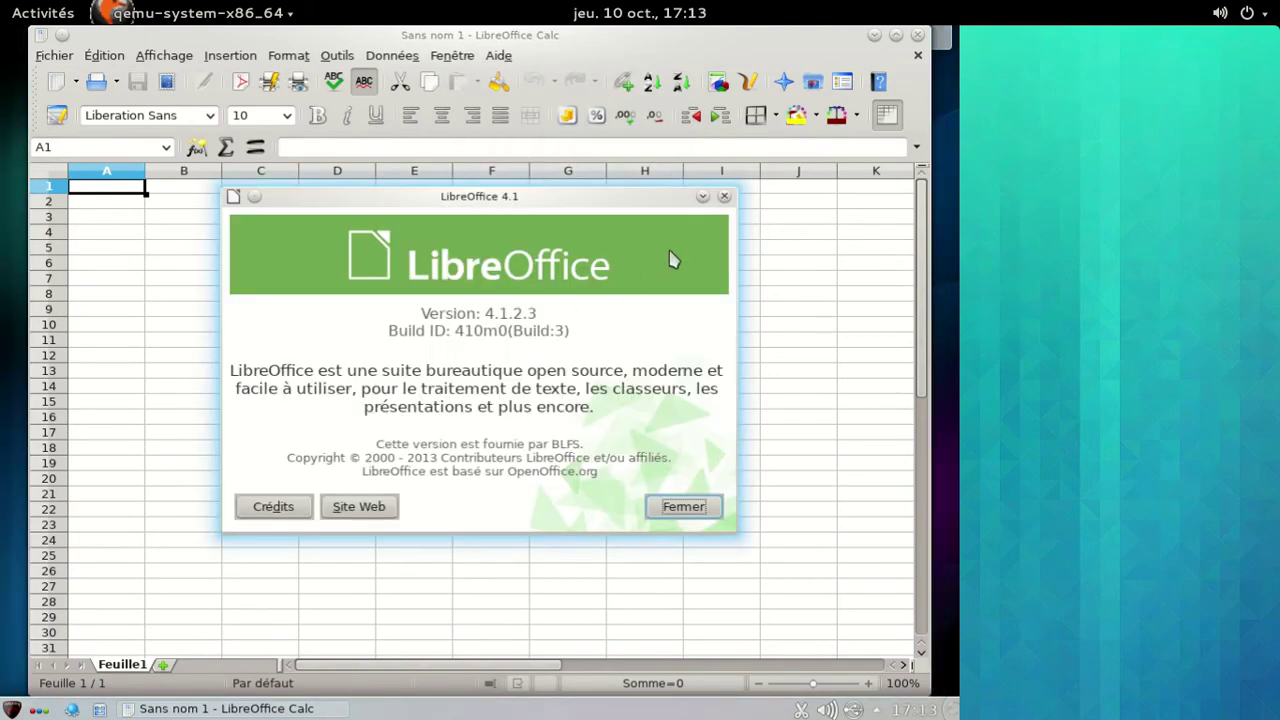
{"action": "left_click", "coordinate": [724, 198]}
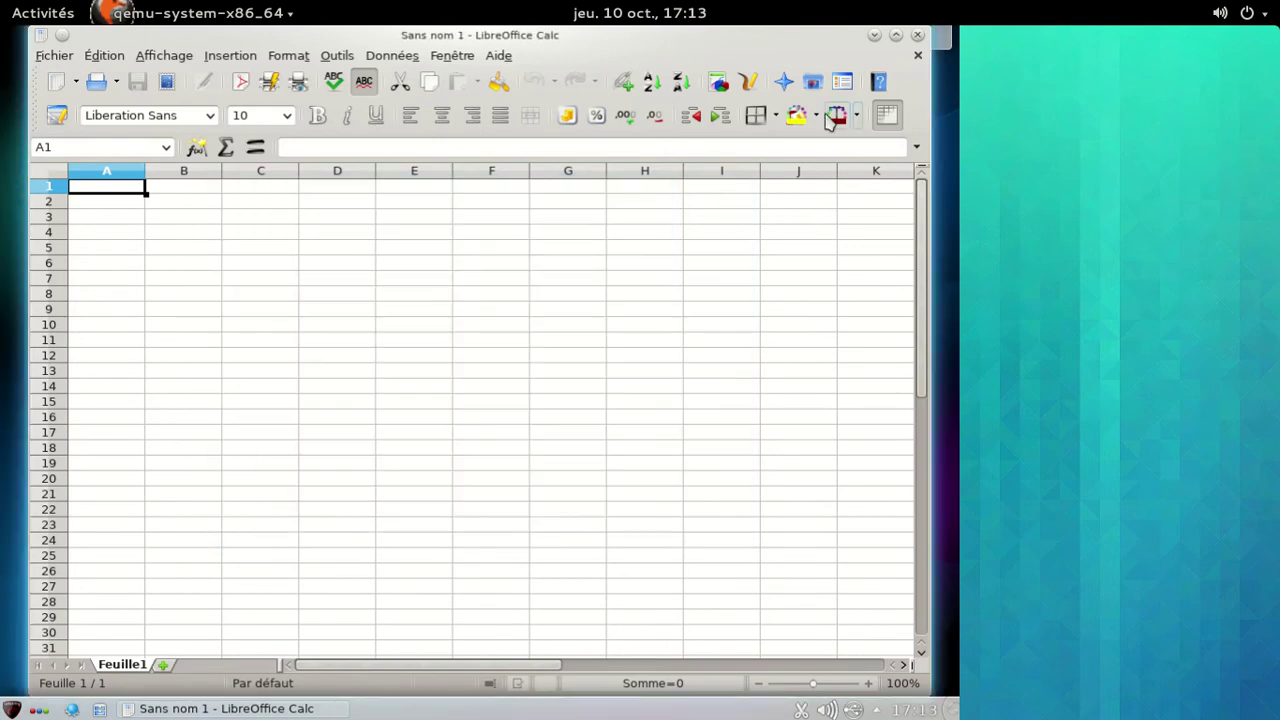
{"action": "left_click", "coordinate": [917, 36]}
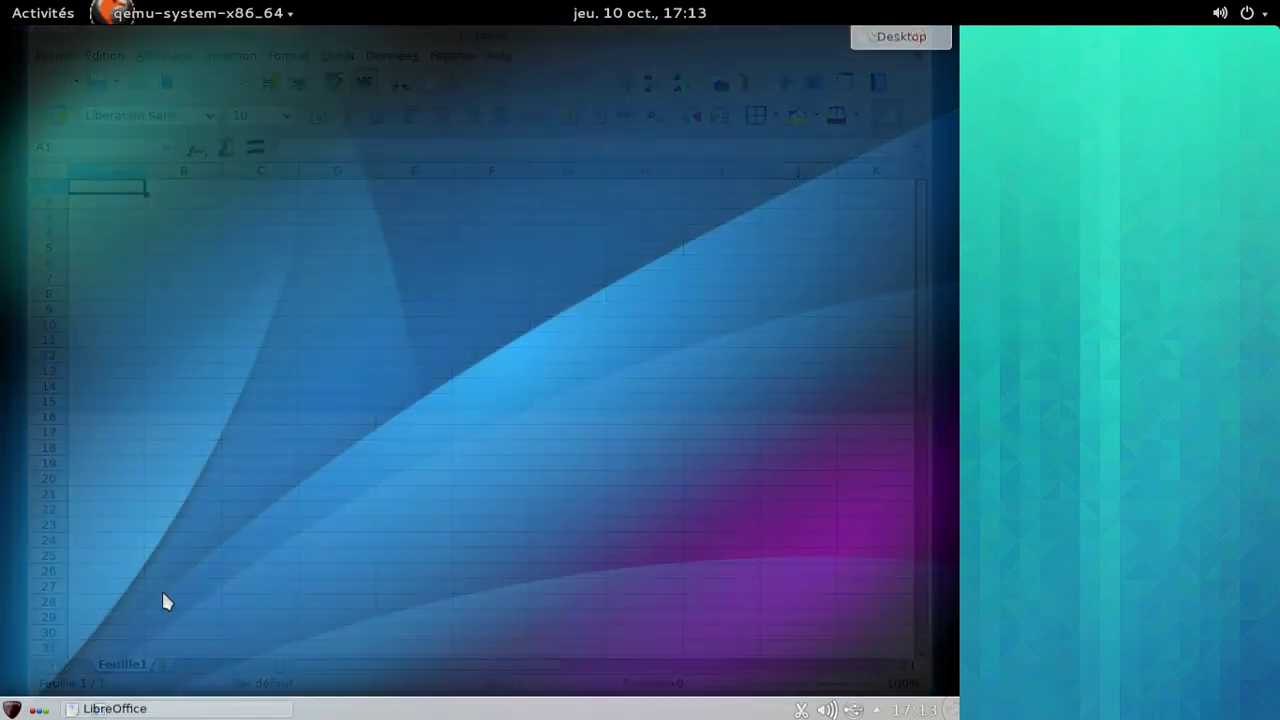
- Launch the Lecteur audio application from the Multimédia category
{"action": "left_click", "coordinate": [12, 709]}
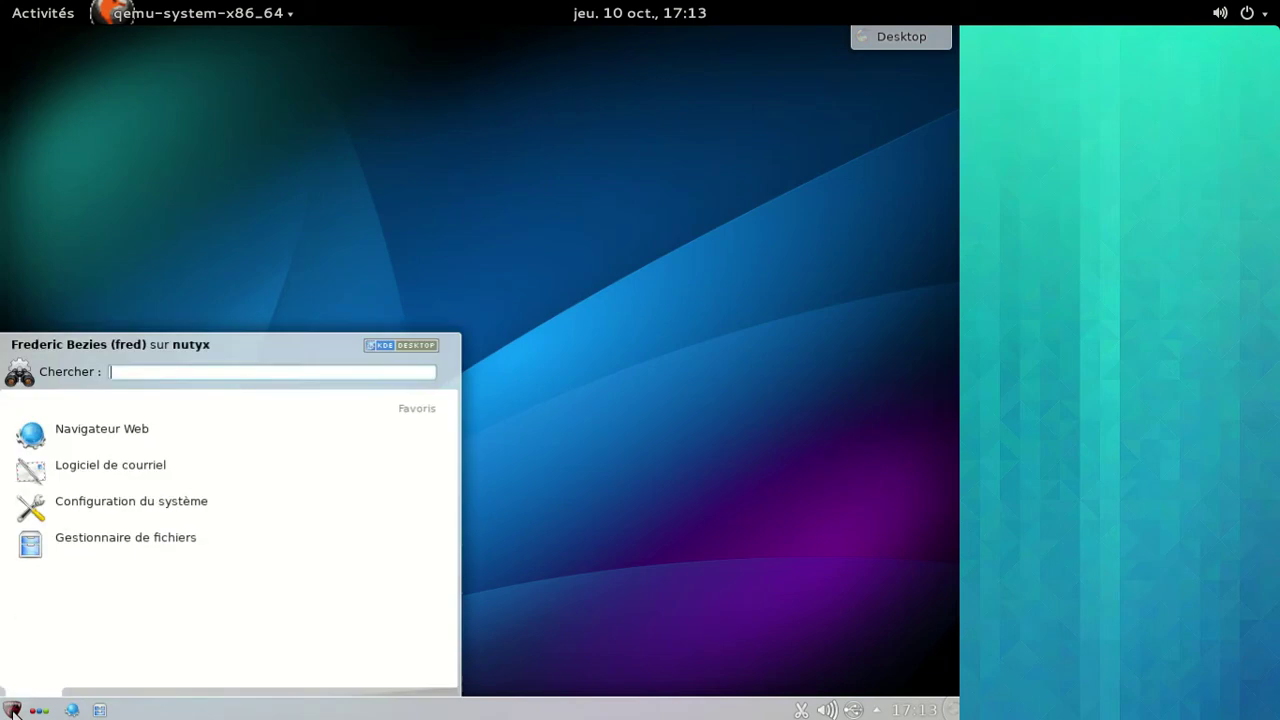
{"action": "mouse_move", "coordinate": [137, 688]}
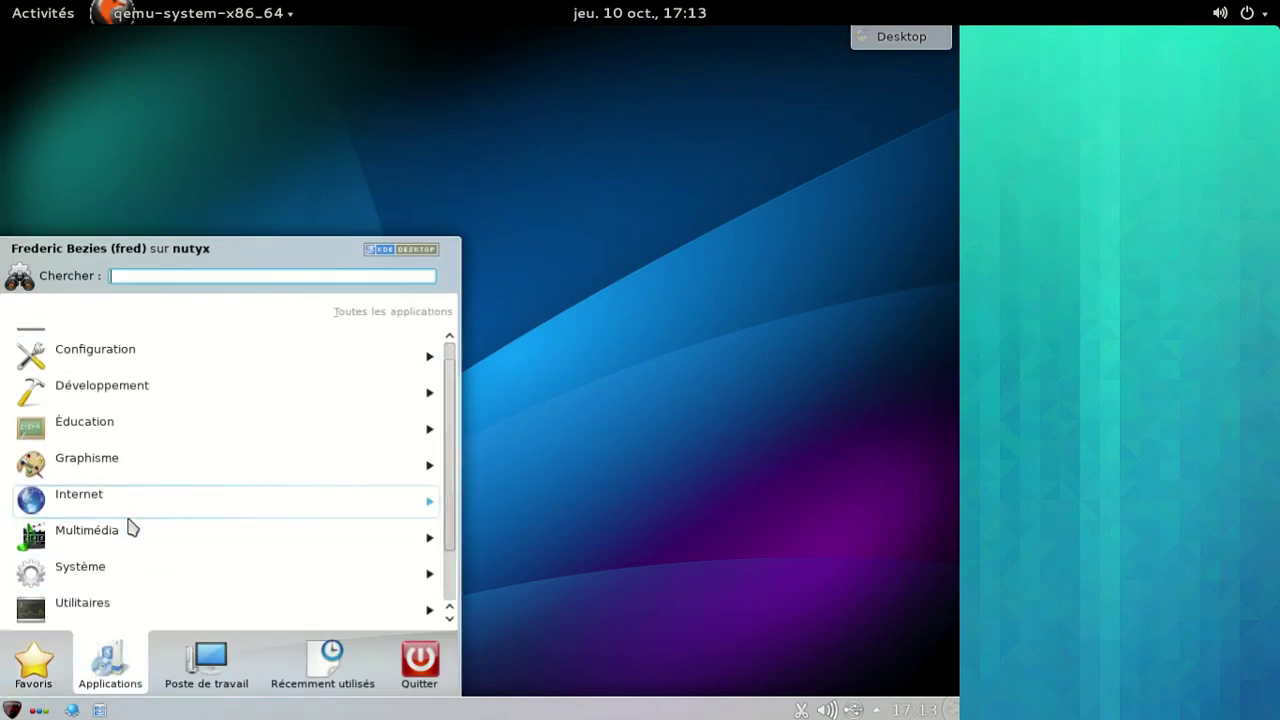
{"action": "left_click", "coordinate": [130, 530]}
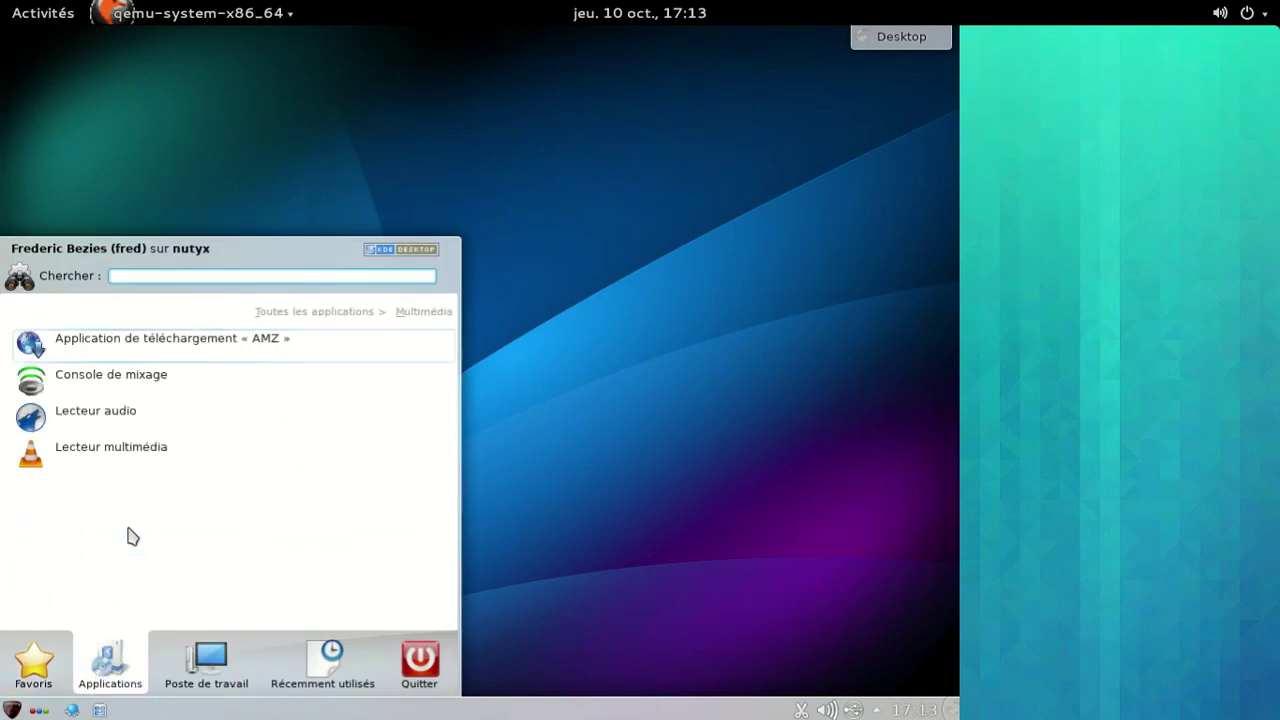
{"action": "left_click", "coordinate": [128, 418]}
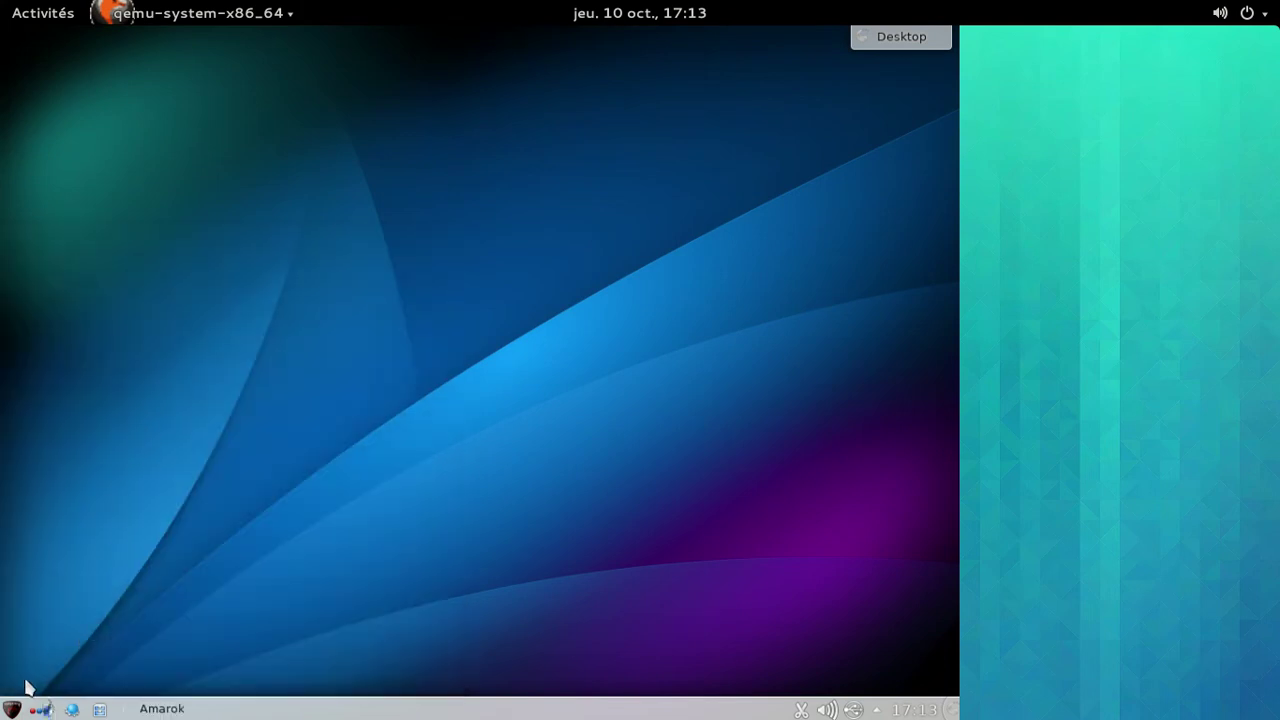
- Try to launch the Lecteur multimédia application from the Multimédia category
{"action": "left_click", "coordinate": [14, 710]}
{"action": "left_click", "coordinate": [95, 675]}
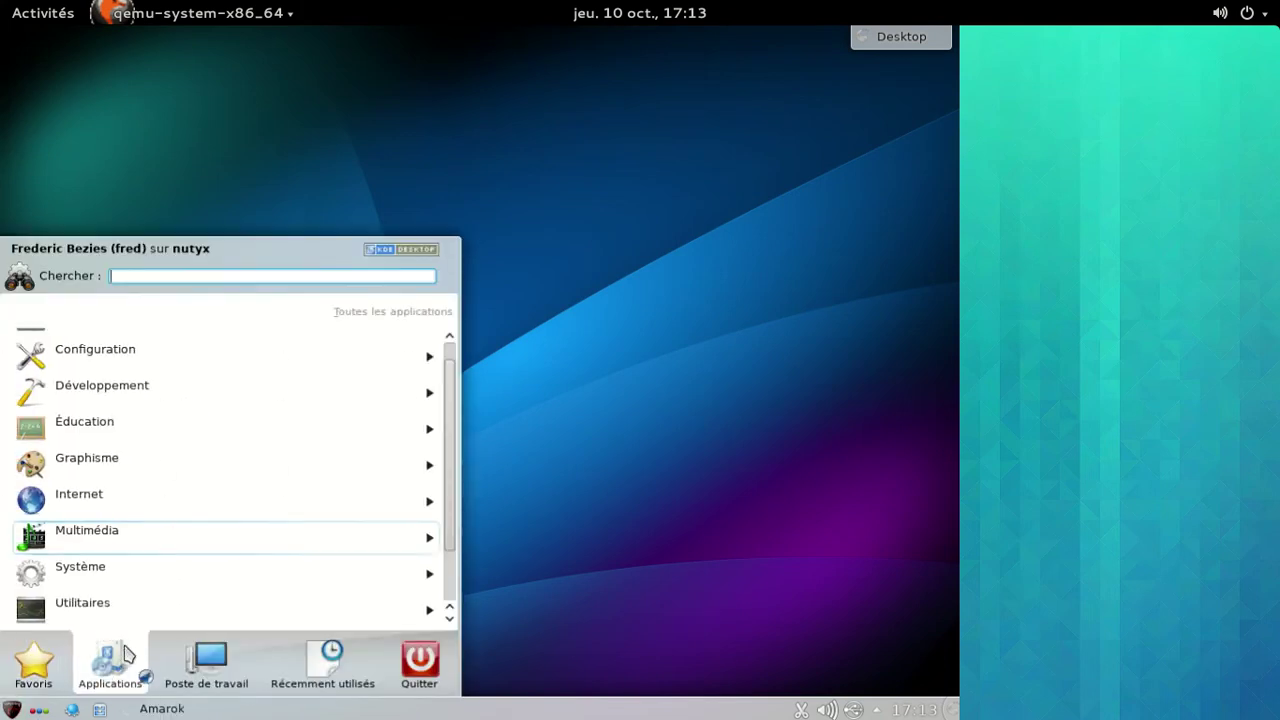
{"action": "left_click", "coordinate": [127, 546]}
{"action": "left_click", "coordinate": [118, 450]}
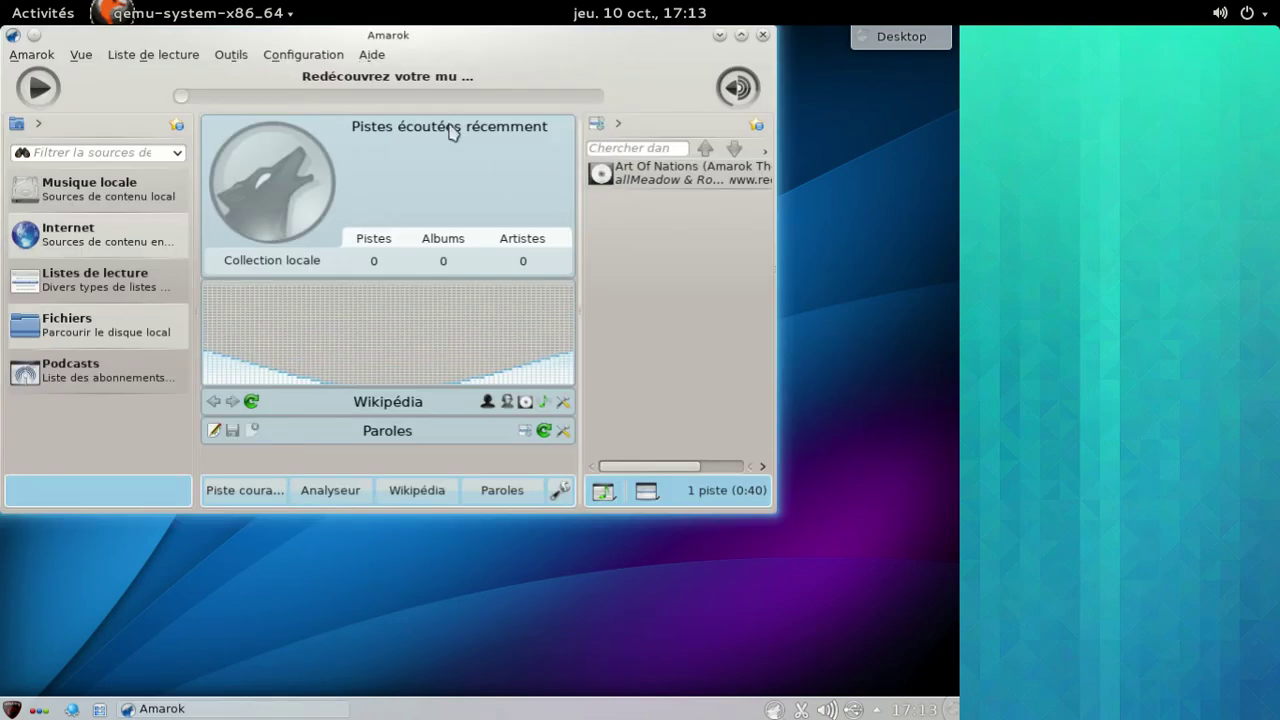
- Check Amarok's version information, then close the music player window
{"action": "left_click", "coordinate": [371, 54]}
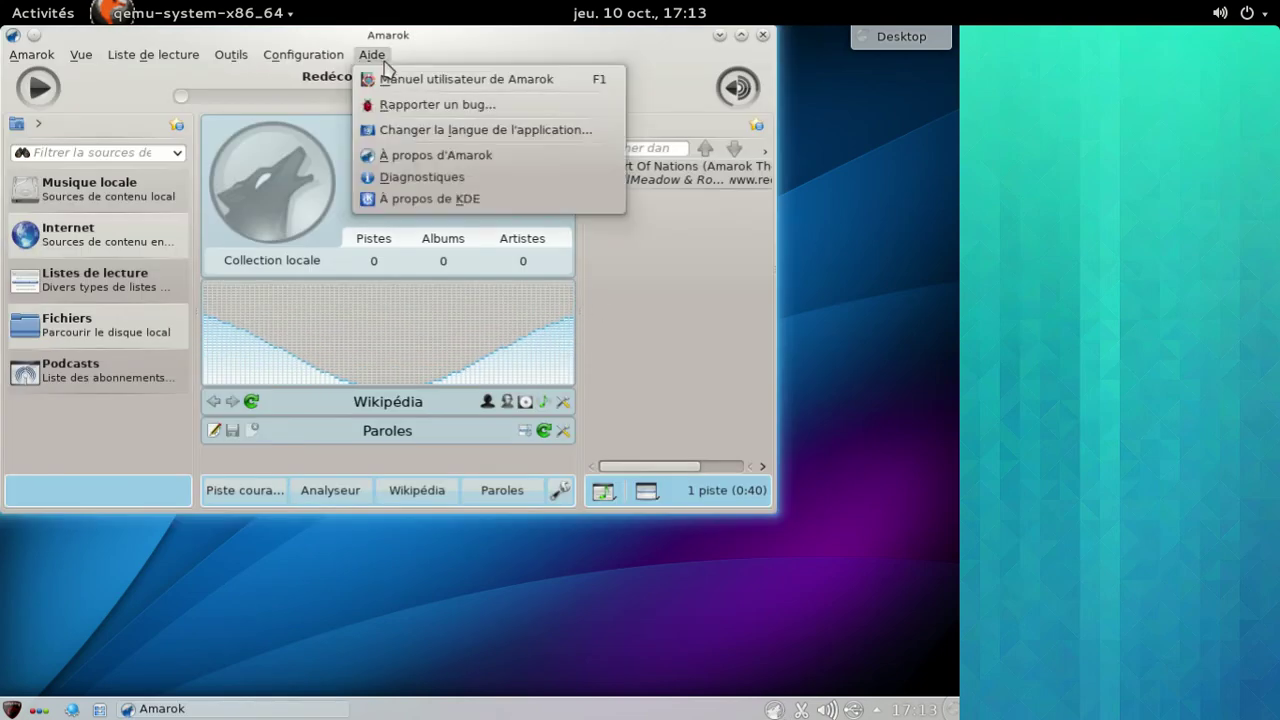
{"action": "left_click", "coordinate": [421, 158]}
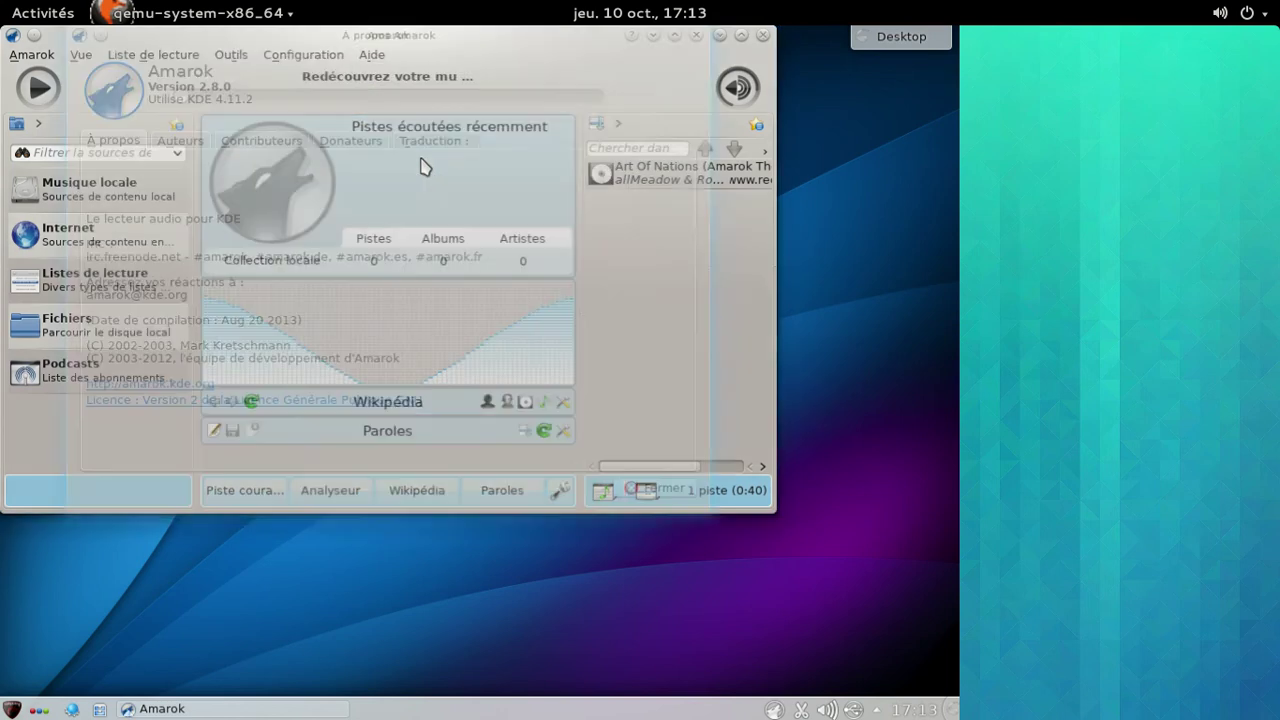
{"action": "left_click", "coordinate": [652, 490]}
{"action": "left_click", "coordinate": [763, 36]}
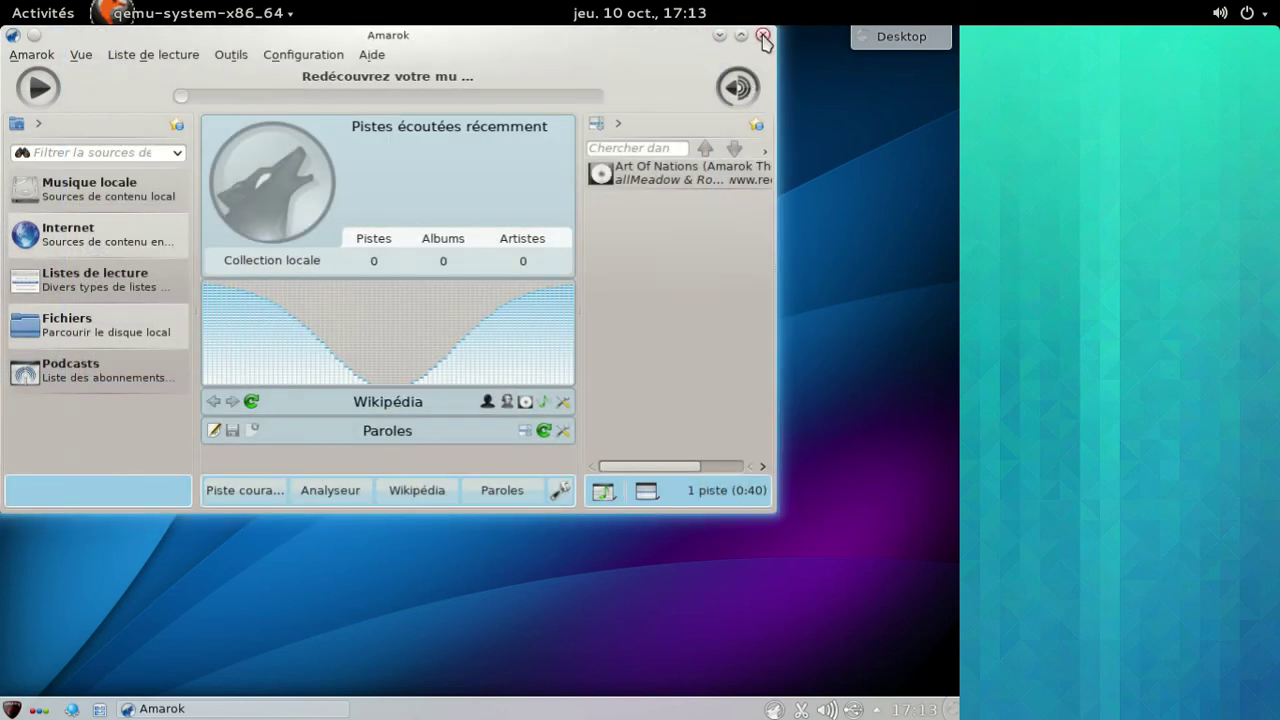
{"action": "left_click", "coordinate": [481, 347]}
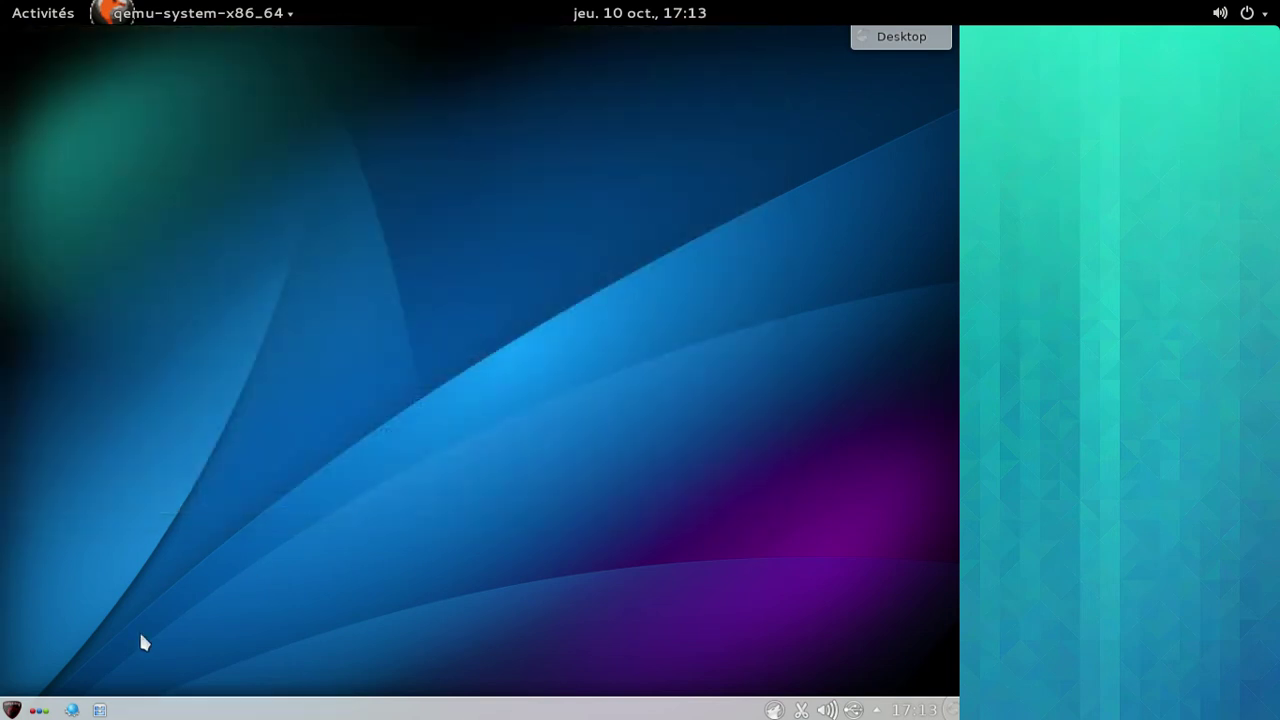
- Search the application launcher for vlc and try to start Lecteur multimédia VLC
{"action": "left_click", "coordinate": [12, 709]}
{"action": "type", "text": "vlc"}
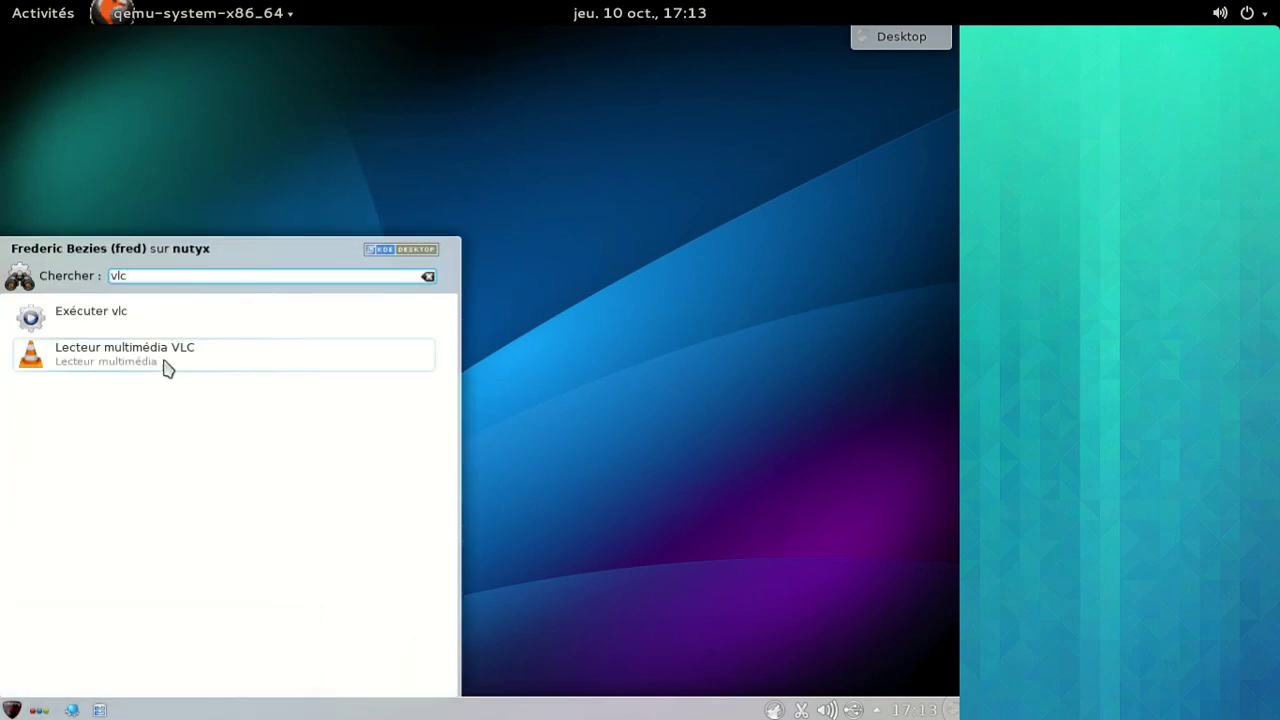
{"action": "left_click", "coordinate": [160, 346]}
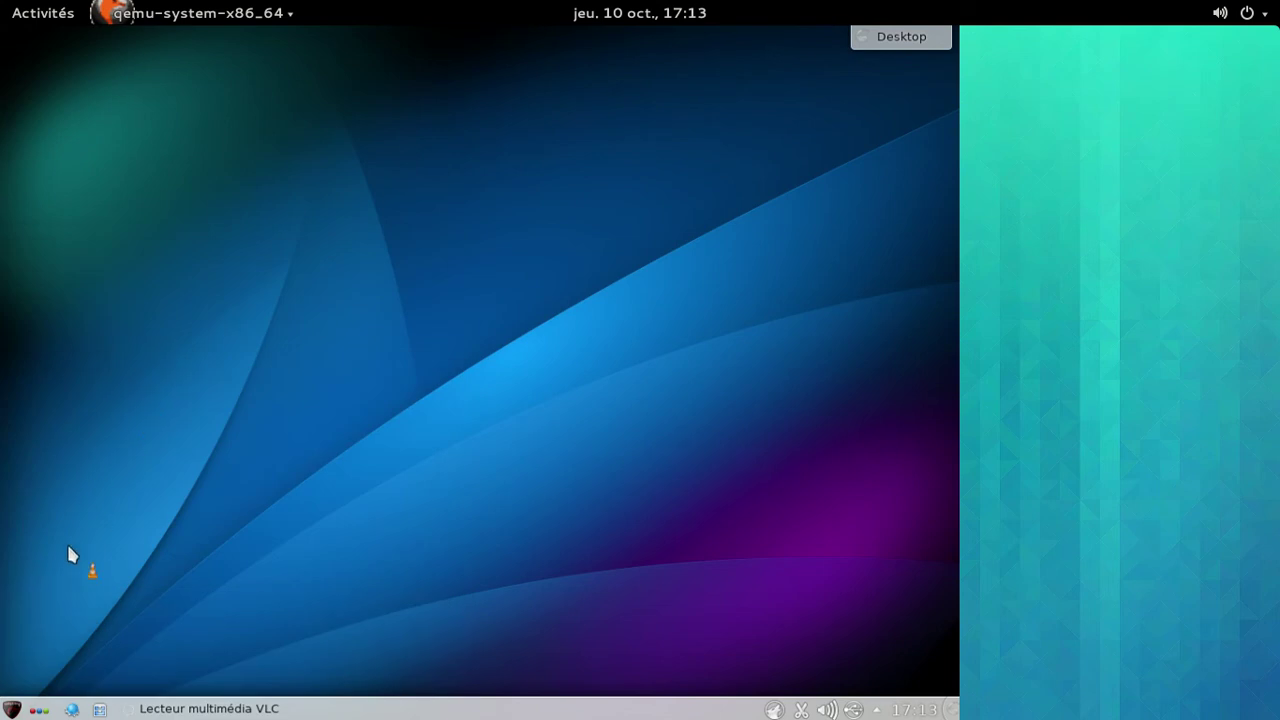
- Review the applications in the Internet category, search the launcher for firefox, and dismiss the launcher
{"action": "left_click", "coordinate": [12, 708]}
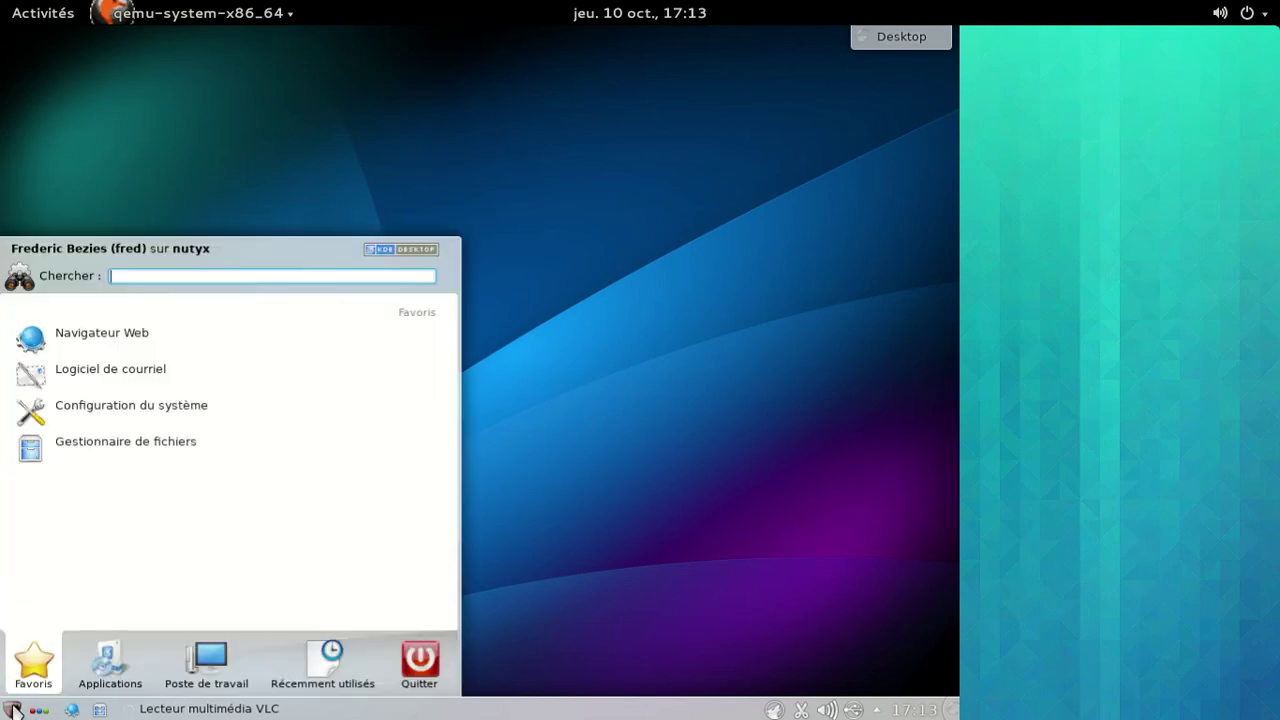
{"action": "mouse_move", "coordinate": [108, 675]}
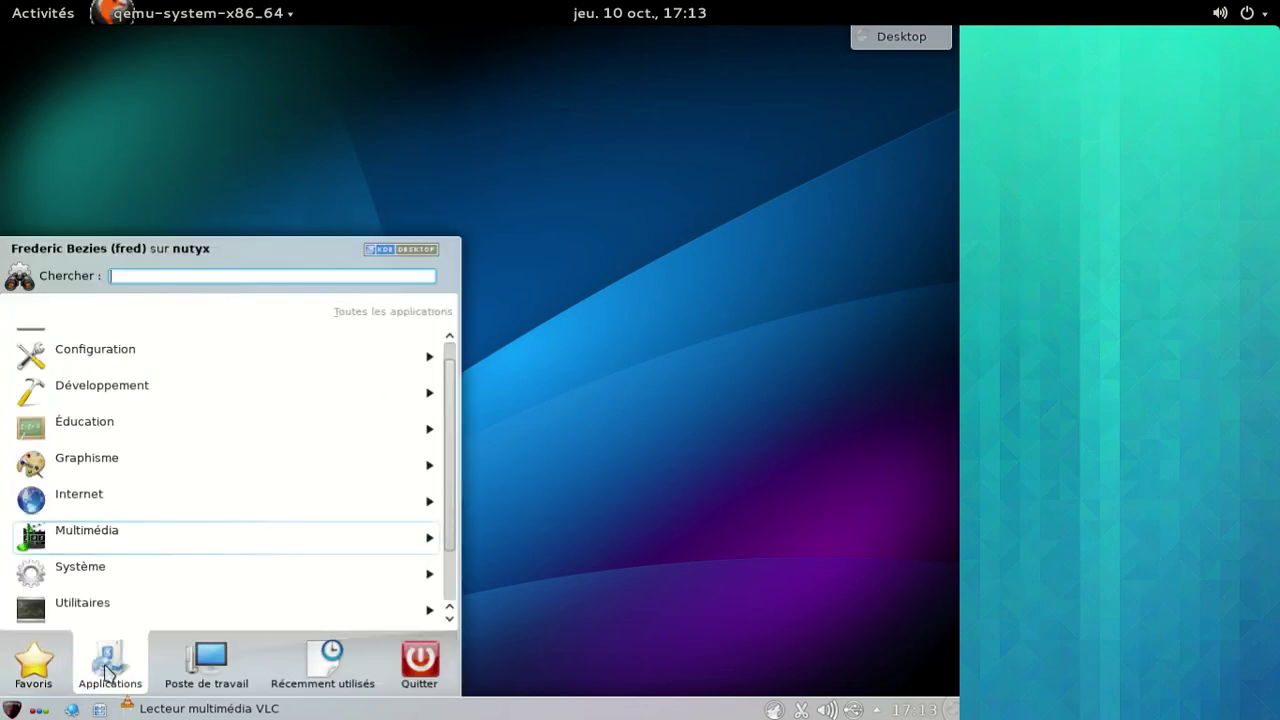
{"action": "left_click", "coordinate": [109, 510]}
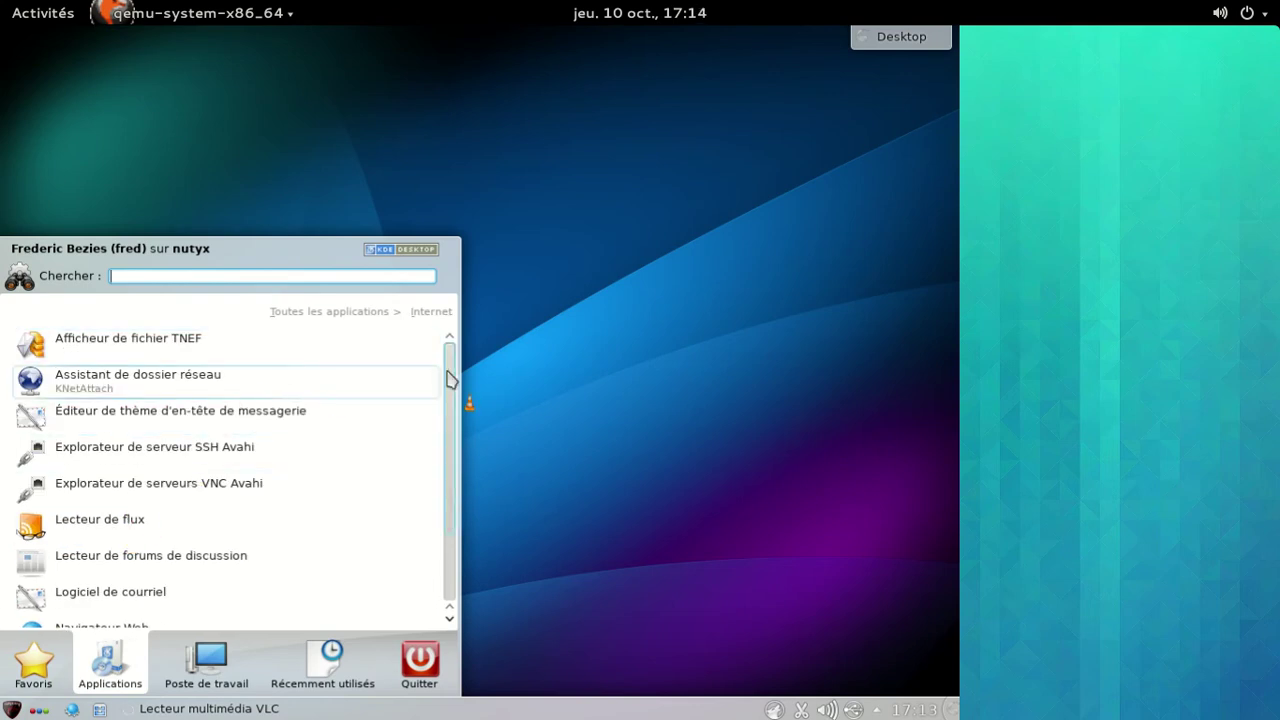
{"action": "left_click_drag", "start_coordinate": [449, 374], "coordinate": [449, 485]}
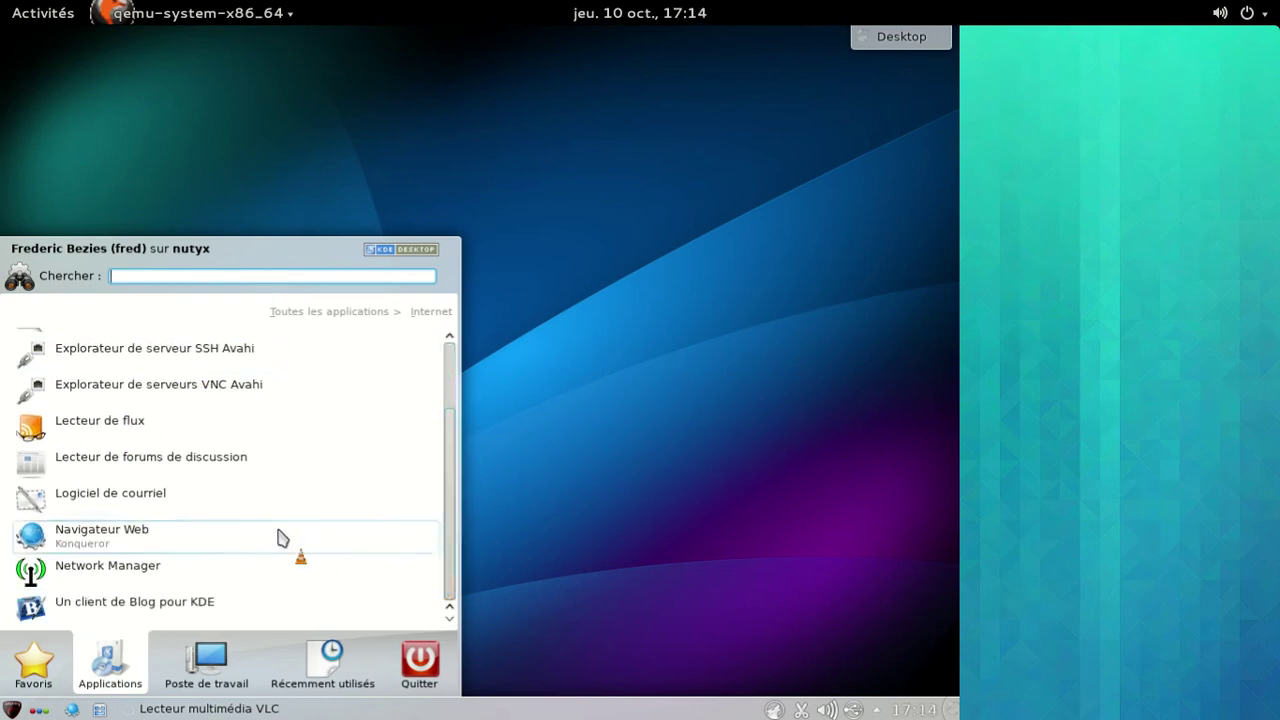
{"action": "scroll", "coordinate": [260, 465], "scroll_direction": "up", "scroll_amount": 2}
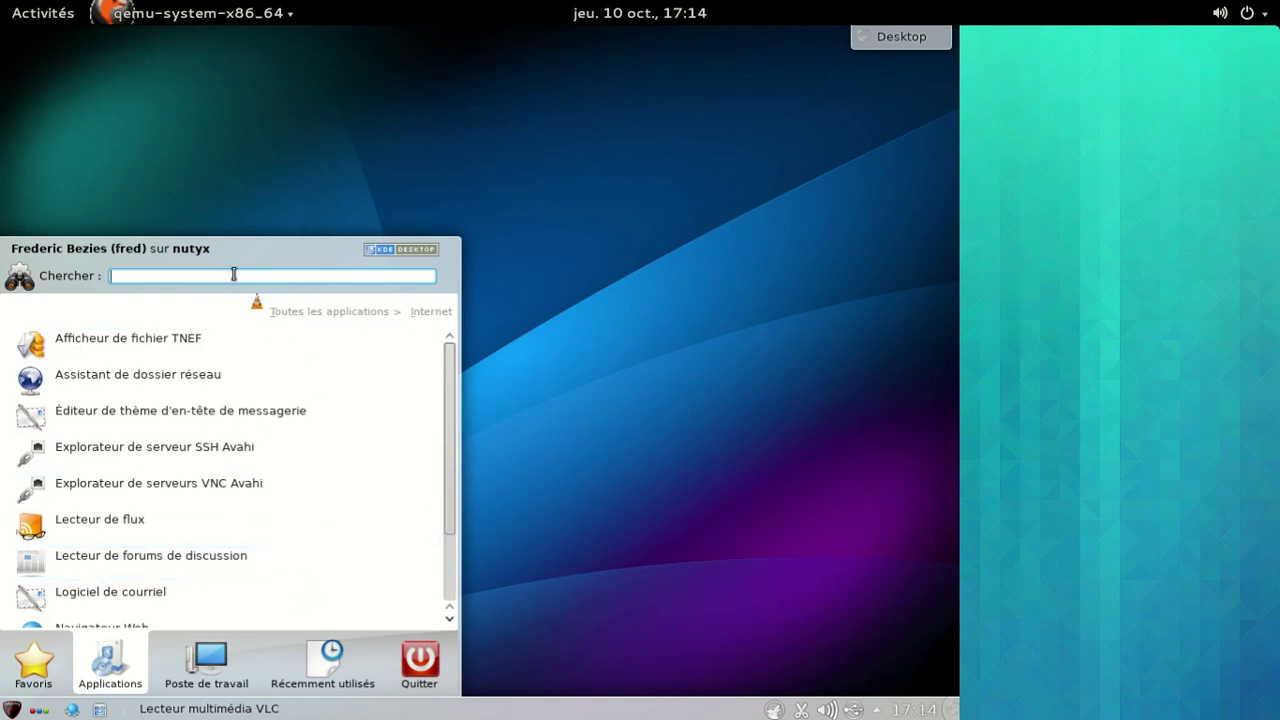
{"action": "type", "text": "firefox"}
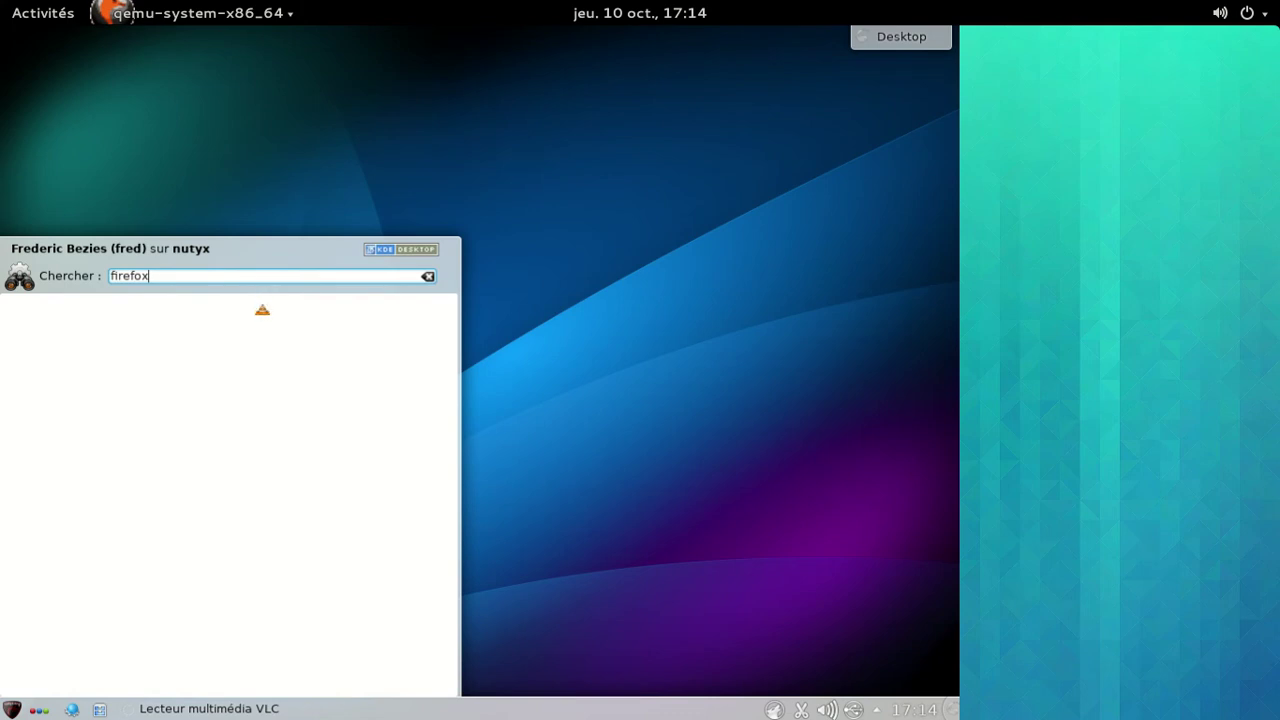
{"action": "key", "text": "Escape"}
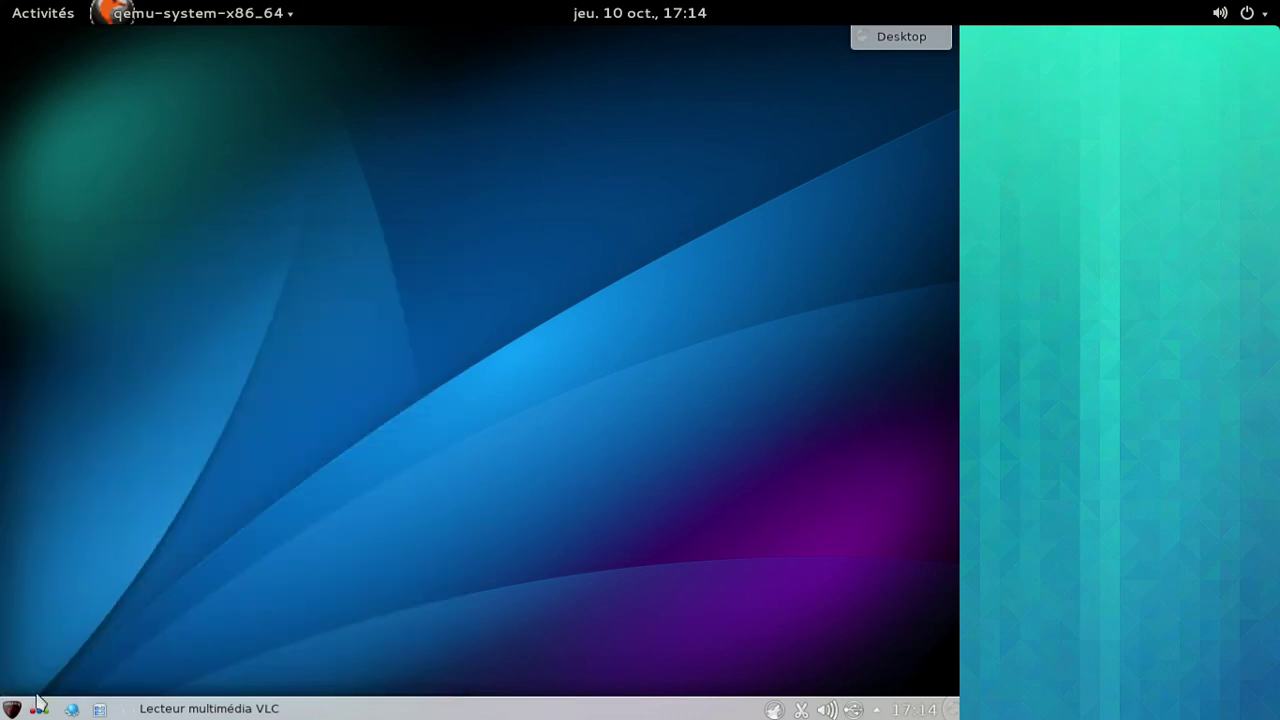
- Search the application launcher for konsole and start the Konsole terminal
{"action": "left_click", "coordinate": [12, 710]}
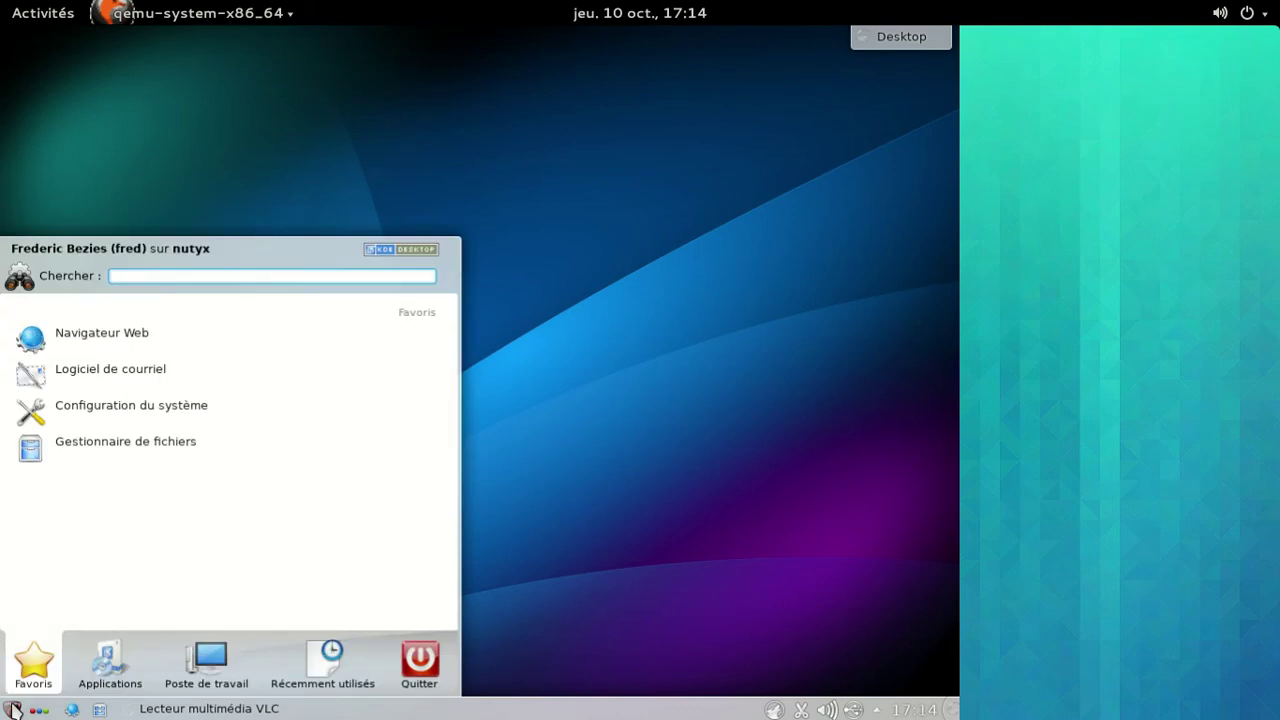
{"action": "type", "text": "konsole"}
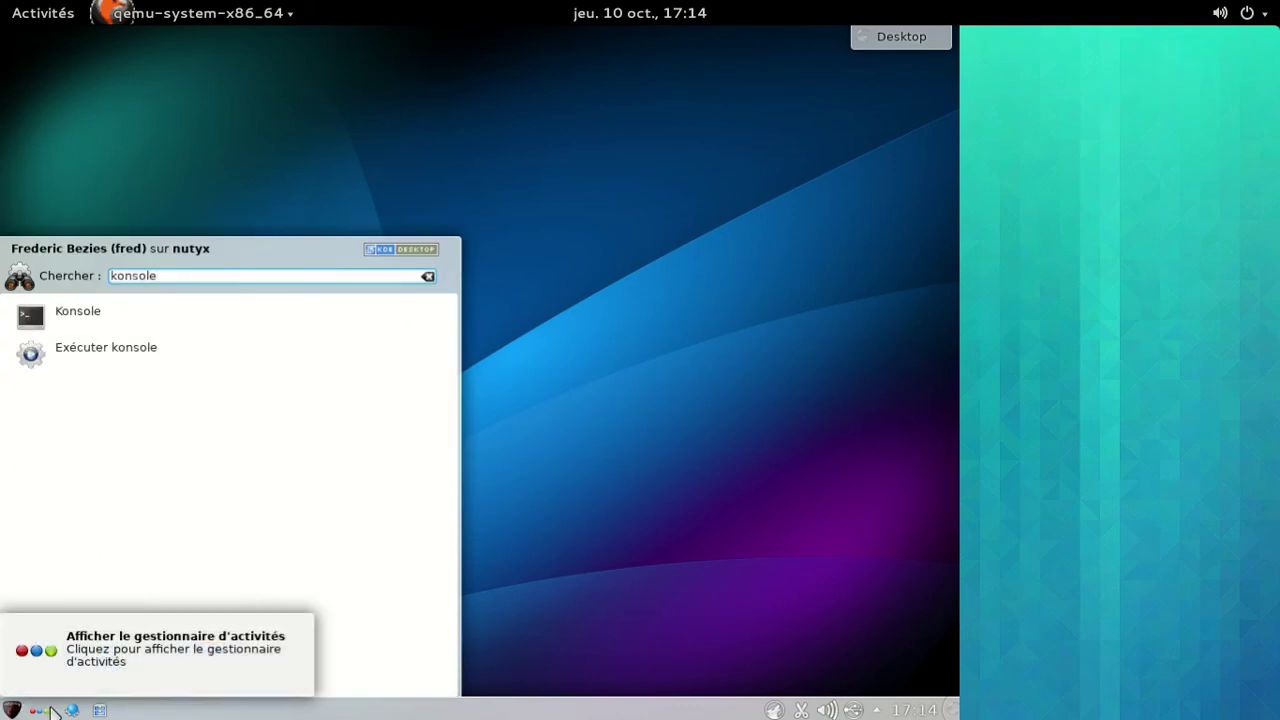
{"action": "left_click", "coordinate": [130, 329]}
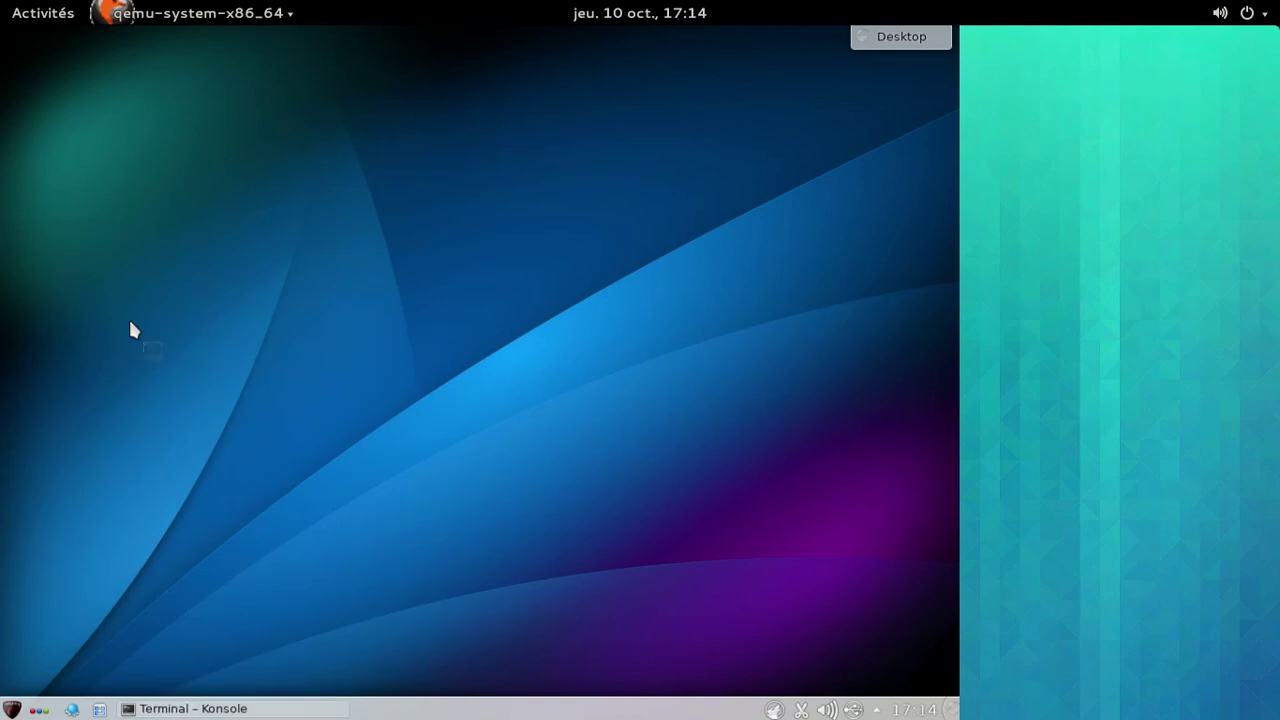
- Become root with su and the root password, and run check to compare installed packages with the repositories
{"action": "type", "text": "su"}
{"action": "key", "text": "Return"}
{"action": "key", "text": "Return"}
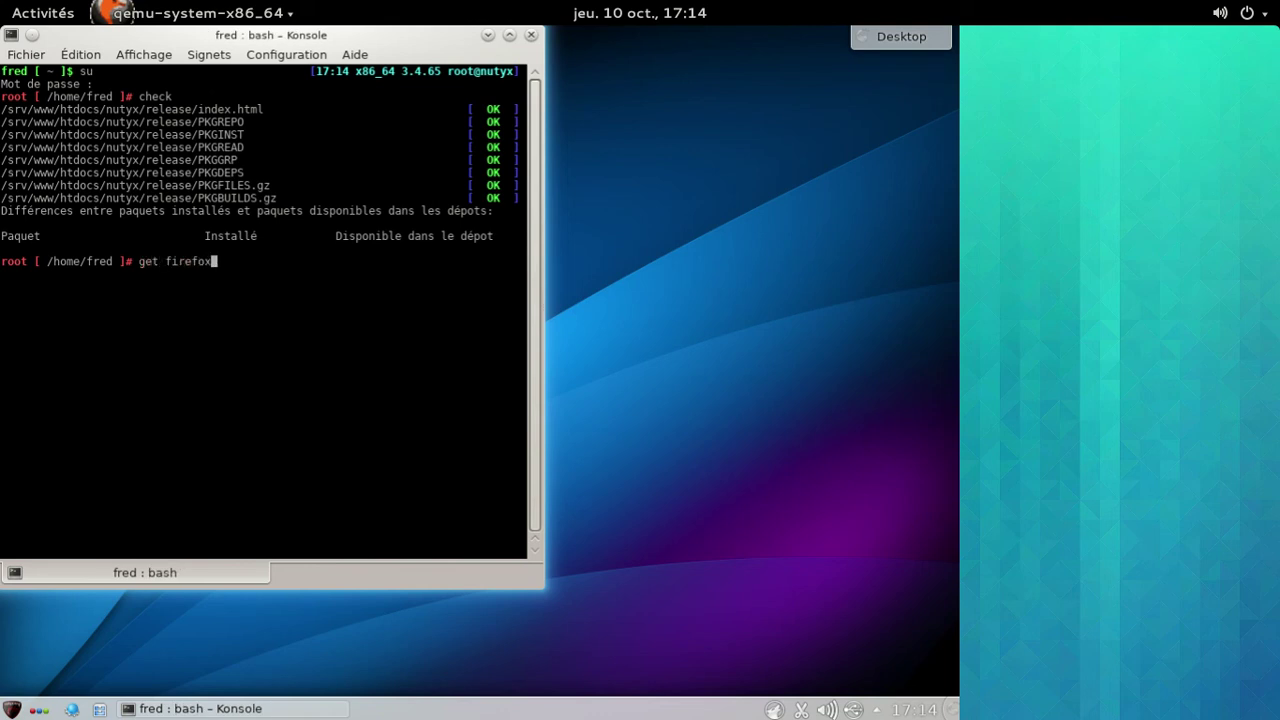
- Install Firefox with the command get firefox, dismiss the KNotify crash report, and leave the root session with exit
{"action": "key", "text": "Return"}
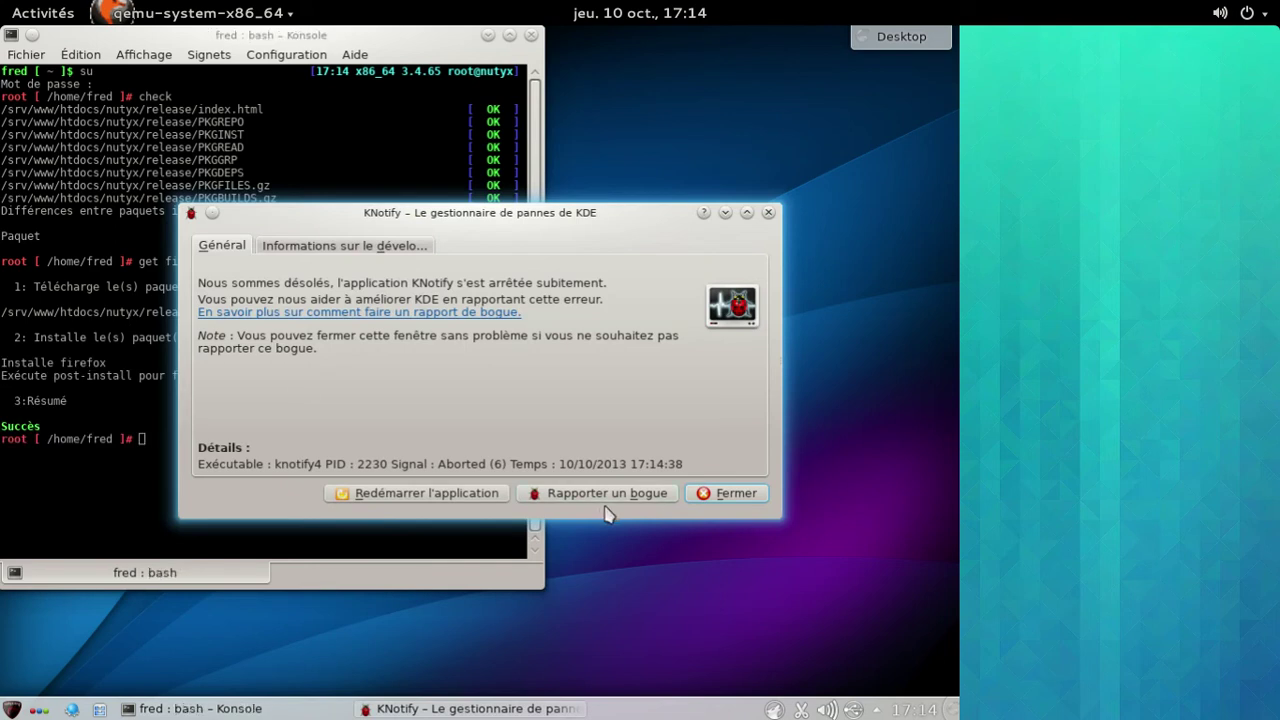
{"action": "left_click", "coordinate": [712, 493]}
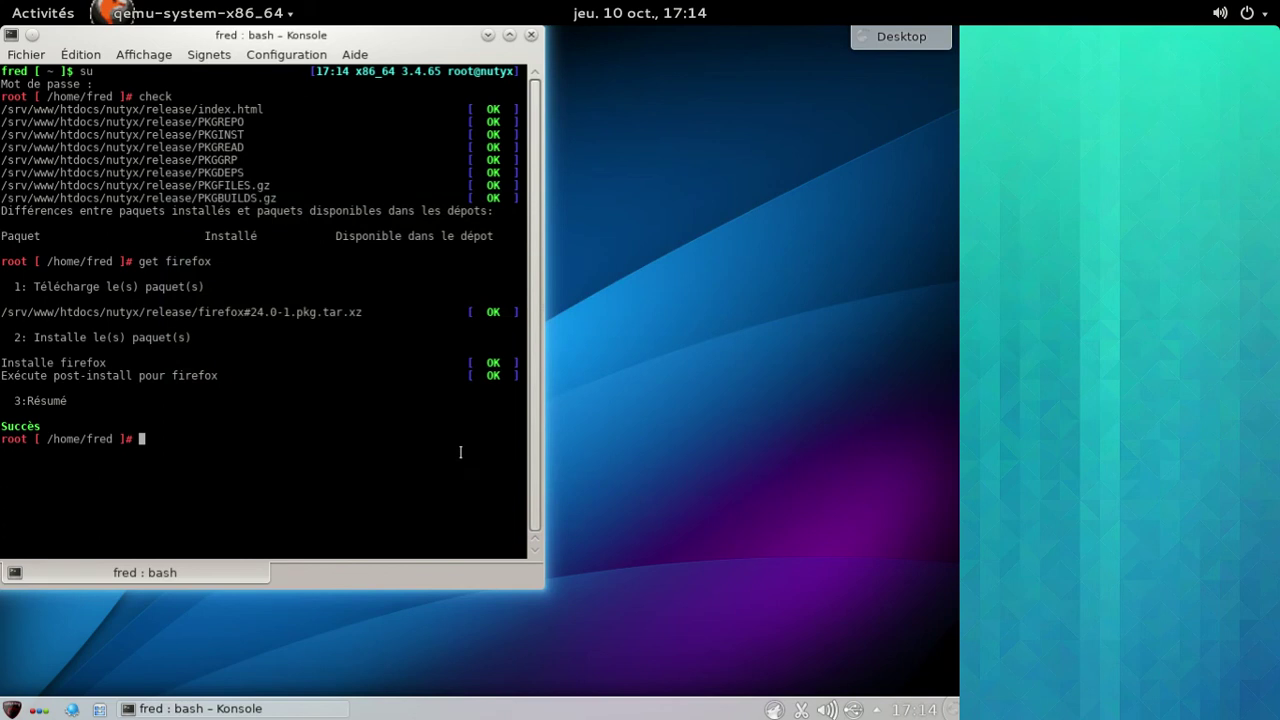
{"action": "type", "text": "t"}
{"action": "key", "text": "Return"}
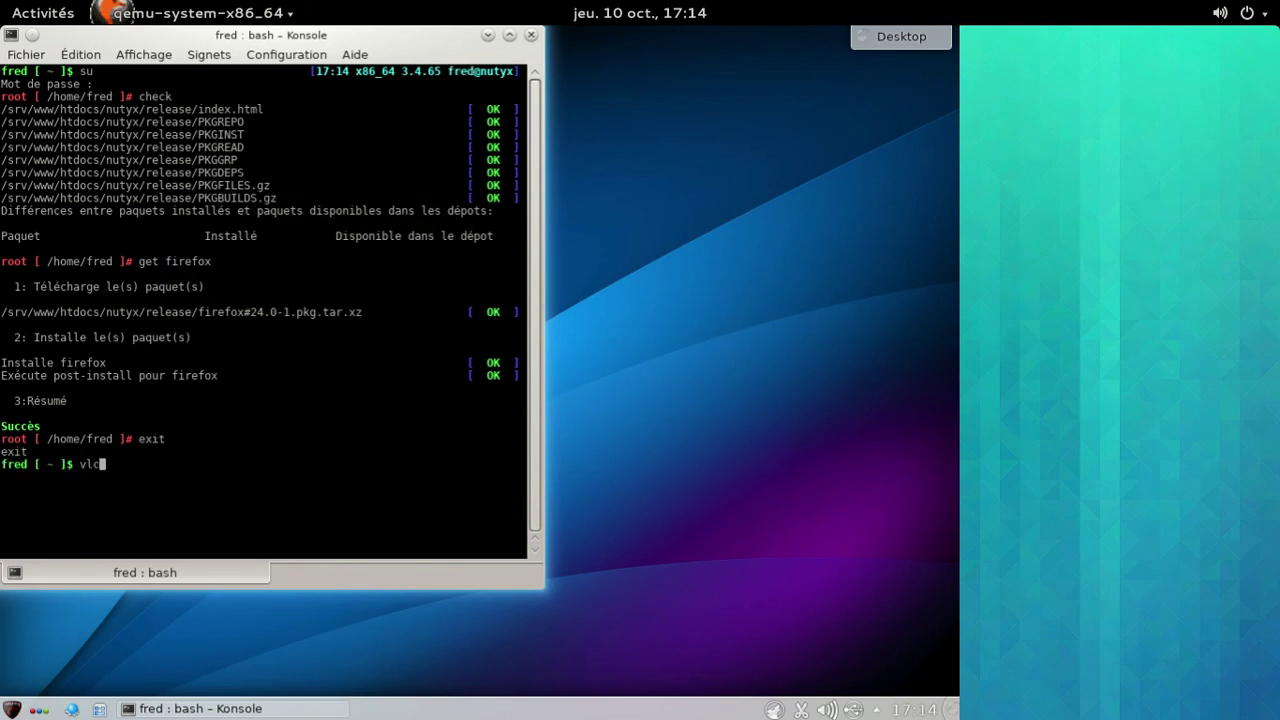
- Launch the VLC media player from the terminal with the command vlc and accept its privacy and network policy
{"action": "type", "text": "vlc"}
{"action": "key", "text": "Return"}
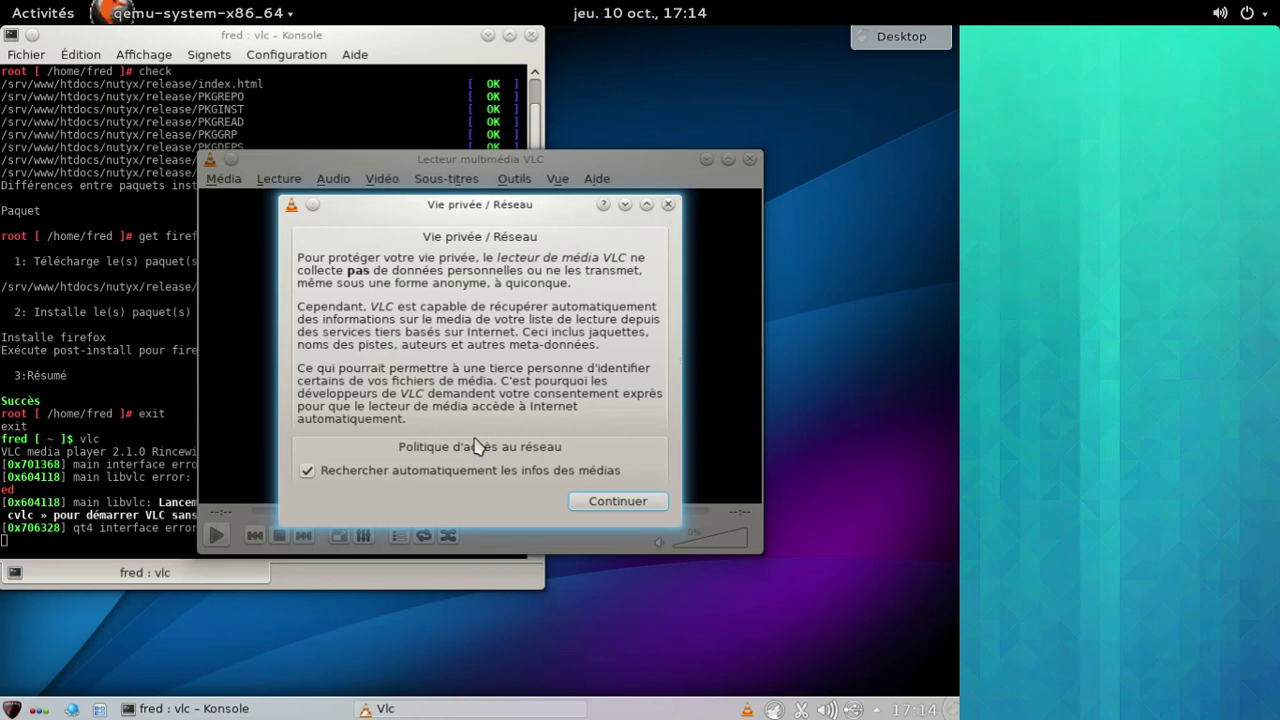
{"action": "left_click", "coordinate": [614, 503]}
- Check the VLC version in its About window, and close both VLC and the terminal
{"action": "left_click", "coordinate": [597, 179]}
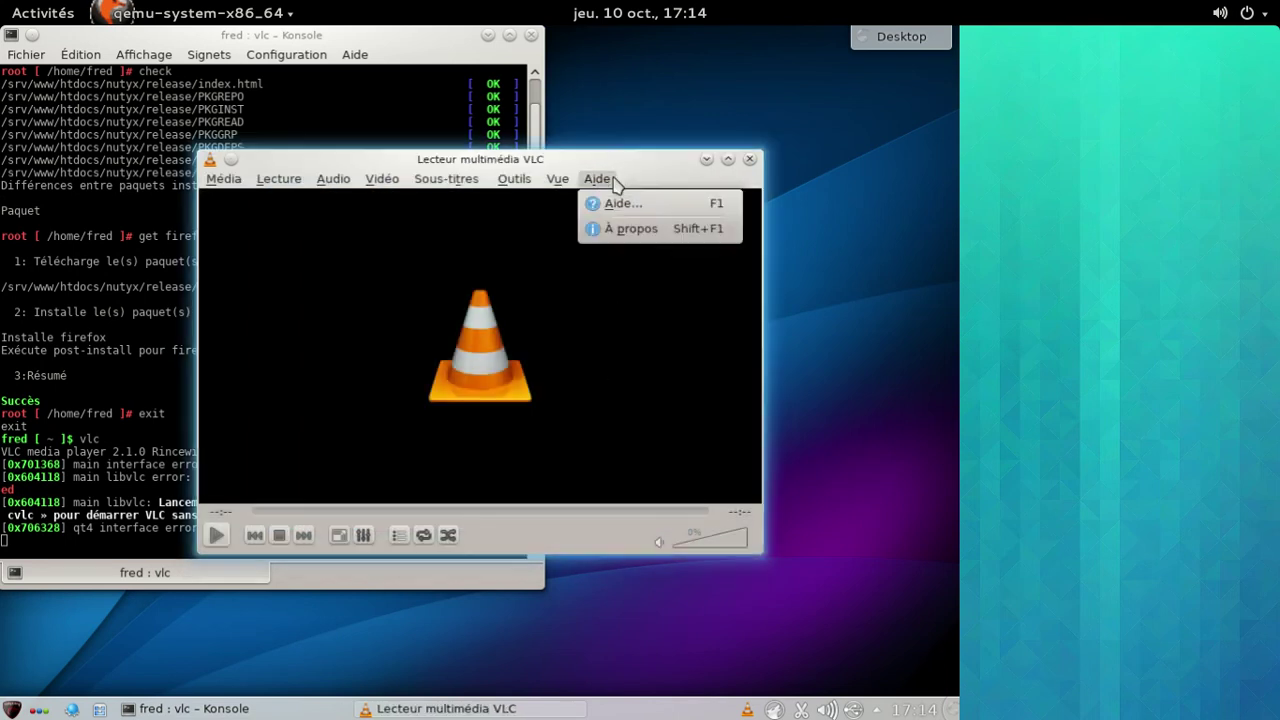
{"action": "left_click", "coordinate": [616, 230]}
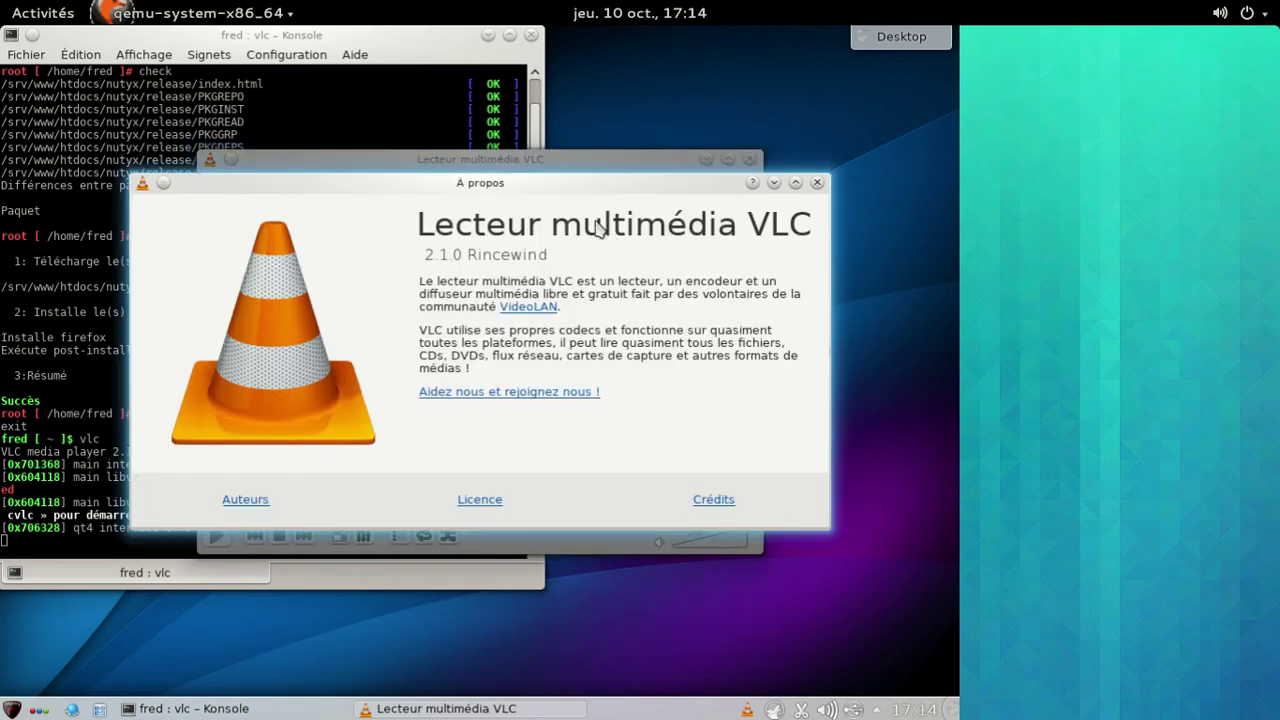
{"action": "left_click", "coordinate": [817, 182]}
{"action": "left_click", "coordinate": [749, 159]}
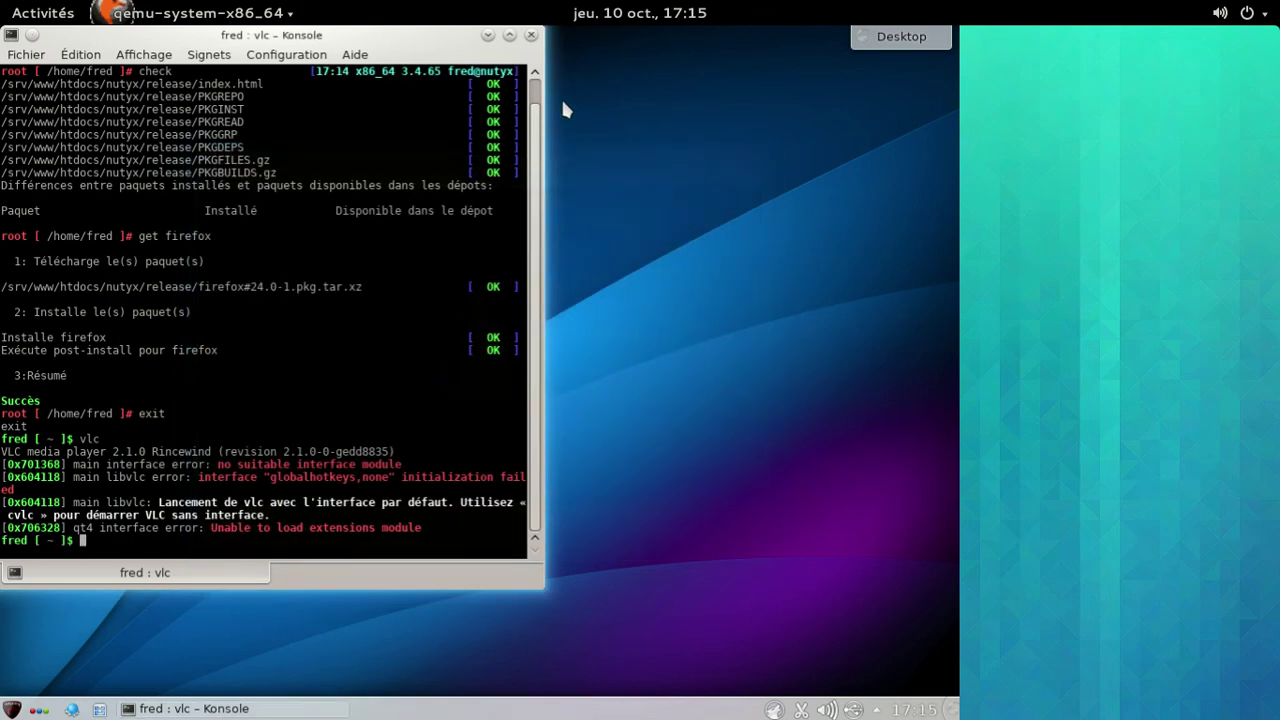
{"action": "left_click", "coordinate": [531, 35]}
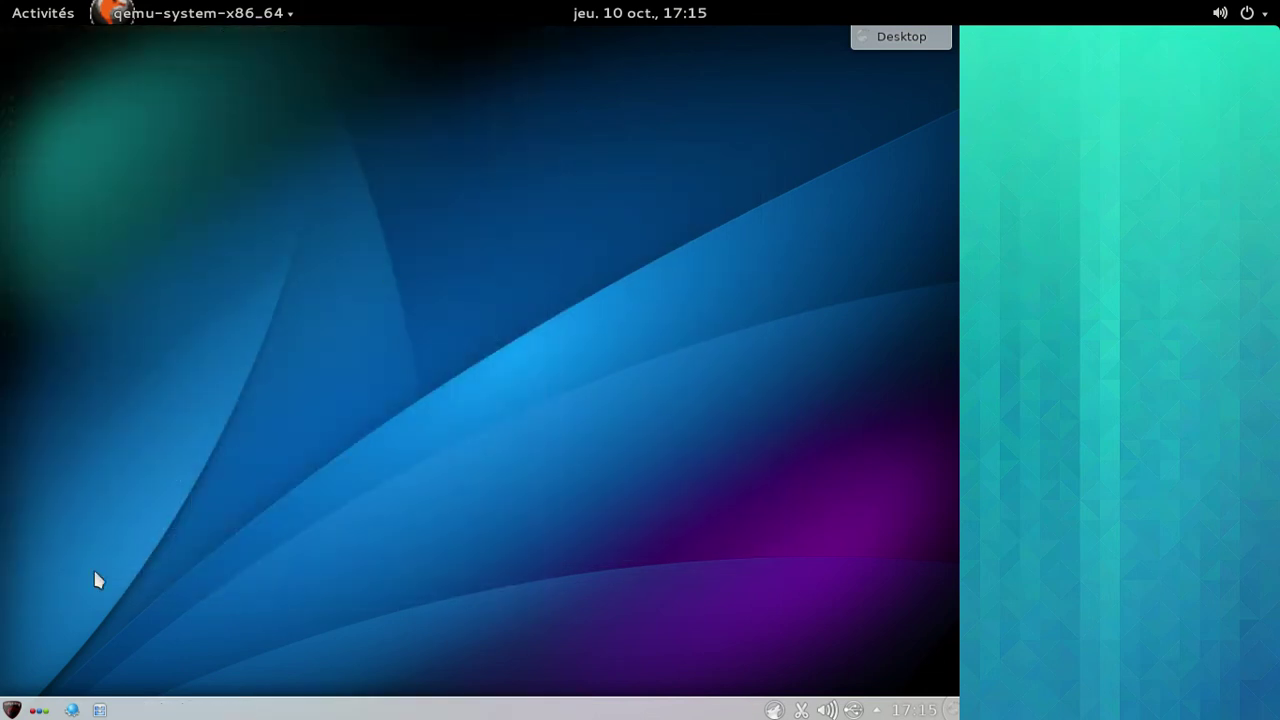
- Search the application launcher for firef and mozill, and dismiss the launcher
{"action": "left_click", "coordinate": [12, 710]}
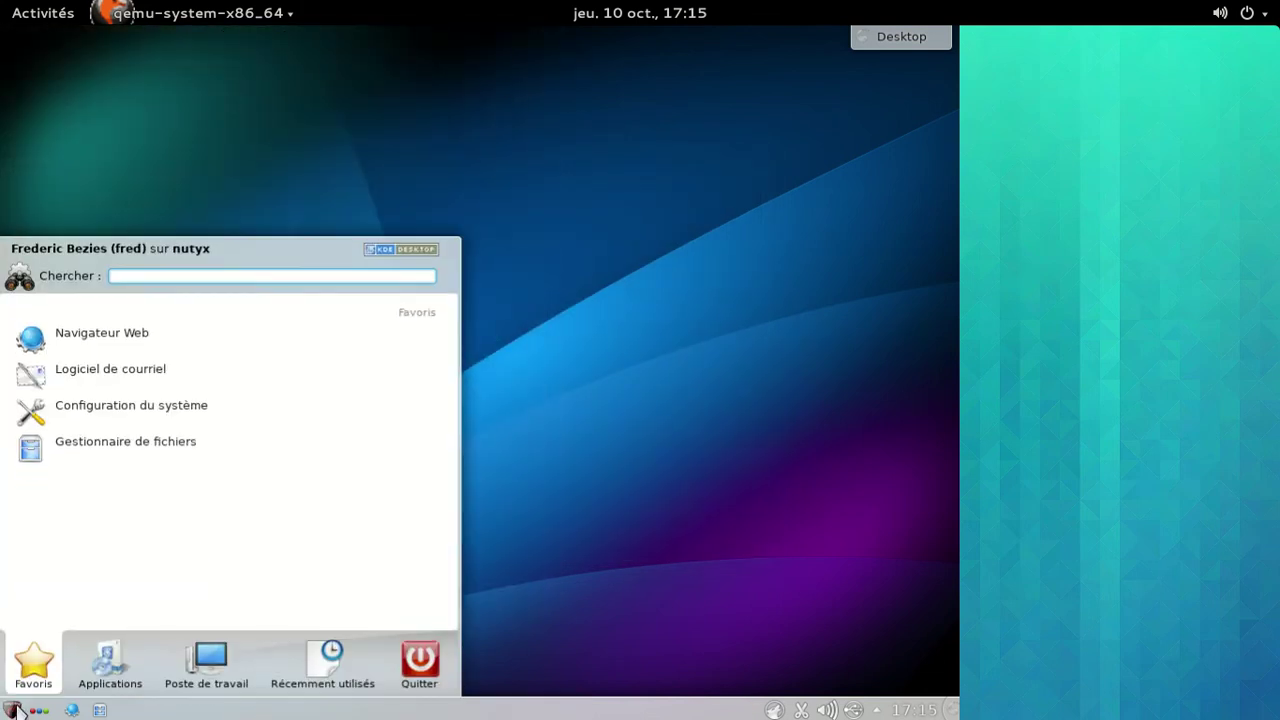
{"action": "type", "text": "firef"}
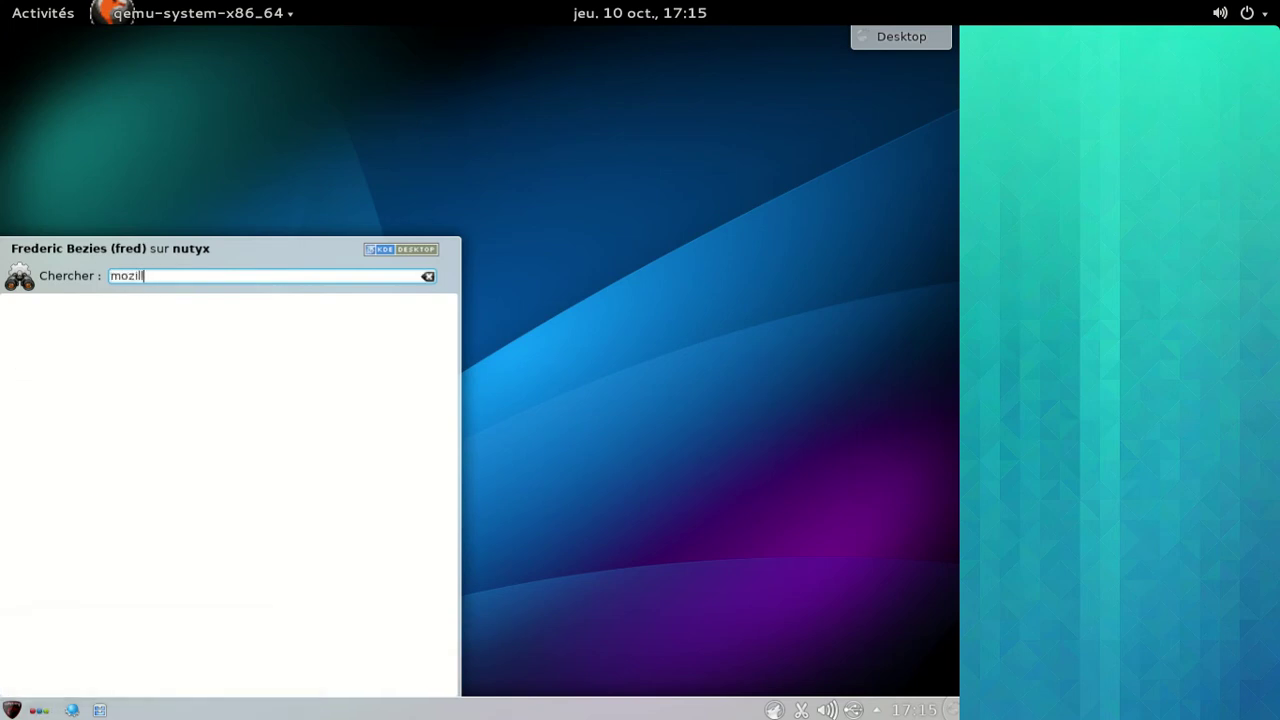
{"action": "key", "text": "Escape"}
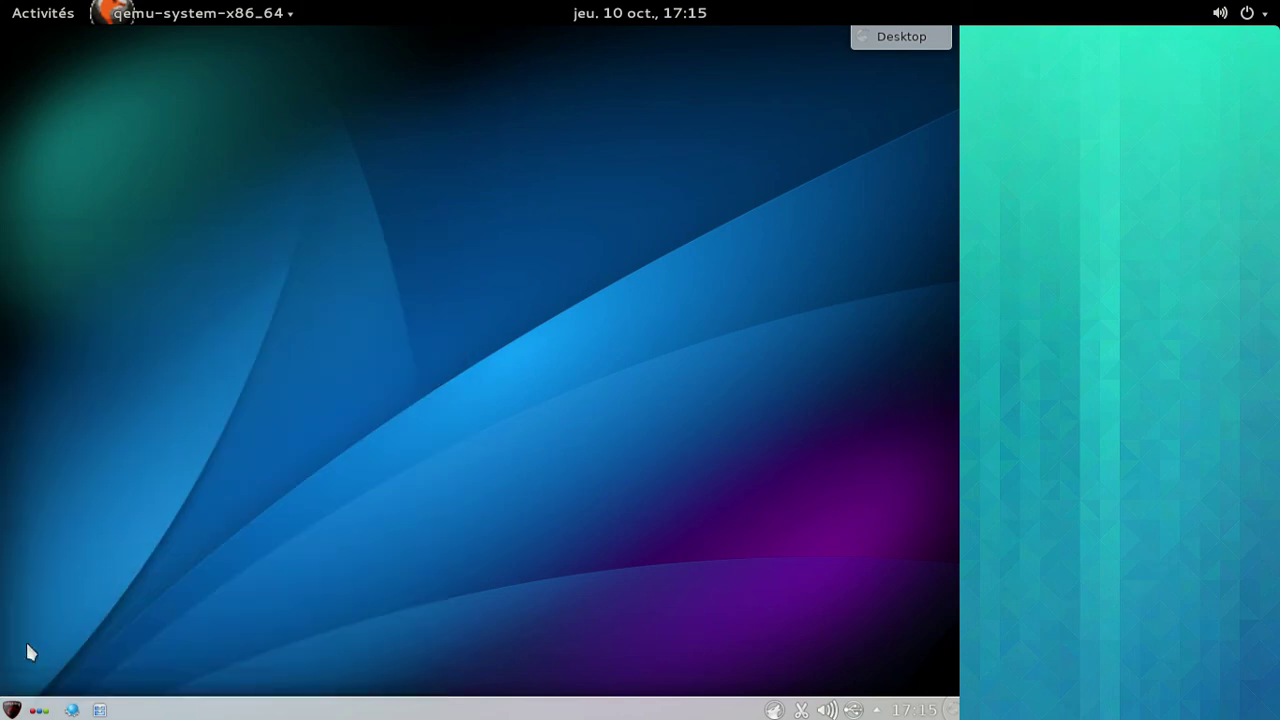
- Launch Firefox from the launcher's Internet category and make it the default browser
{"action": "left_click", "coordinate": [10, 710]}
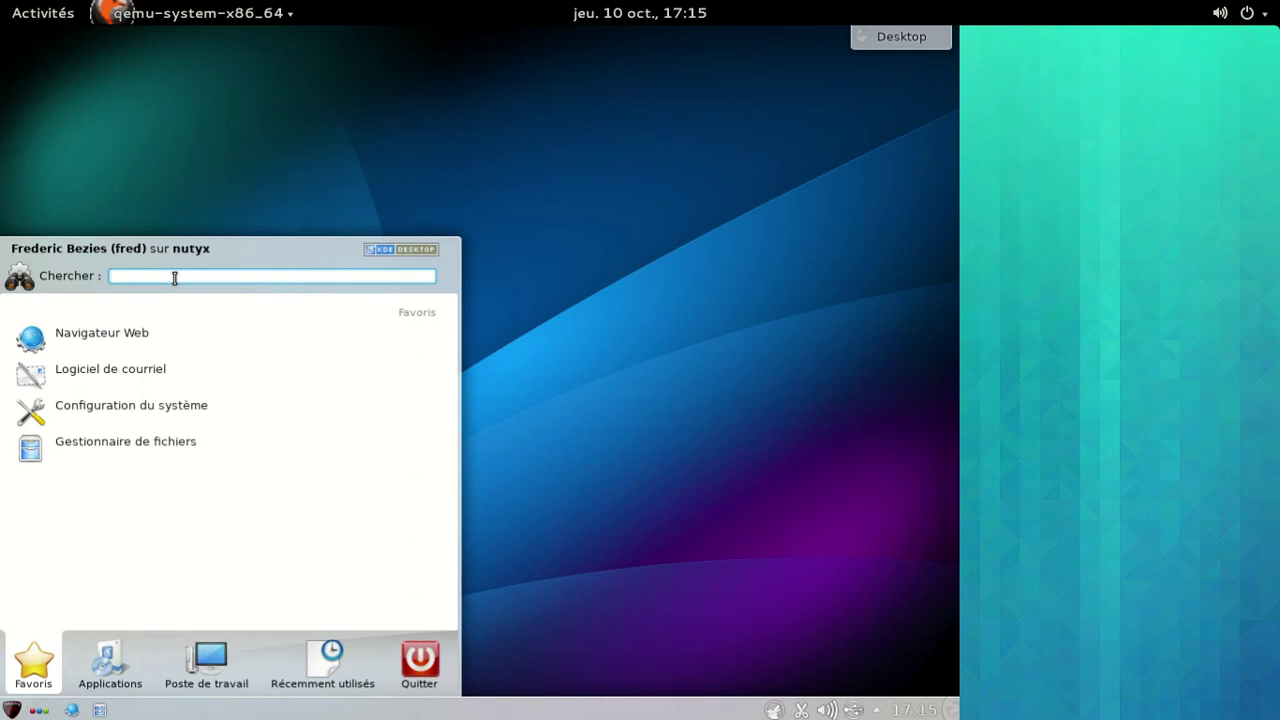
{"action": "left_click", "coordinate": [126, 657]}
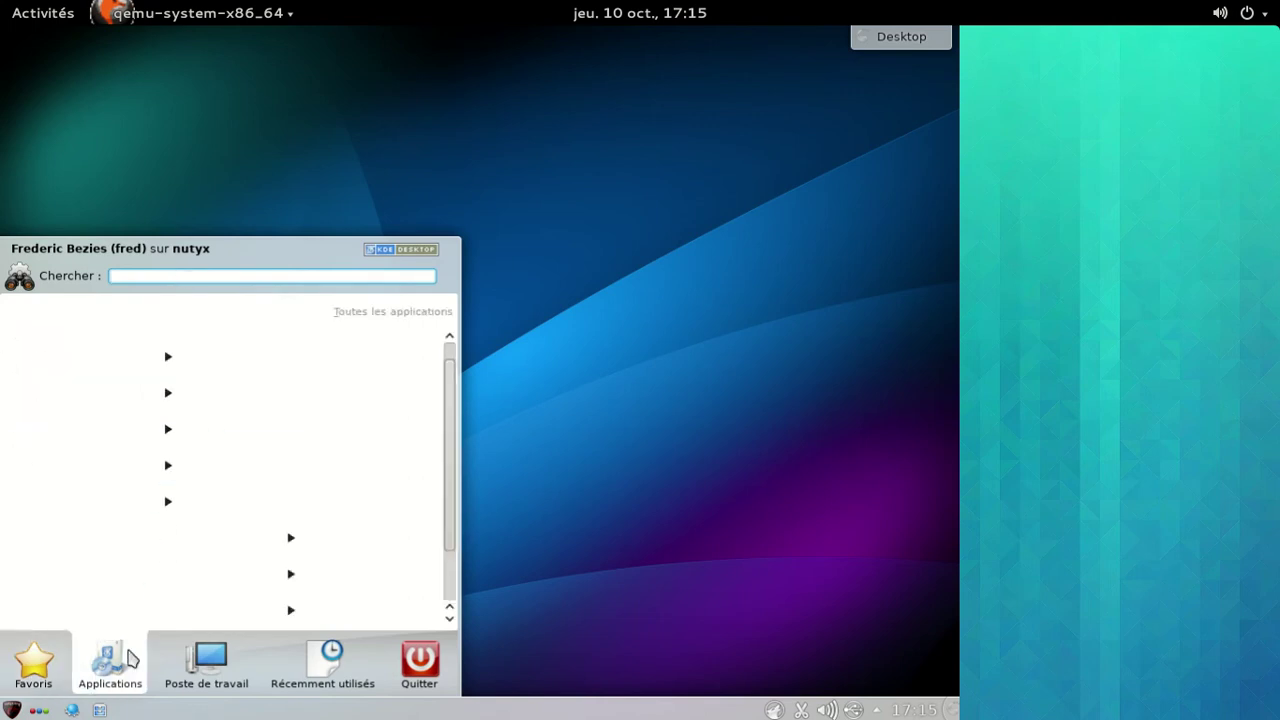
{"action": "left_click", "coordinate": [121, 540]}
{"action": "left_click", "coordinate": [204, 530]}
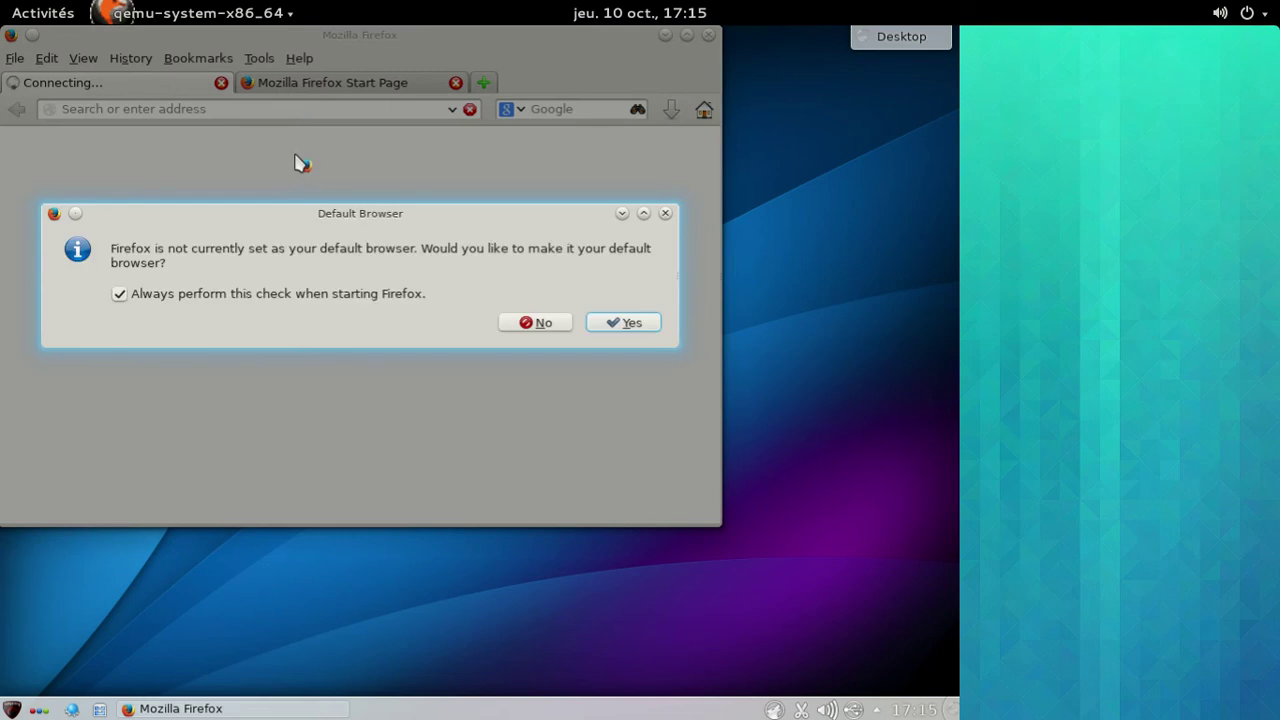
{"action": "left_click", "coordinate": [620, 322]}
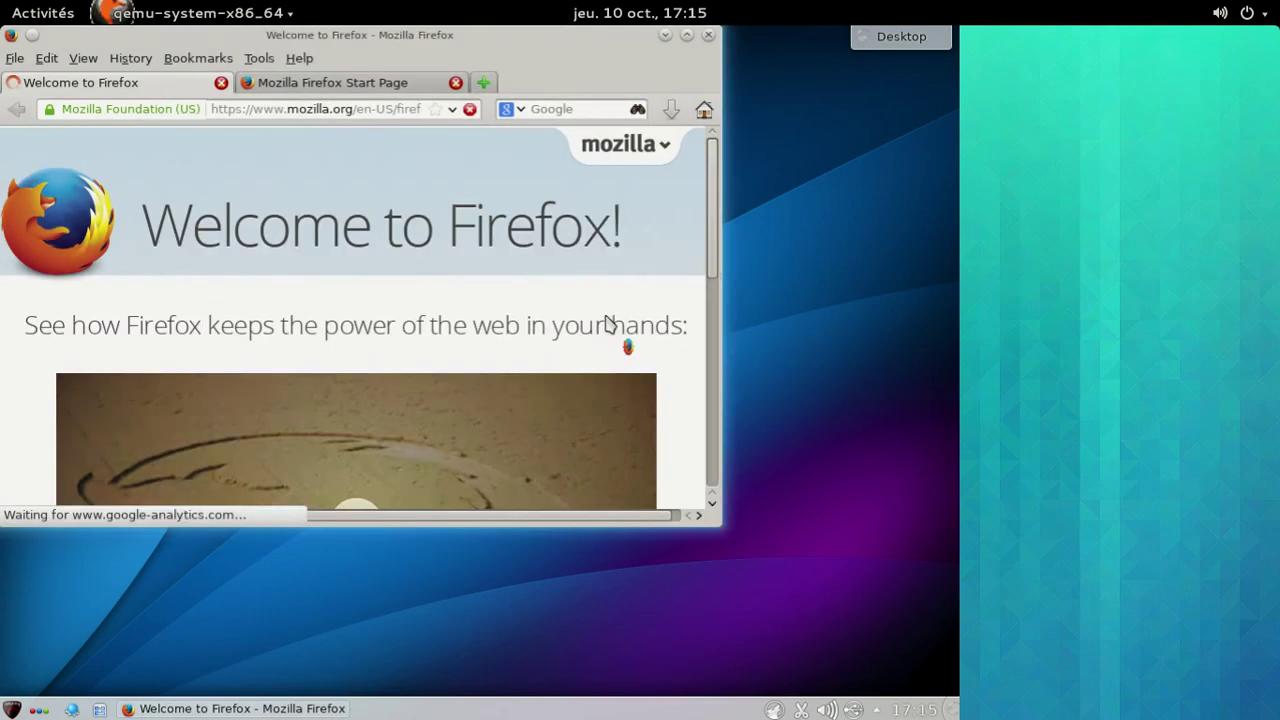
- Enable the Français Language Pack 24.0 in Firefox's Add-ons Manager and close the manager
{"action": "left_click", "coordinate": [259, 58]}
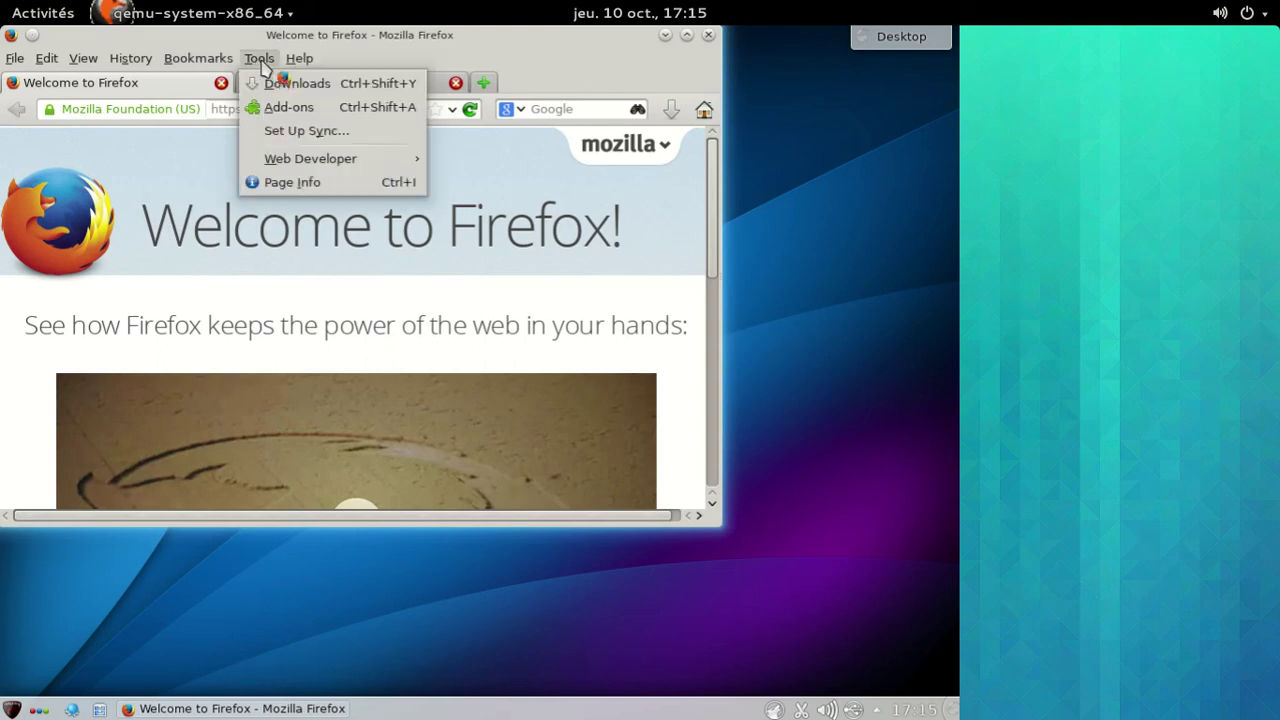
{"action": "left_click", "coordinate": [268, 110]}
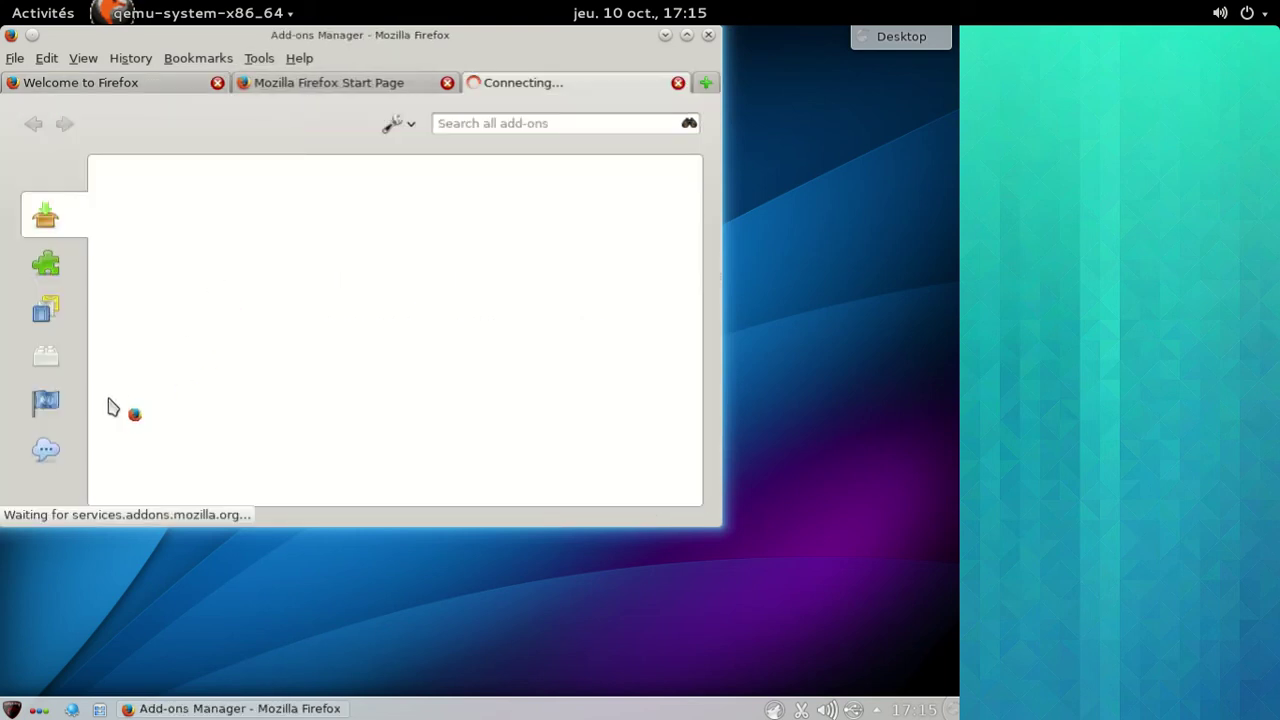
{"action": "left_click", "coordinate": [63, 400]}
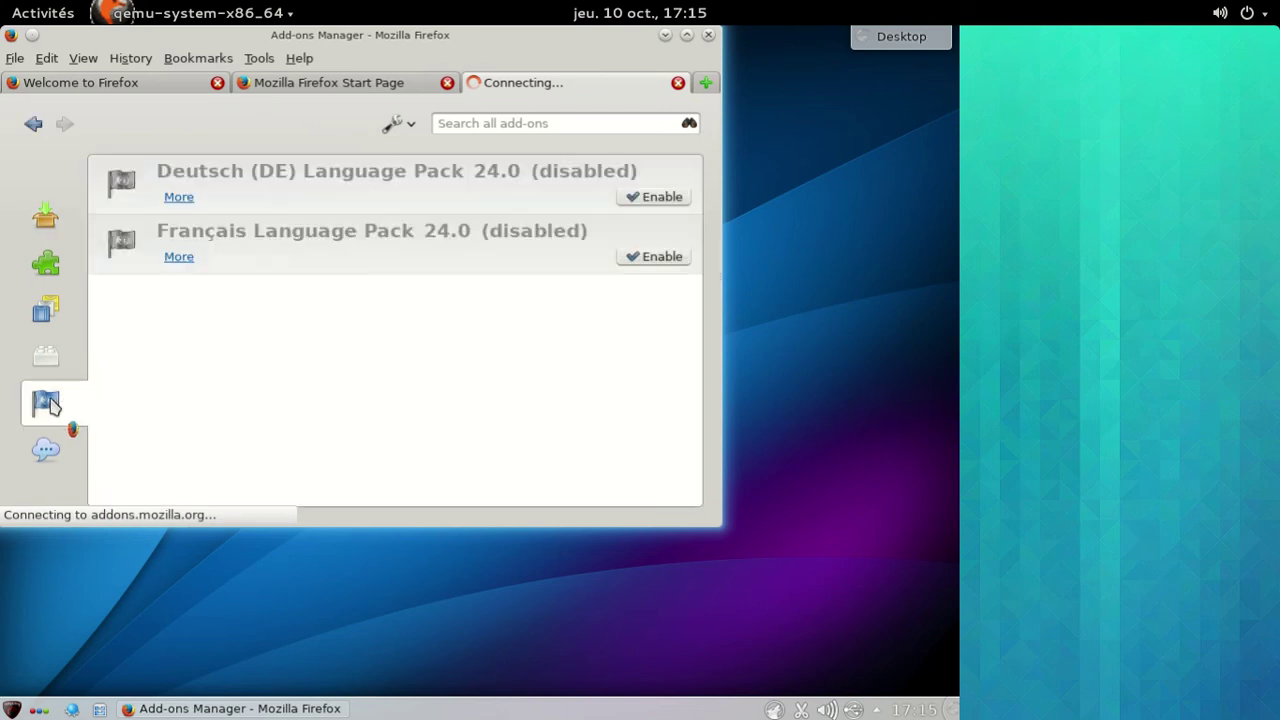
{"action": "left_click", "coordinate": [632, 262]}
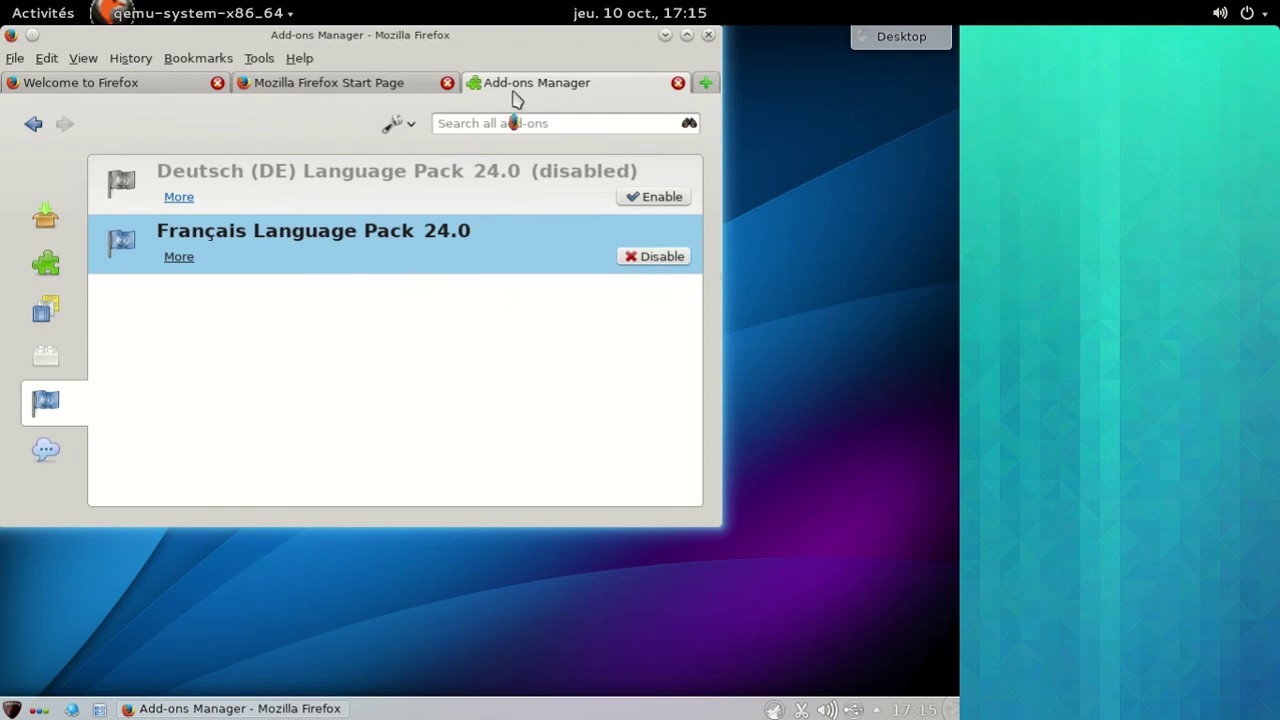
{"action": "left_click", "coordinate": [678, 83]}
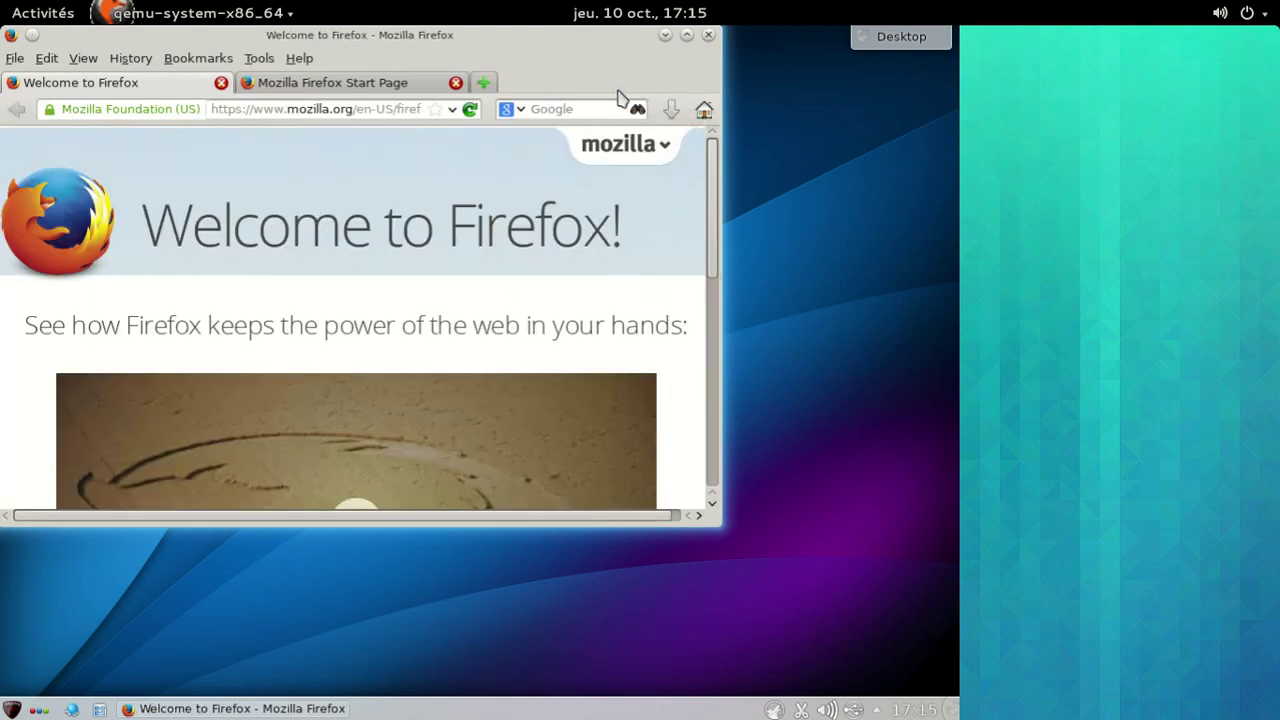
- Restart Firefox from the launcher's Internet category, closing all its open tabs, and dismiss the music track notification
{"action": "left_click", "coordinate": [708, 35]}
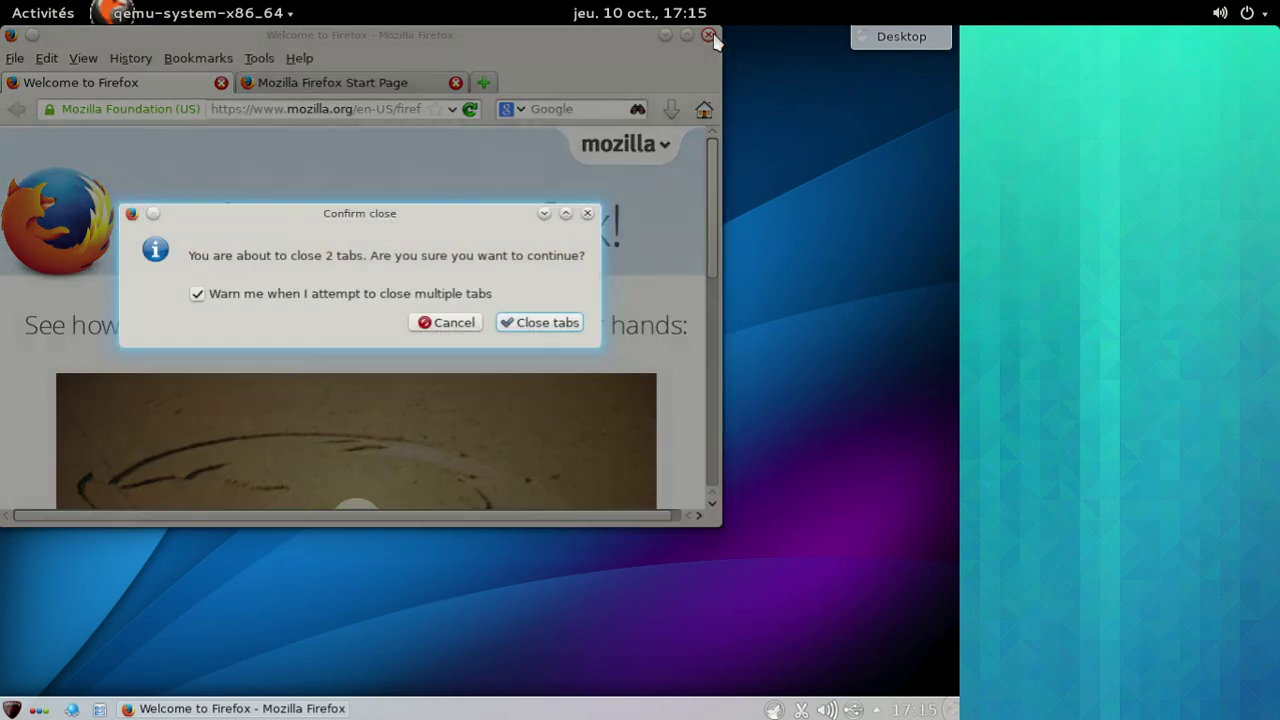
{"action": "left_click", "coordinate": [540, 322]}
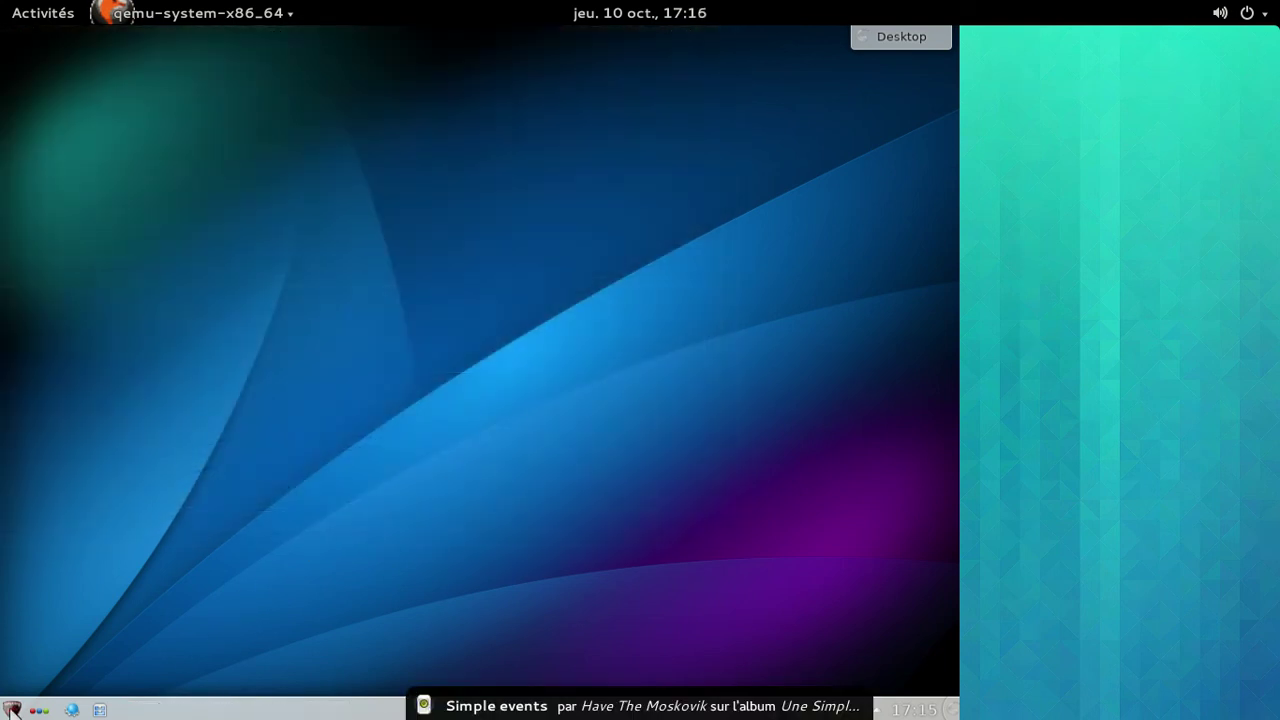
{"action": "left_click", "coordinate": [12, 709]}
{"action": "mouse_move", "coordinate": [125, 680]}
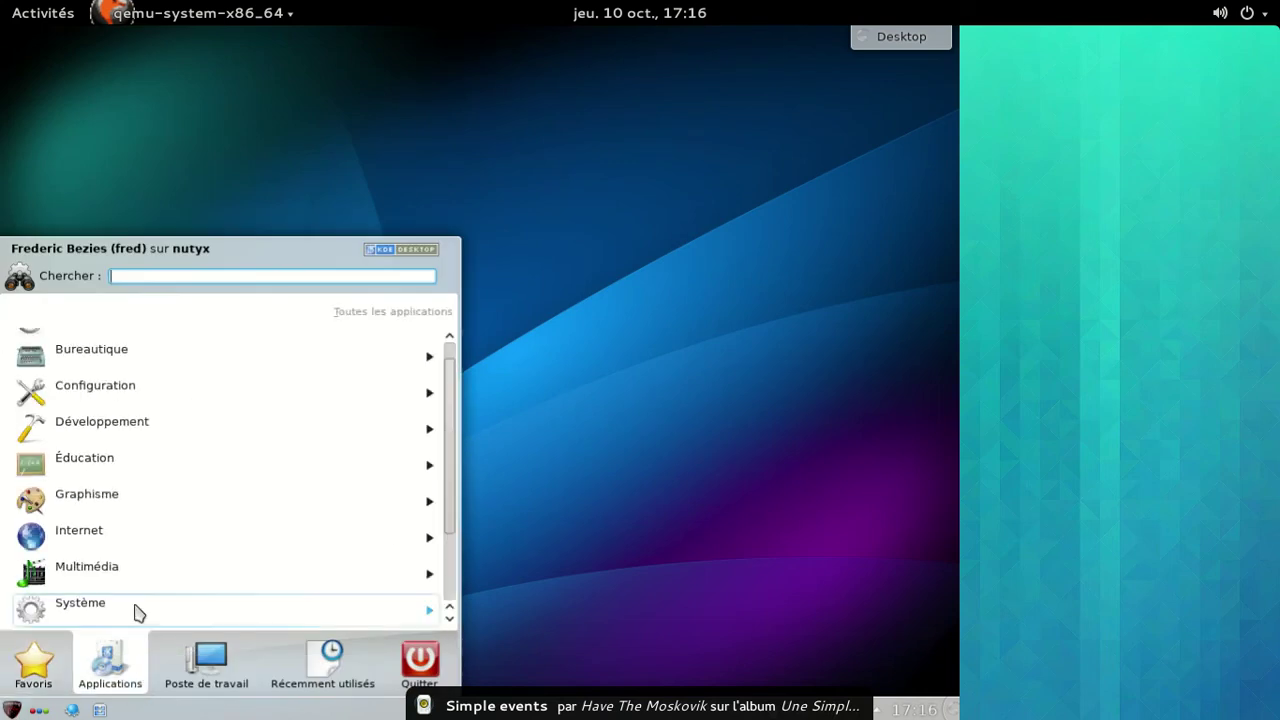
{"action": "left_click", "coordinate": [137, 548]}
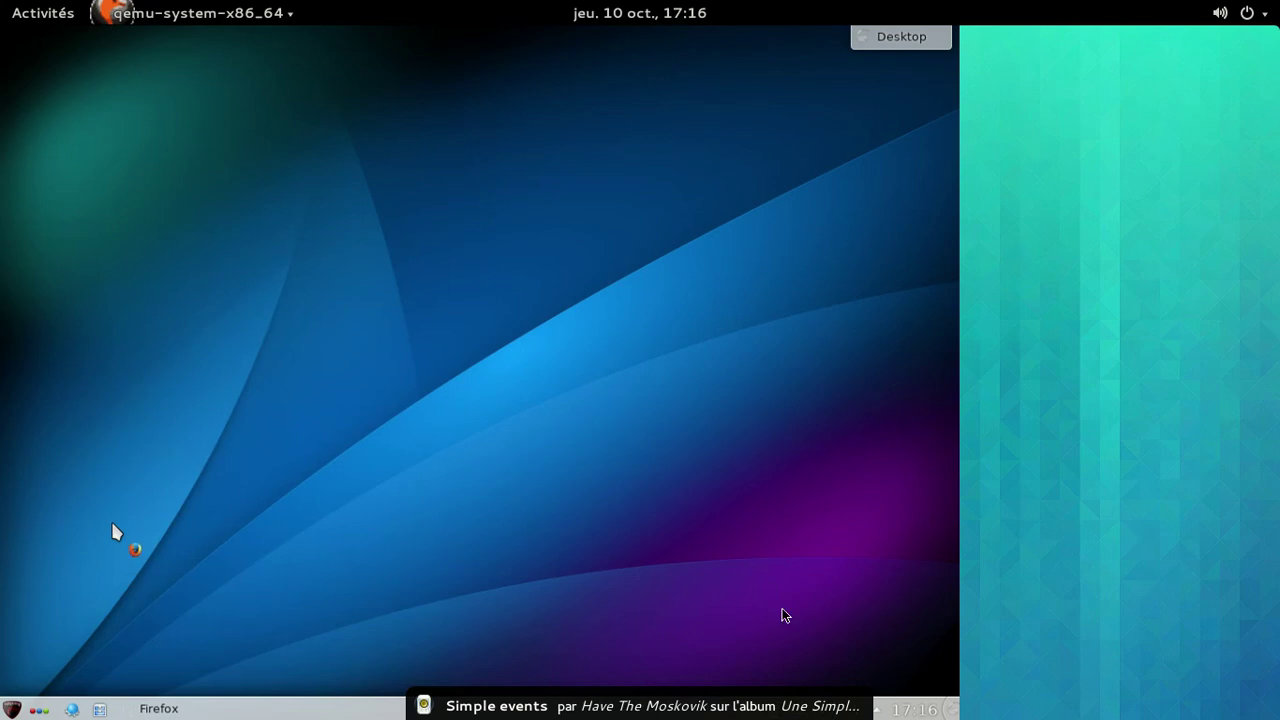
{"action": "mouse_move", "coordinate": [820, 610]}
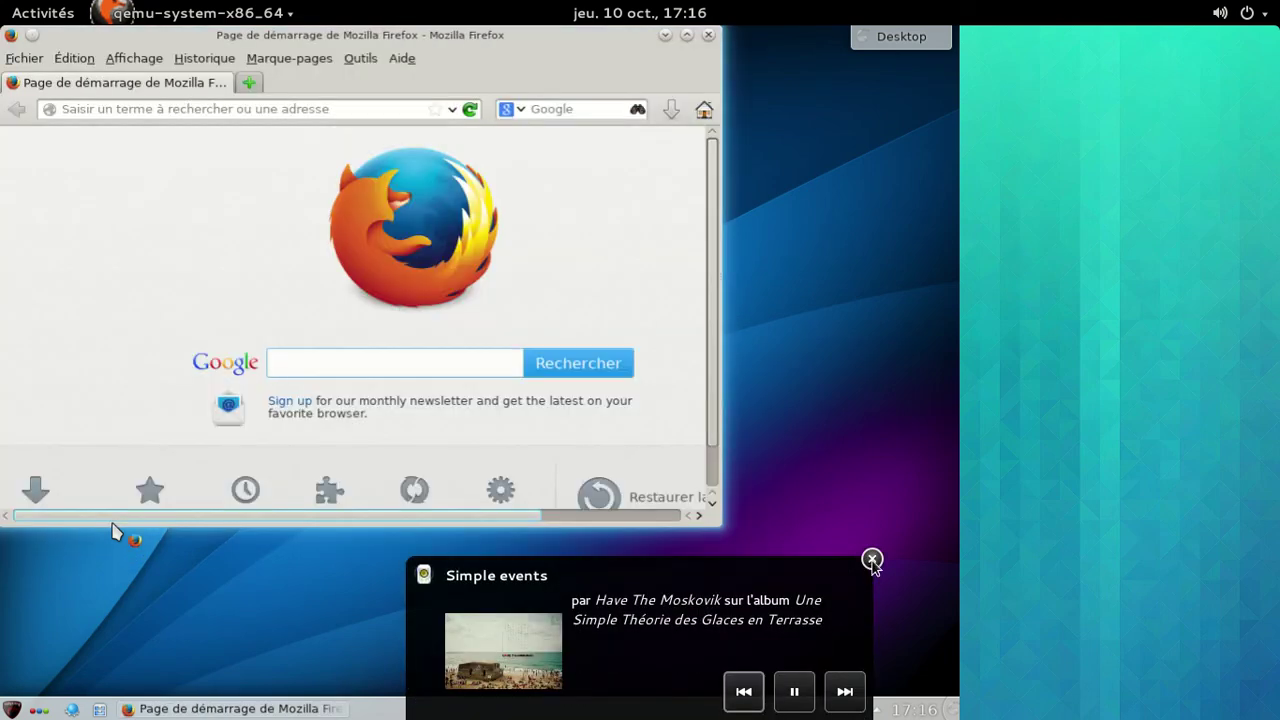
{"action": "left_click", "coordinate": [872, 560]}
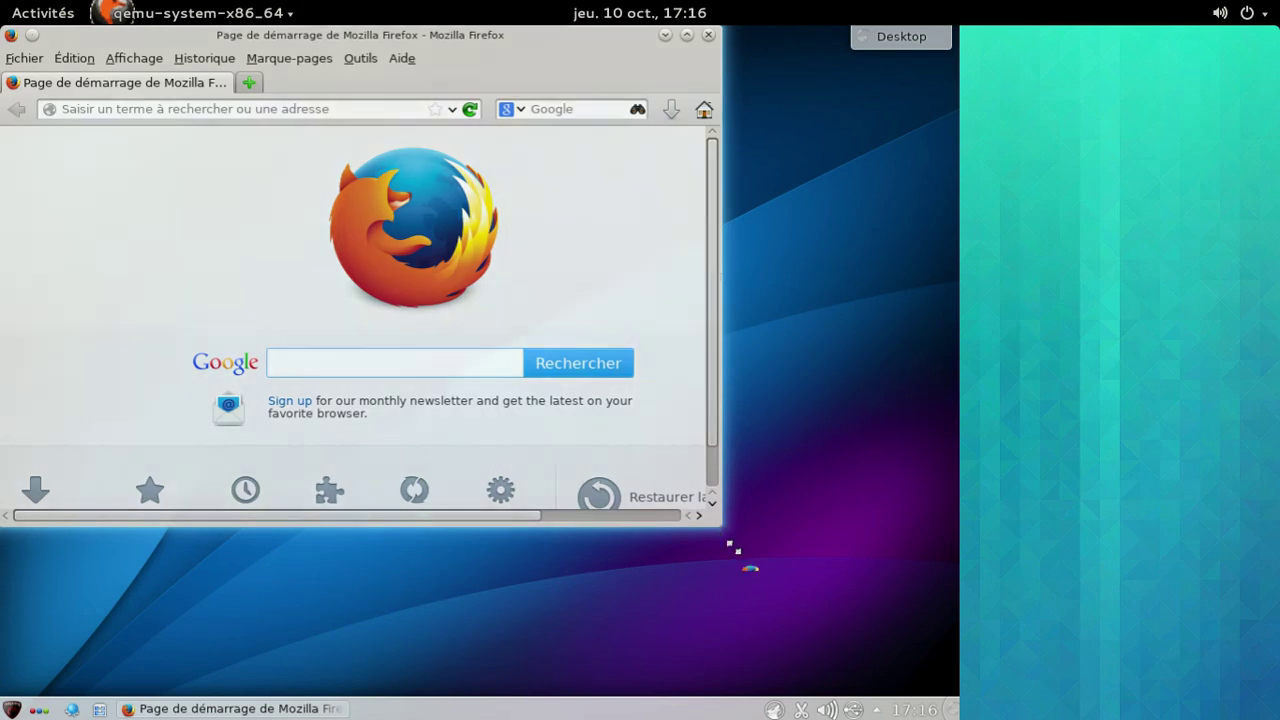
- Enlarge the Firefox window and check the browser version in its About window
{"action": "left_click_drag", "start_coordinate": [733, 547], "coordinate": [836, 610]}
{"action": "left_click", "coordinate": [401, 59]}
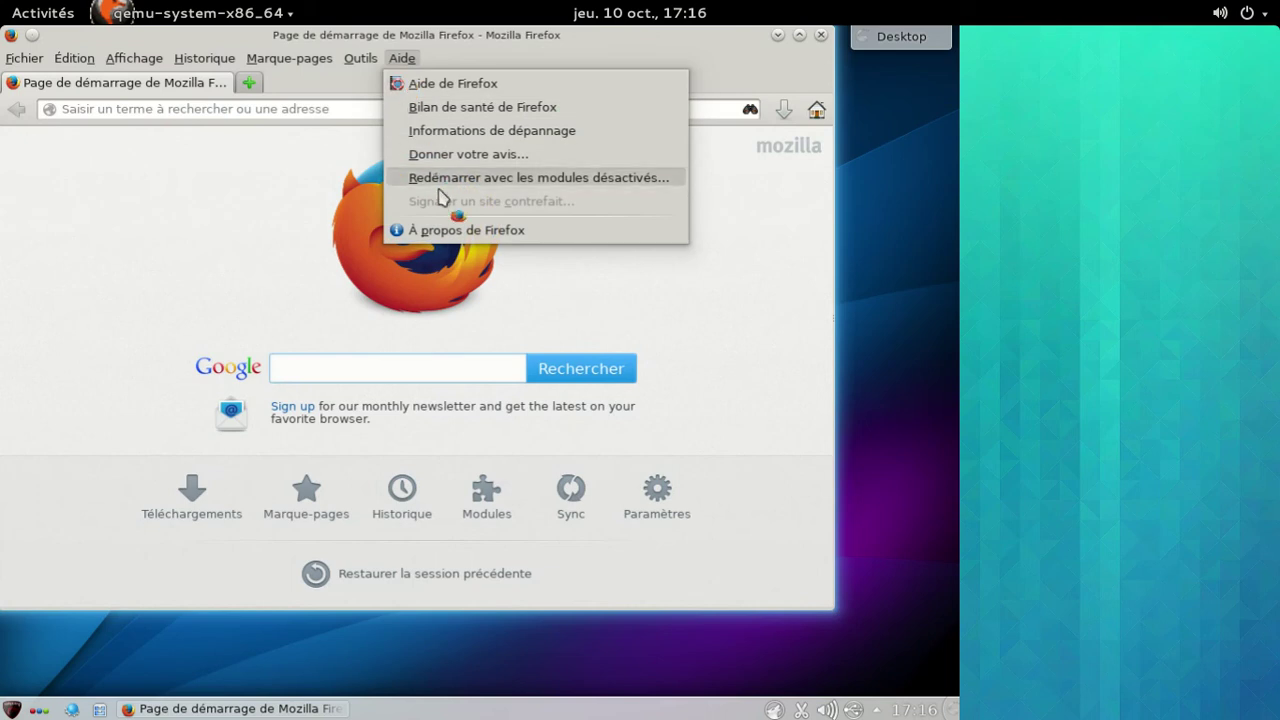
{"action": "left_click", "coordinate": [450, 231]}
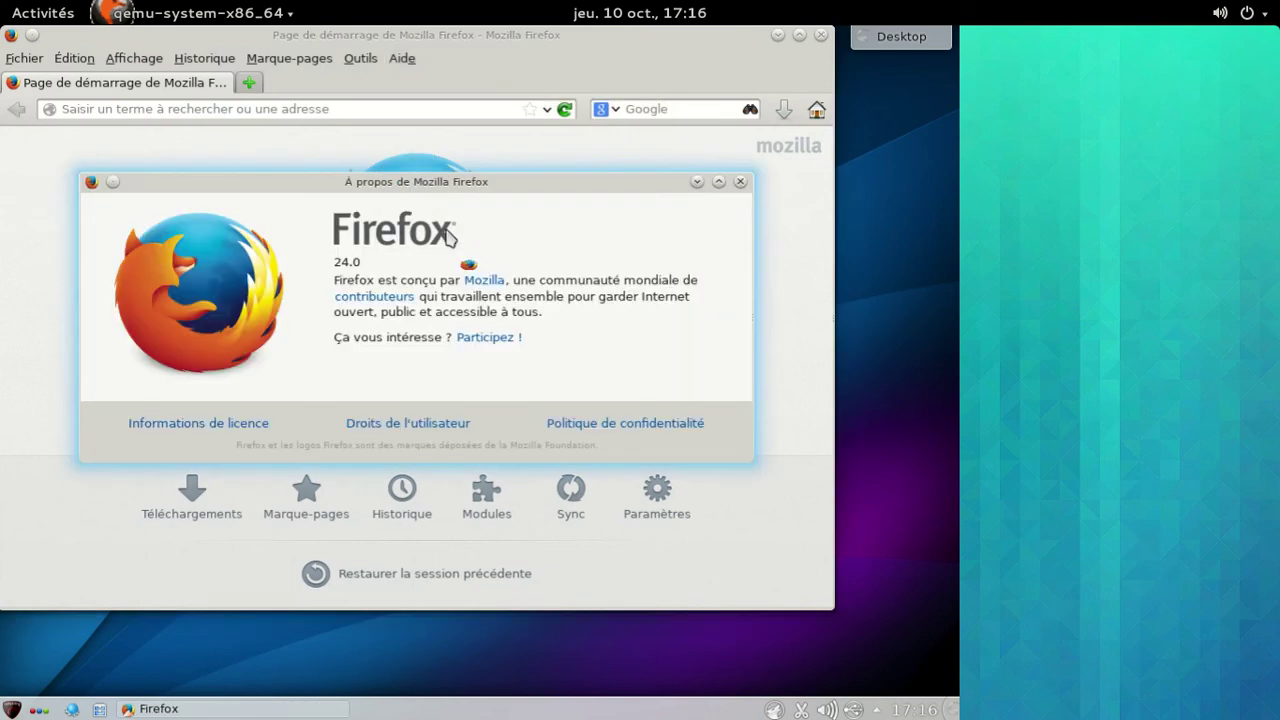
{"action": "left_click", "coordinate": [739, 182]}
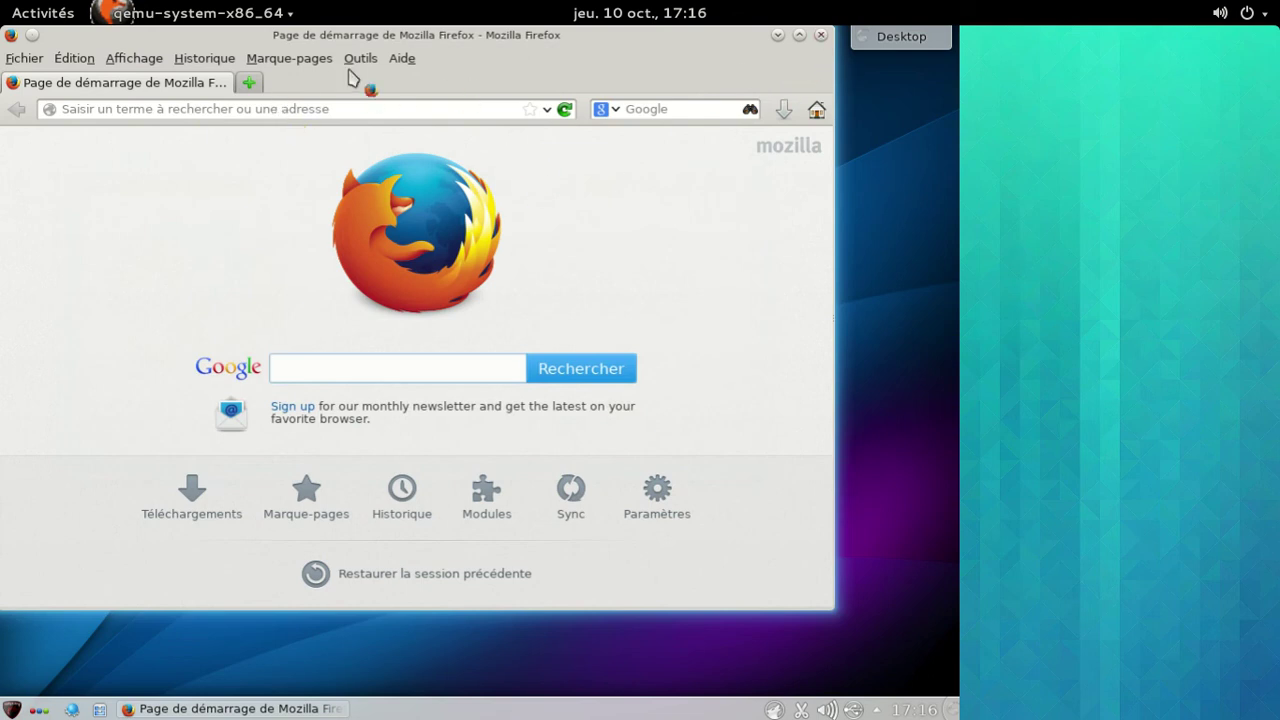
- Hide Firefox's menu bar and close the browser
{"action": "right_click", "coordinate": [499, 67]}
{"action": "left_click", "coordinate": [517, 80]}
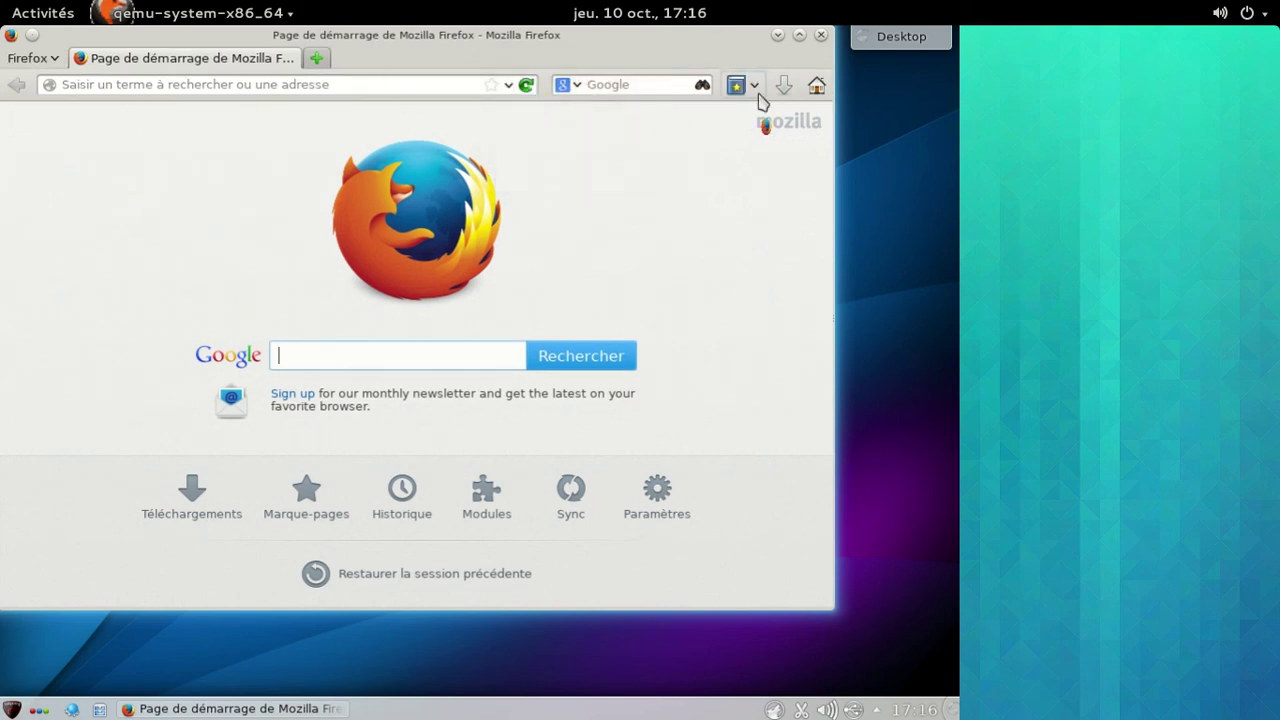
{"action": "left_click", "coordinate": [821, 36]}
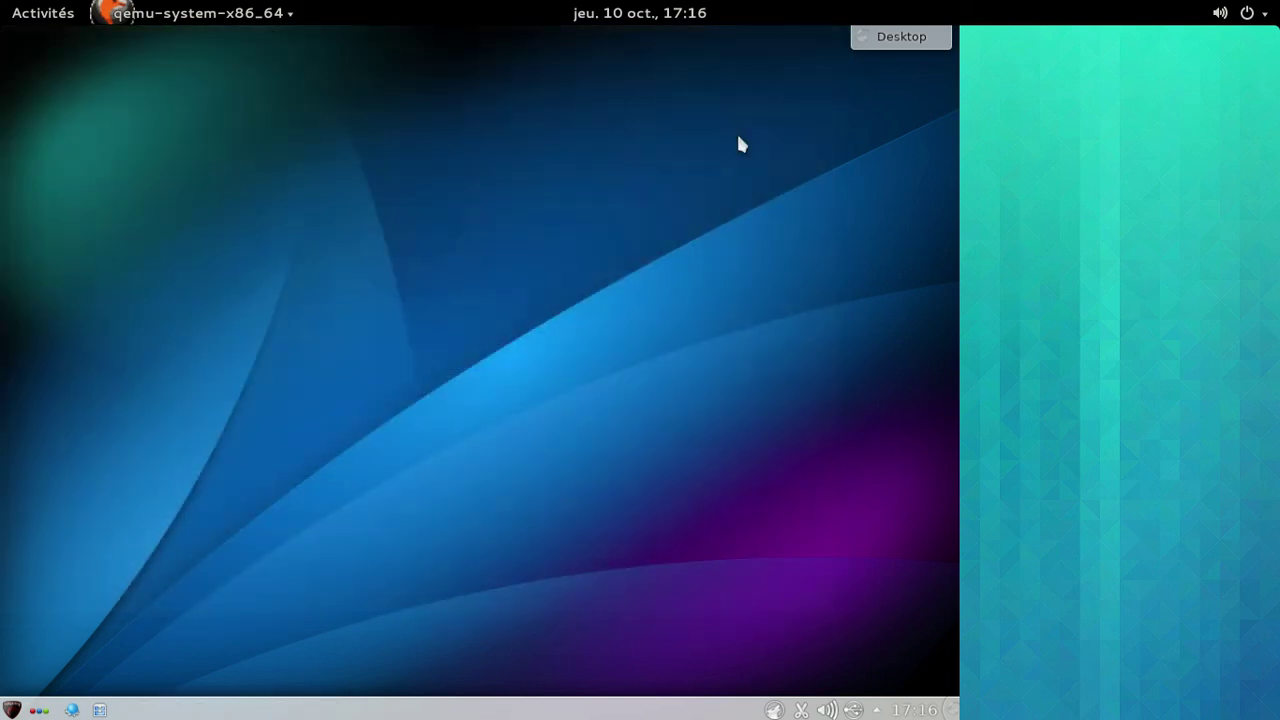
- Review the applications in the launcher's Recently Installed and Bureautique categories
{"action": "left_click", "coordinate": [12, 709]}
{"action": "left_click", "coordinate": [110, 670]}
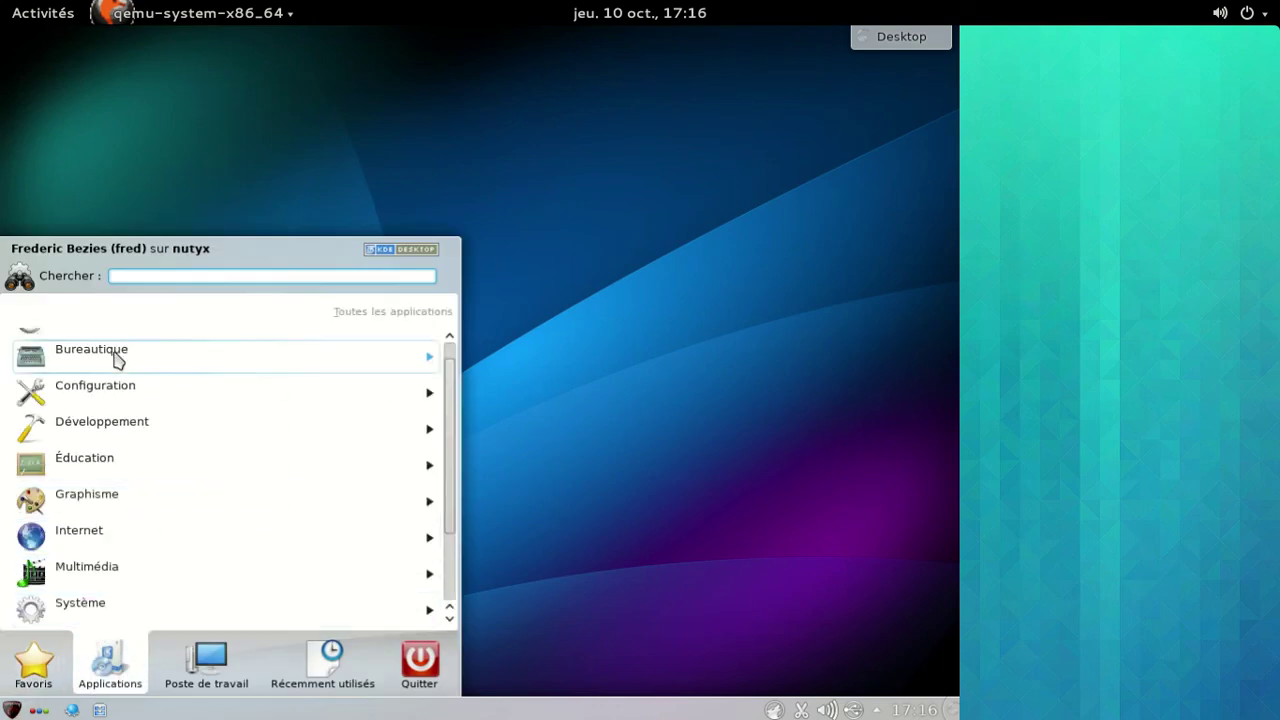
{"action": "scroll", "coordinate": [140, 352], "scroll_direction": "up", "scroll_amount": 1}
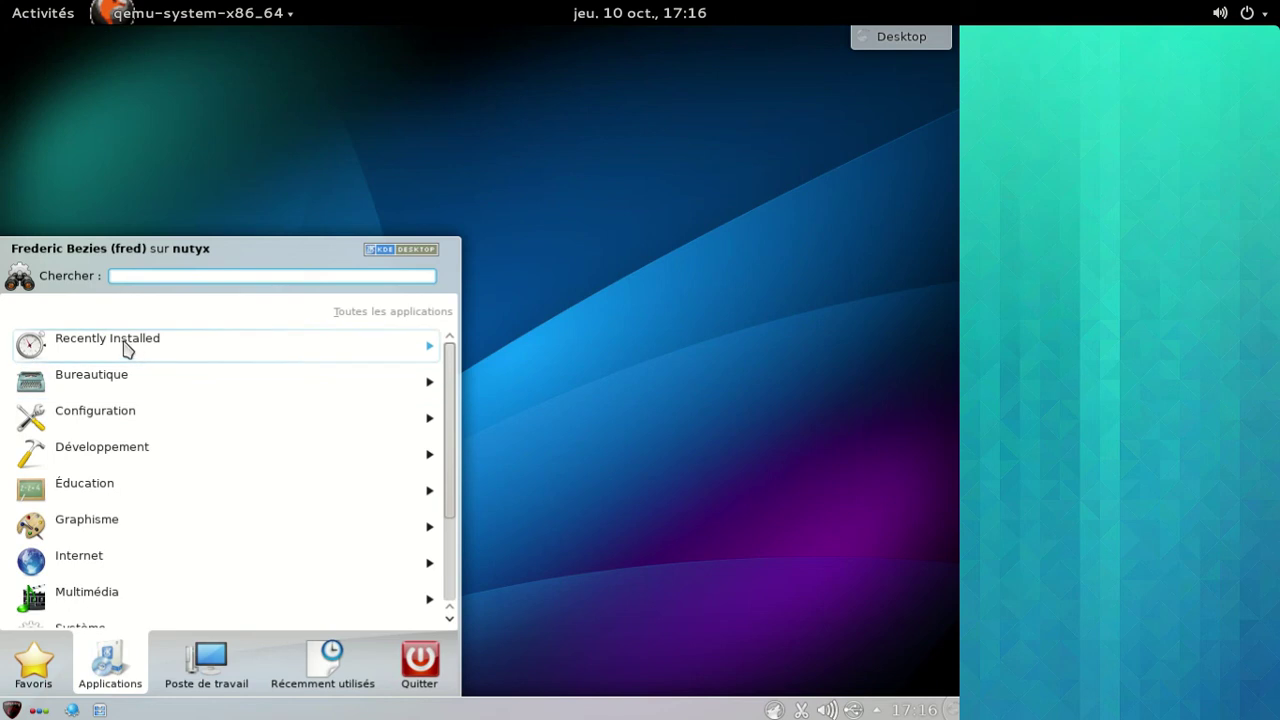
{"action": "left_click", "coordinate": [127, 347]}
{"action": "left_click", "coordinate": [292, 312]}
{"action": "left_click", "coordinate": [163, 384]}
{"action": "scroll", "coordinate": [163, 388], "scroll_direction": "down", "scroll_amount": 3}
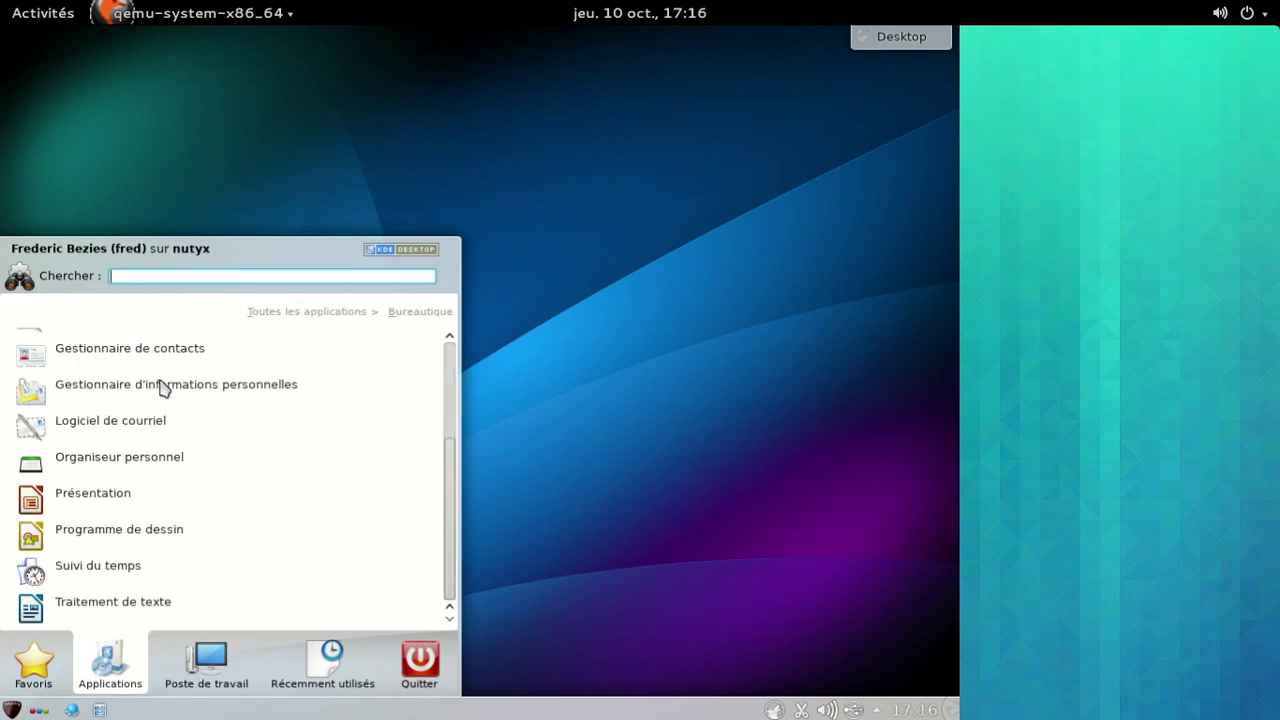
{"action": "scroll", "coordinate": [163, 388], "scroll_direction": "up", "scroll_amount": 1}
{"action": "left_click", "coordinate": [300, 314]}
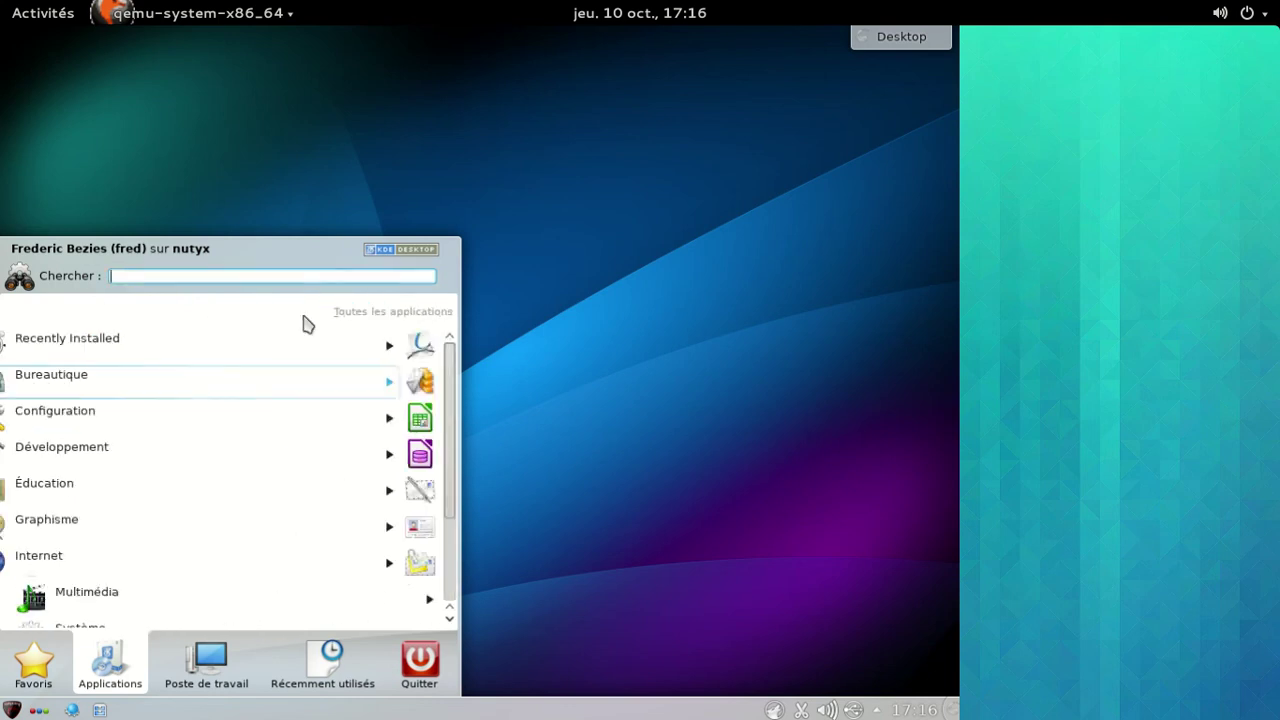
- Review the launcher's Développement and Graphisme categories, and search the launcher for gimp
{"action": "left_click", "coordinate": [124, 458]}
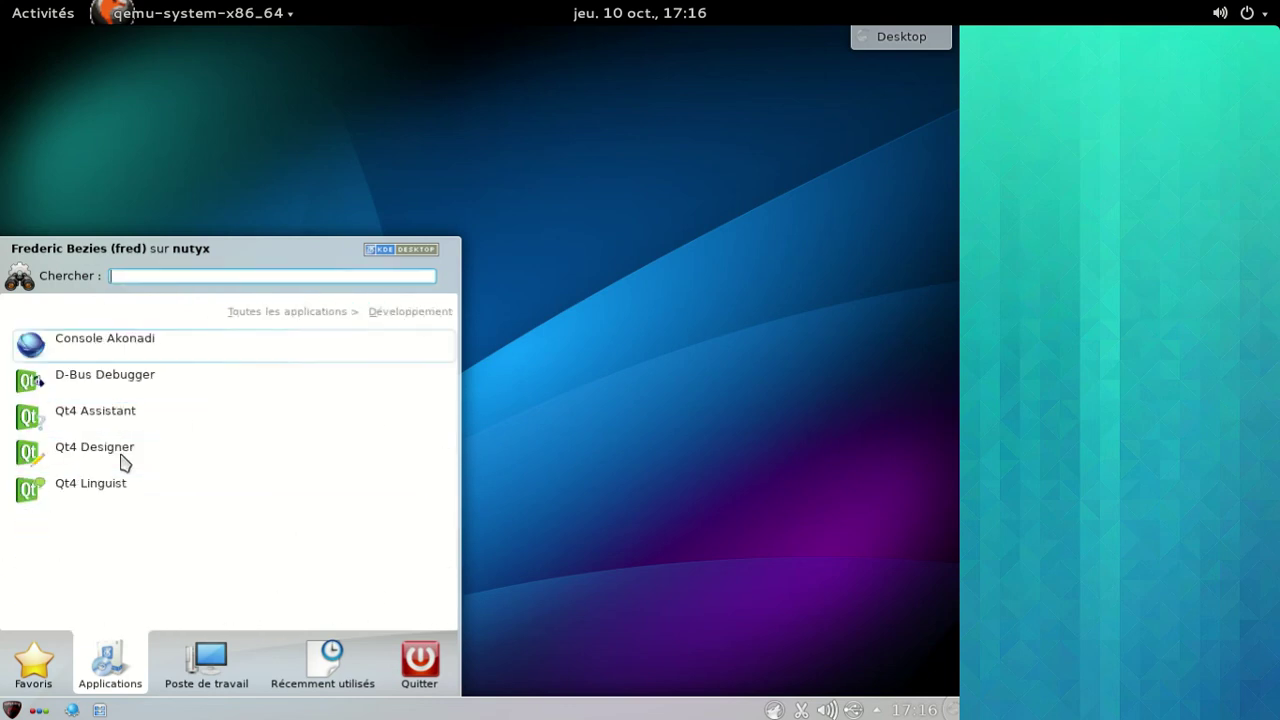
{"action": "left_click", "coordinate": [345, 314]}
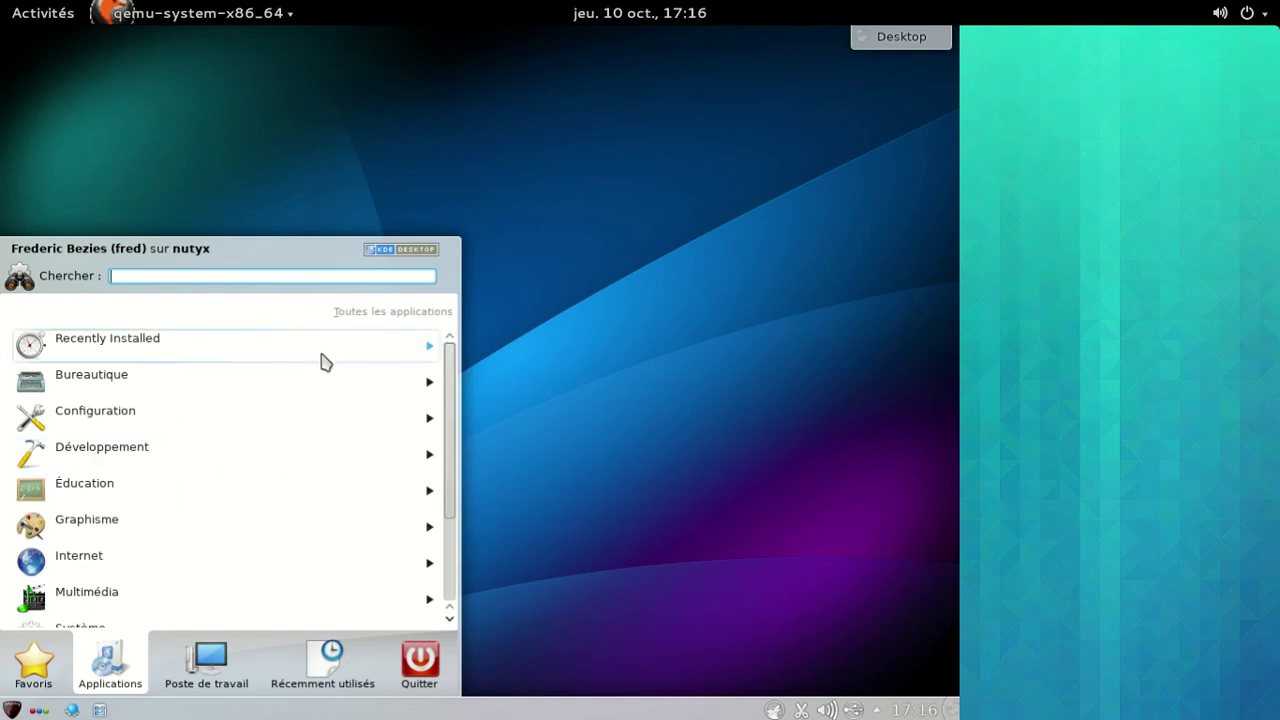
{"action": "left_click", "coordinate": [178, 517]}
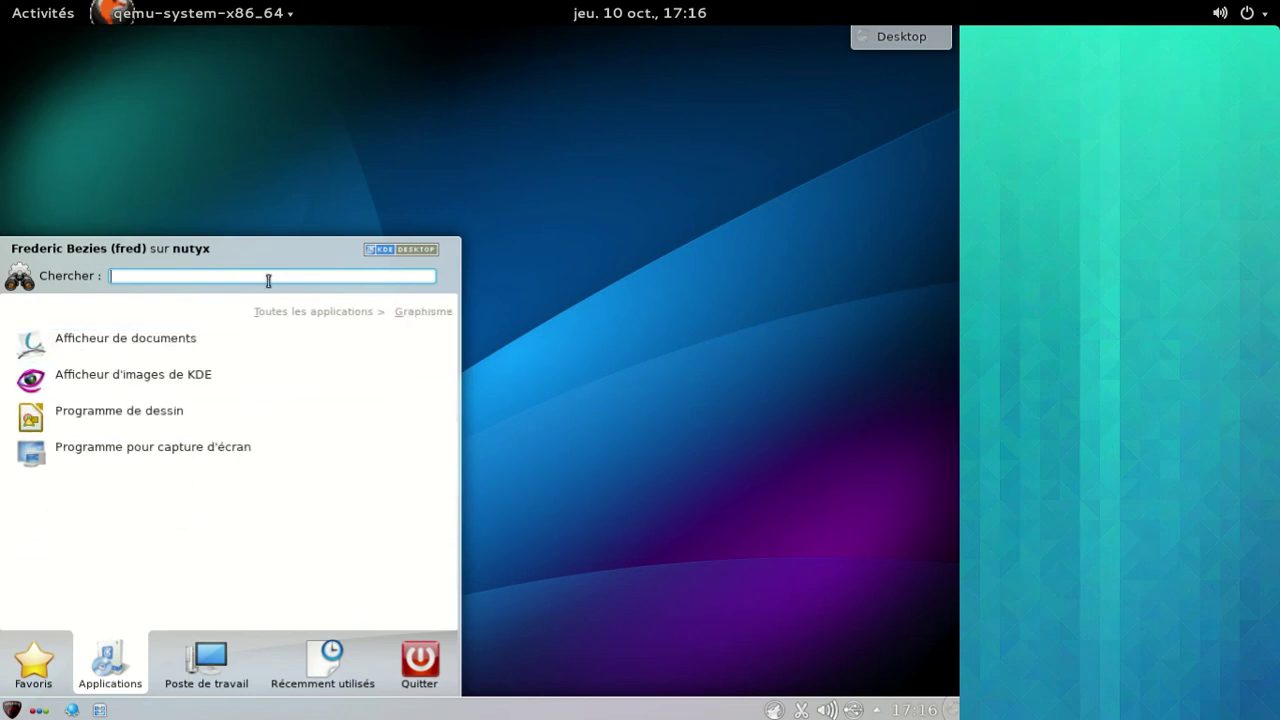
{"action": "type", "text": "gimp"}
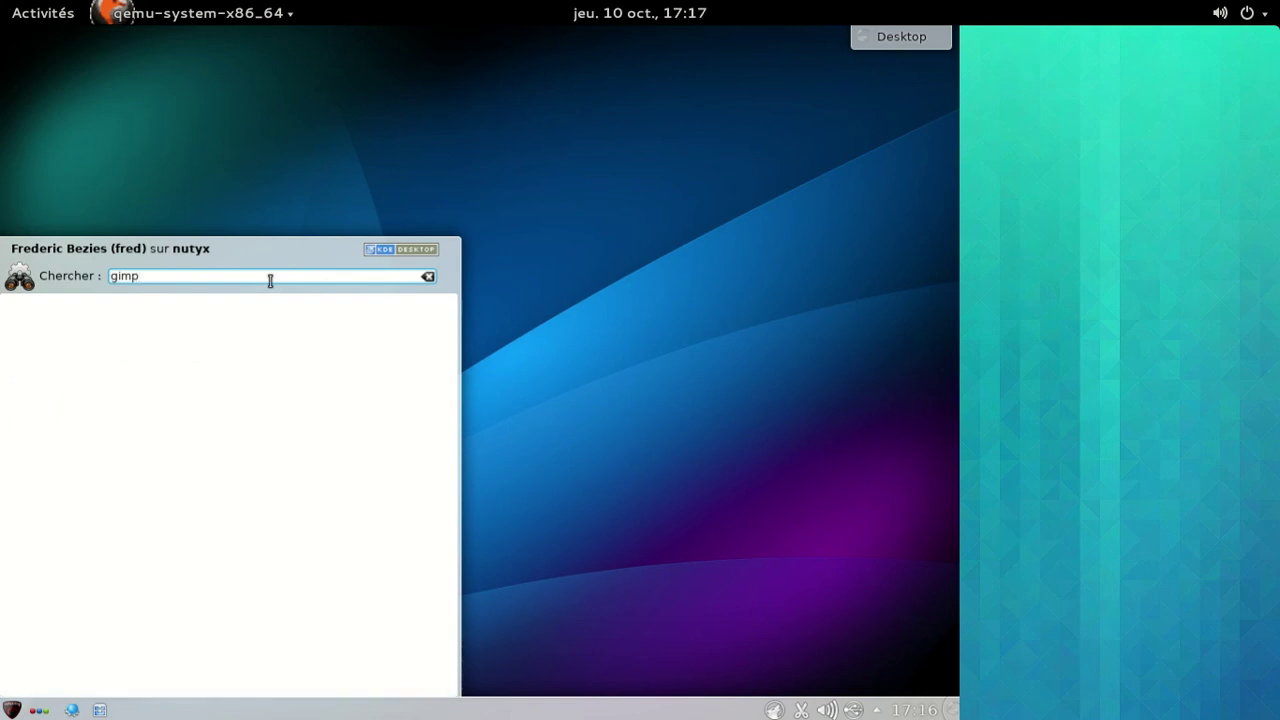
{"action": "type", "text": "G"}
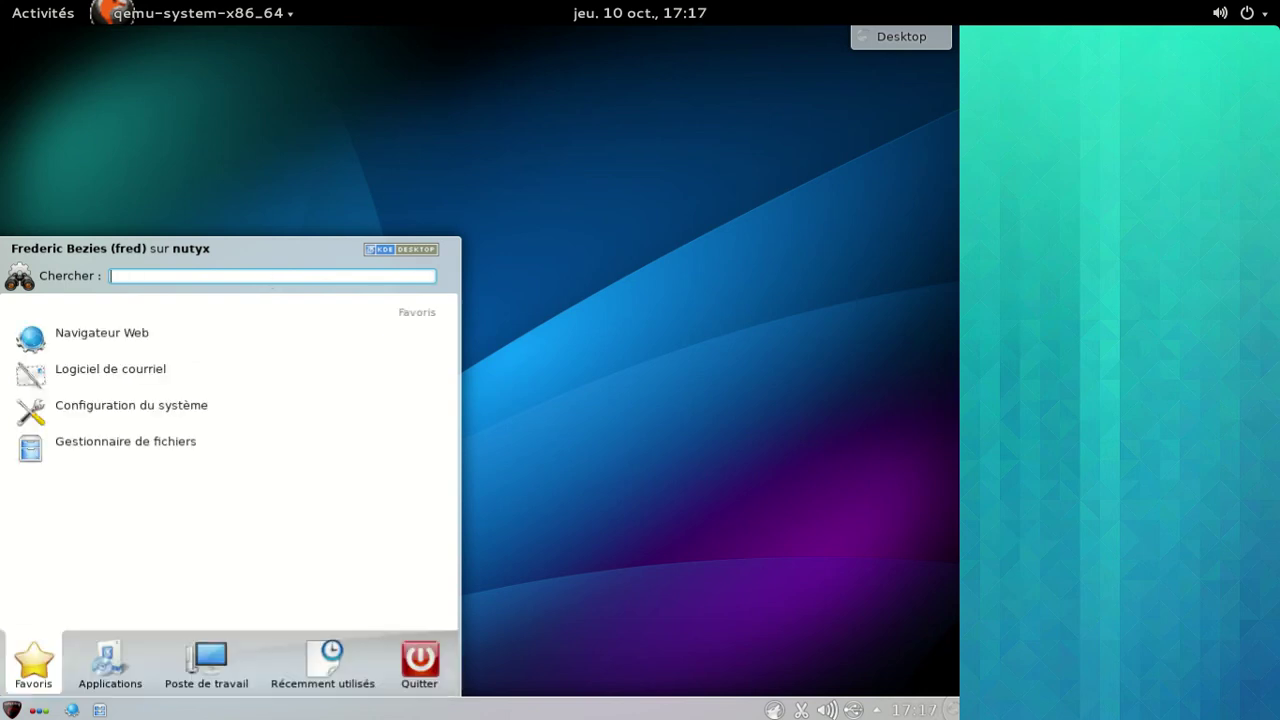
{"action": "key", "text": "Escape"}
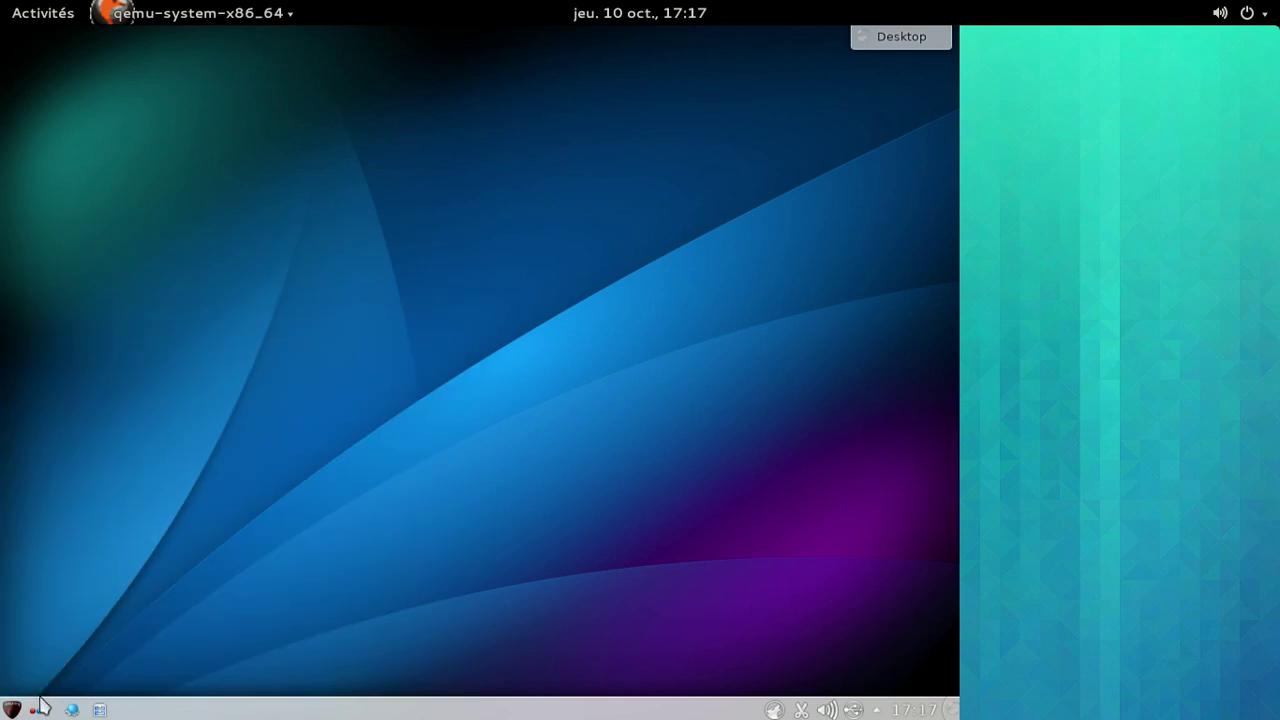
- Create a new activity from the Activité photos template and dismiss its application launch dialog without running anything
{"action": "left_click", "coordinate": [38, 710]}
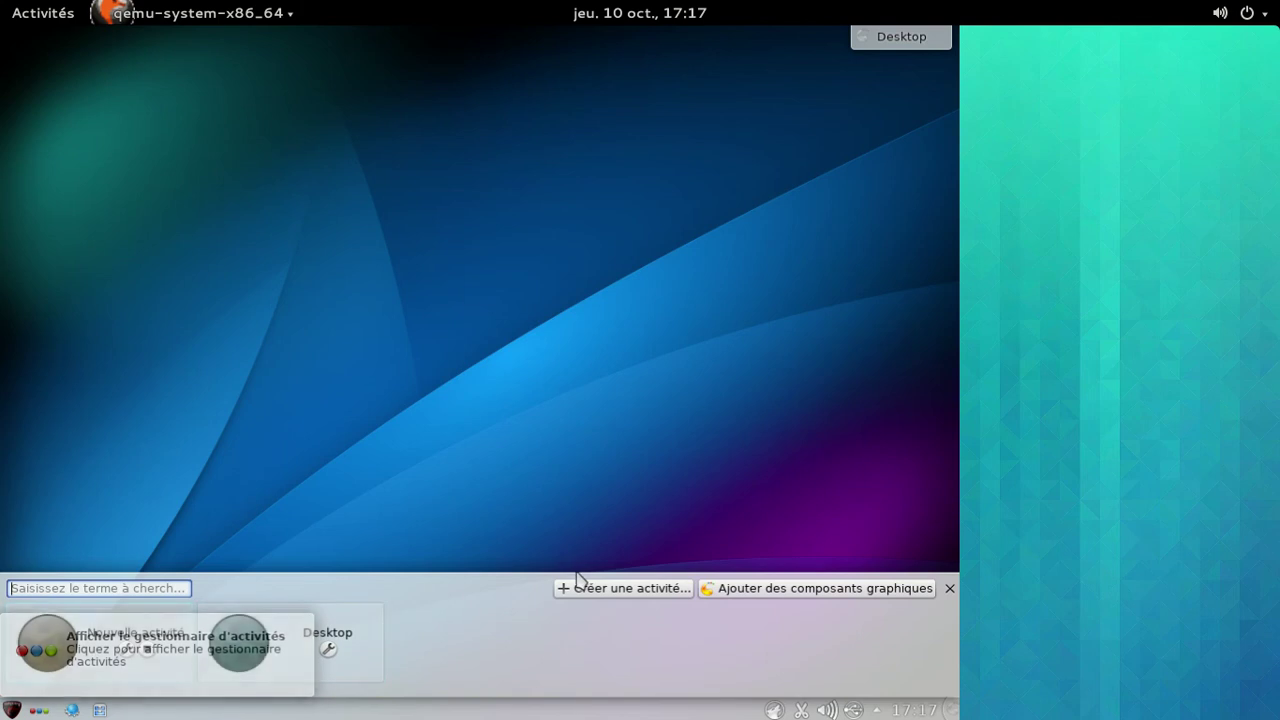
{"action": "left_click", "coordinate": [600, 588]}
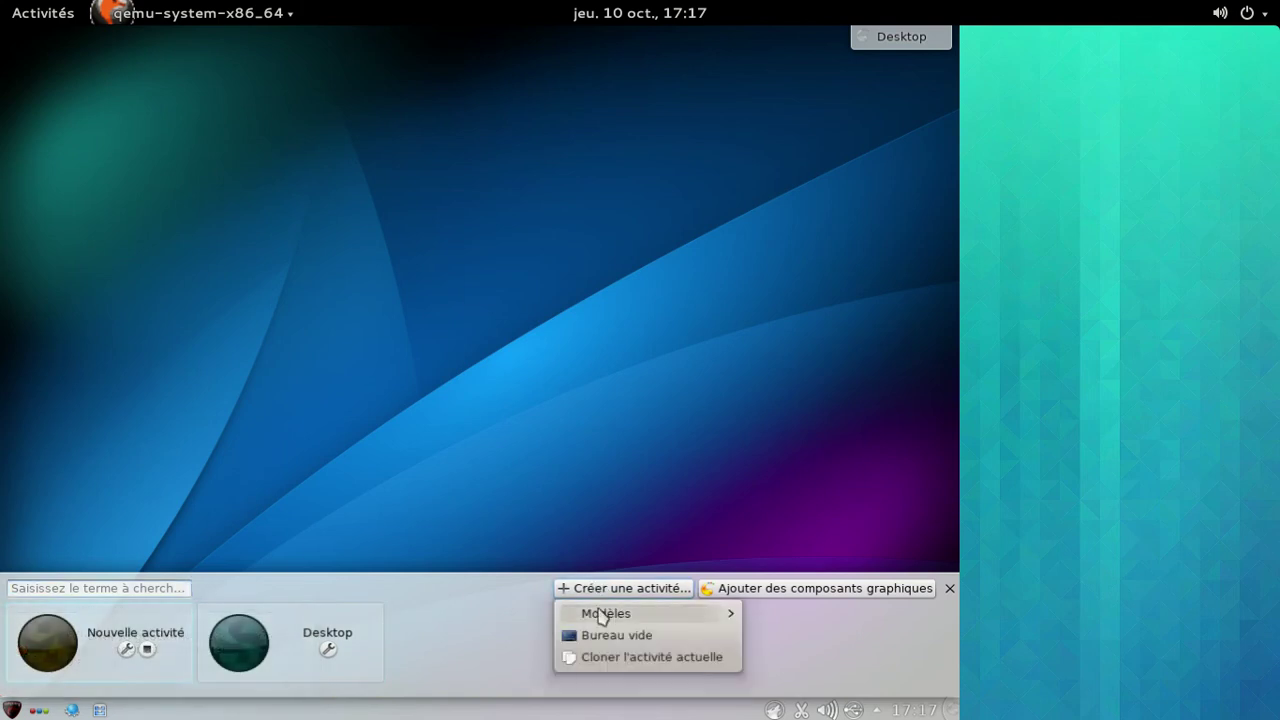
{"action": "mouse_move", "coordinate": [603, 610]}
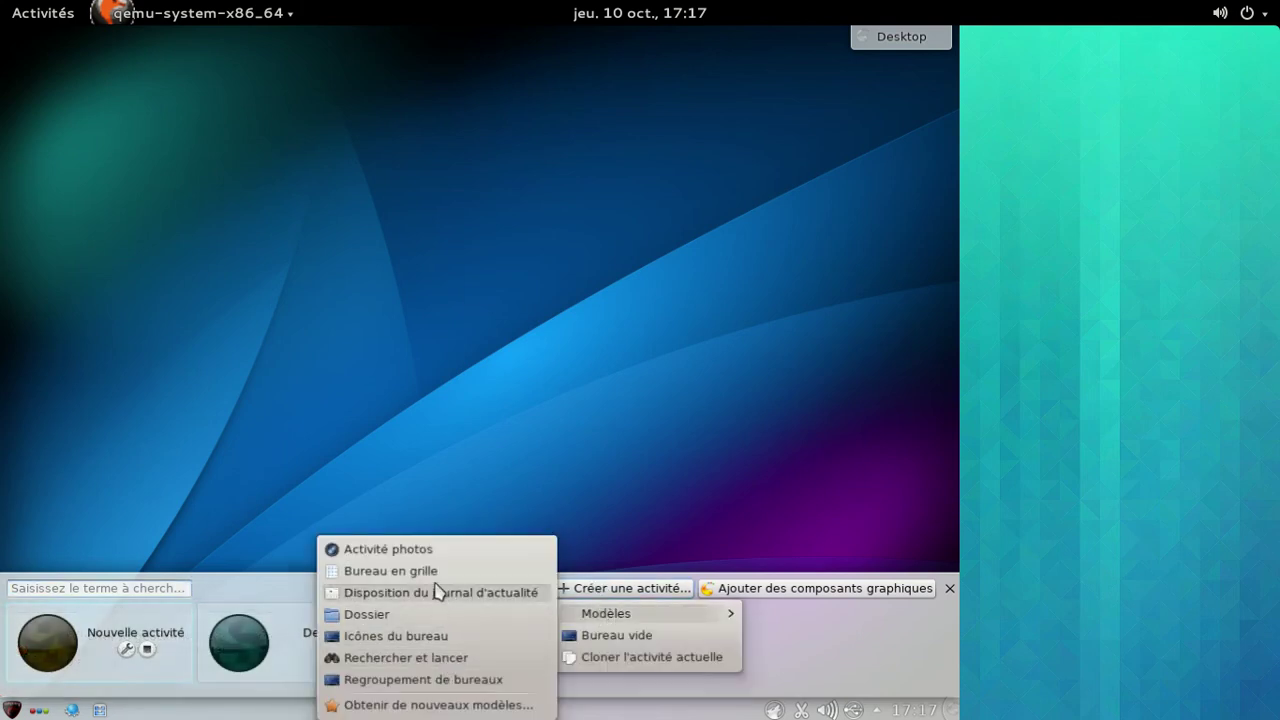
{"action": "left_click", "coordinate": [425, 552]}
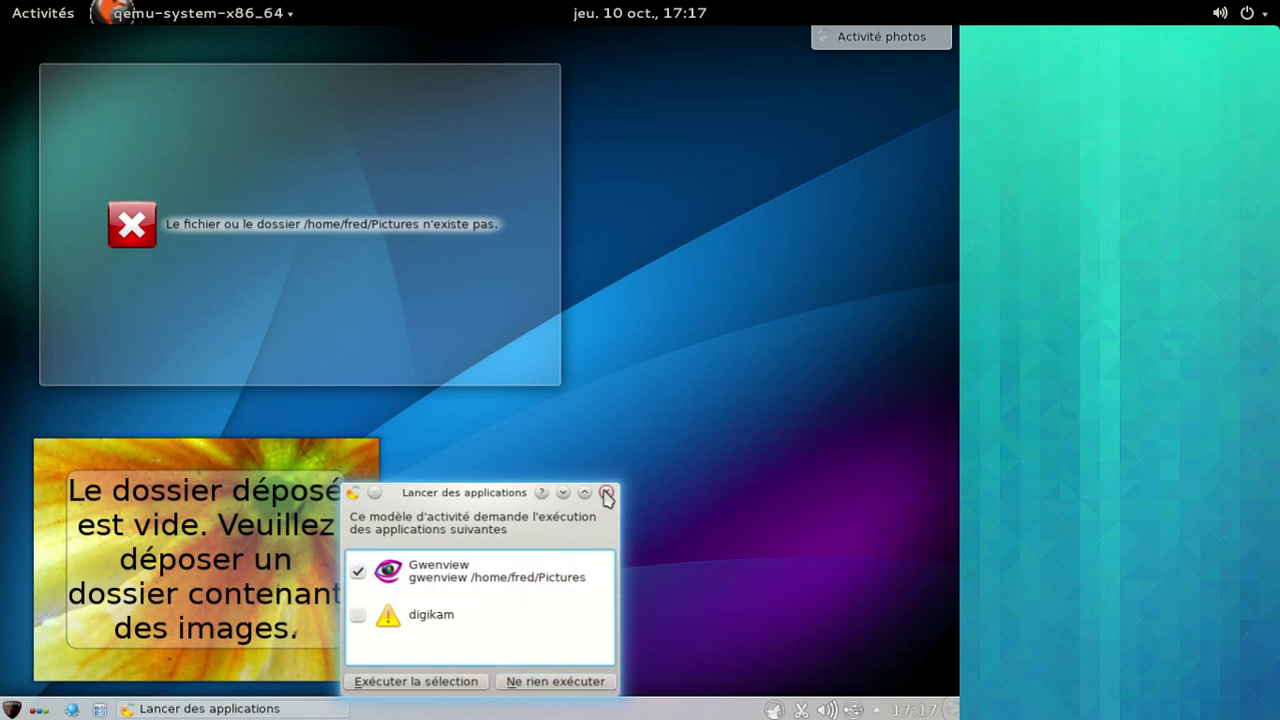
{"action": "left_click", "coordinate": [607, 493]}
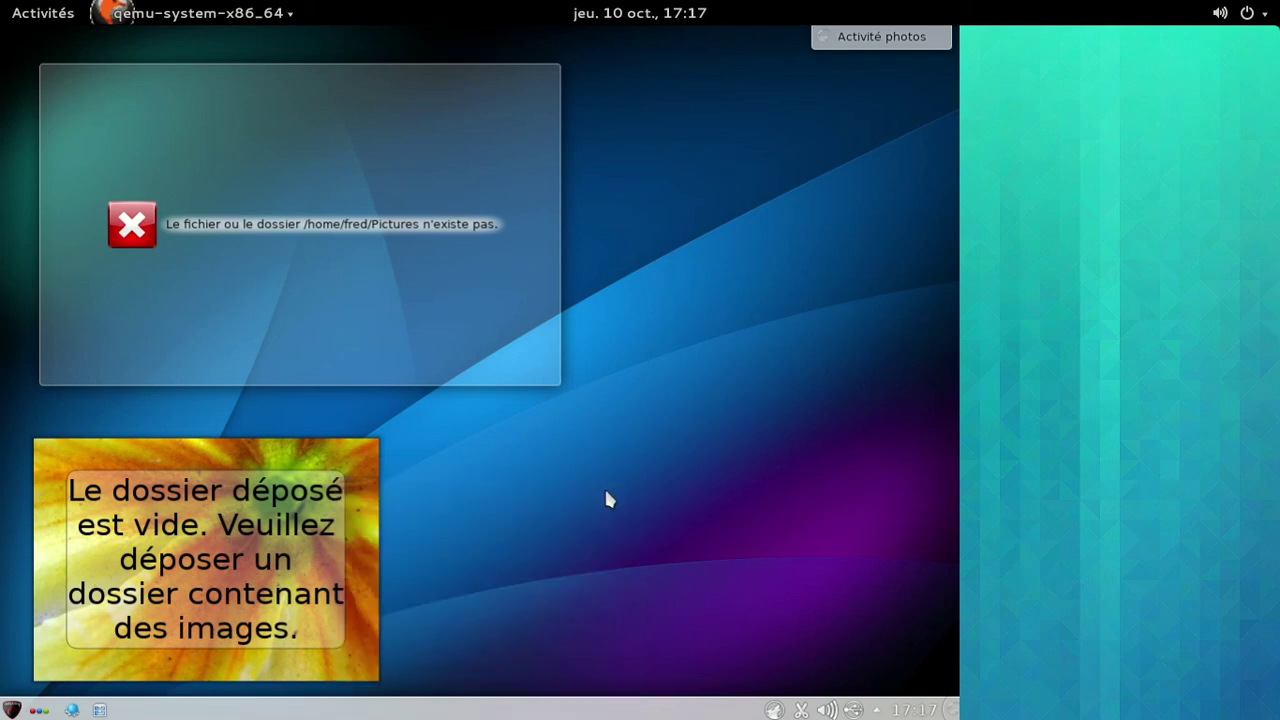
- Find and launch Konsole from the launcher, close its profile manager and move the terminal window nearer the desktop's centre
{"action": "left_click", "coordinate": [12, 710]}
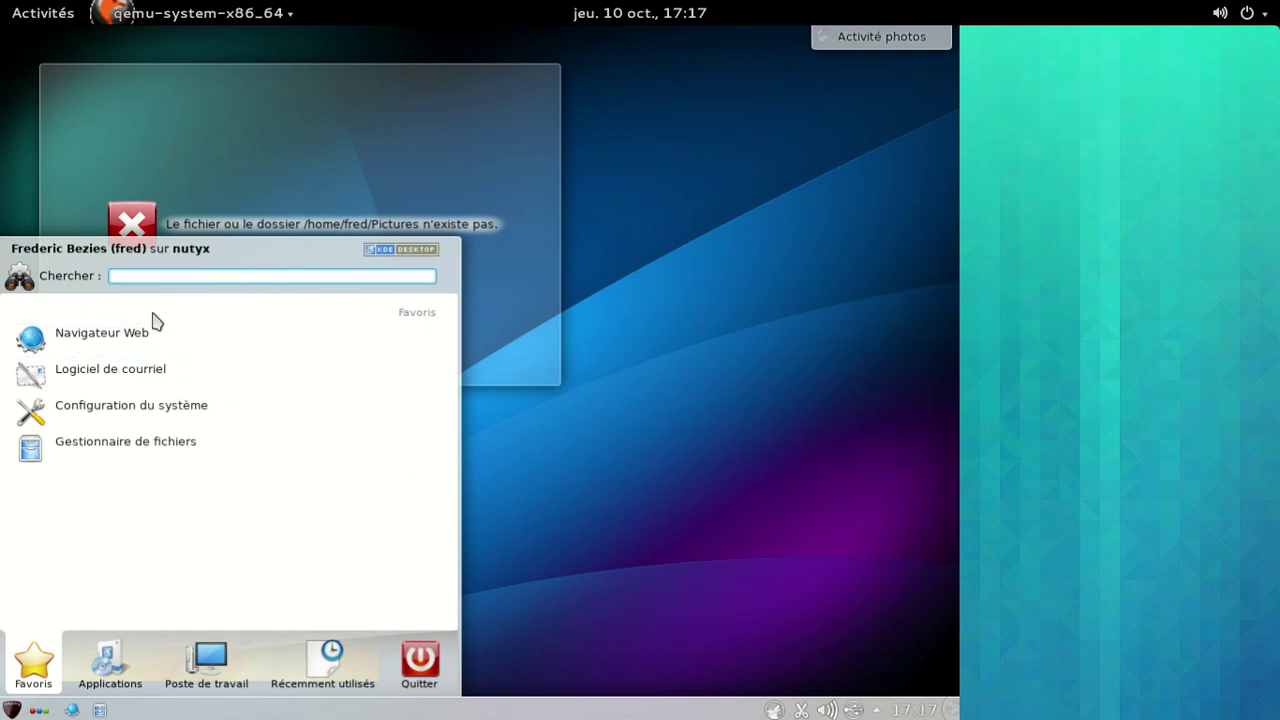
{"action": "type", "text": "konsole"}
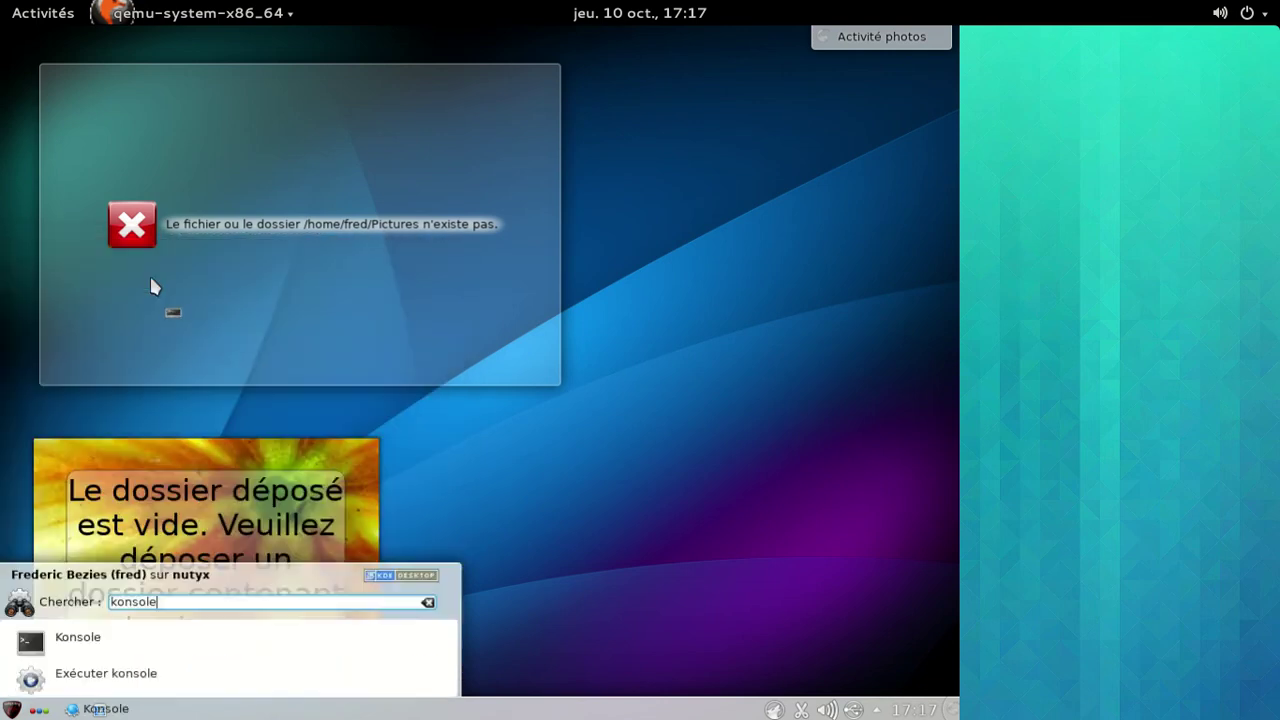
{"action": "key", "text": "Return"}
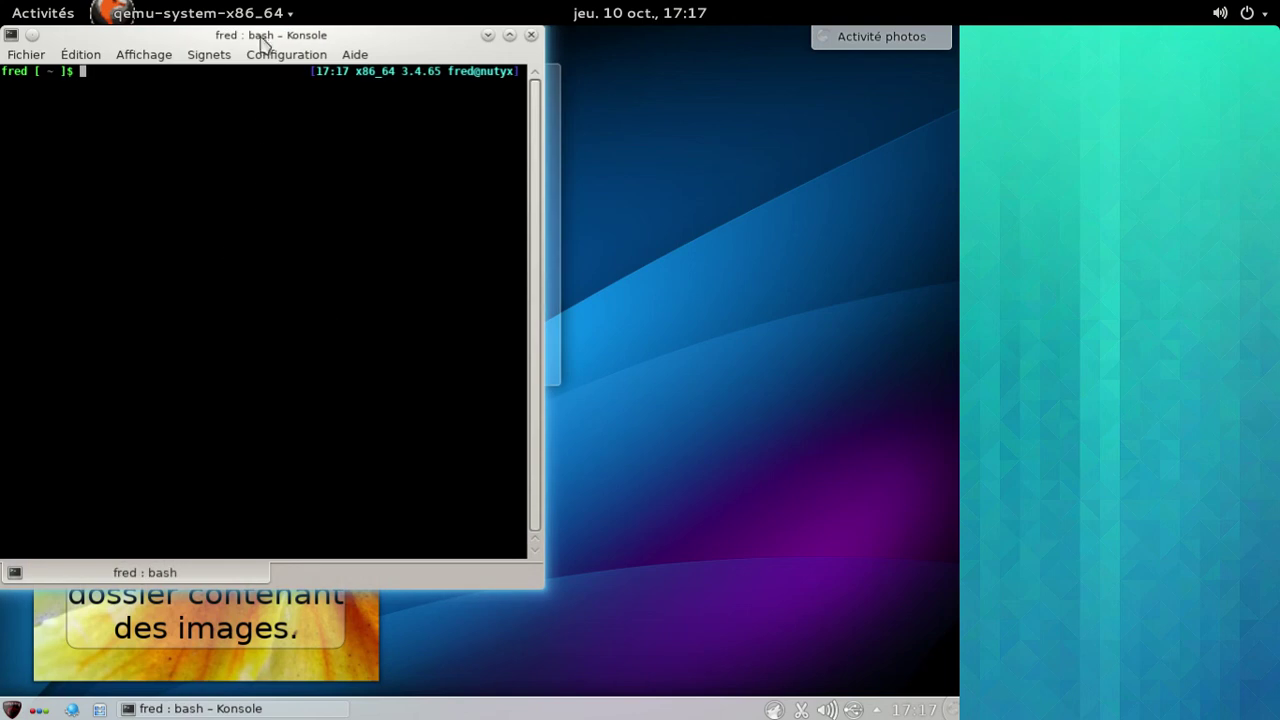
{"action": "left_click", "coordinate": [286, 54]}
{"action": "left_click", "coordinate": [535, 125]}
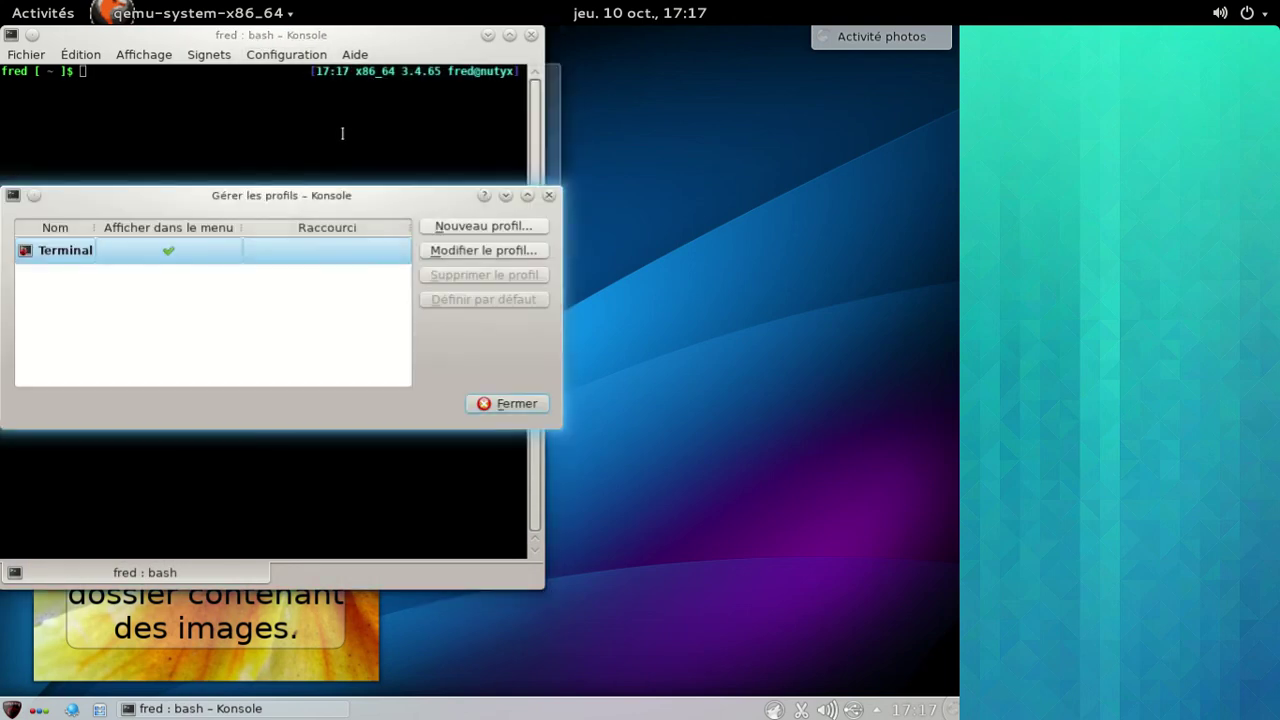
{"action": "left_click", "coordinate": [530, 405]}
{"action": "left_click_drag", "start_coordinate": [398, 38], "coordinate": [641, 108]}
- Switch to root in the terminal with su and the root password, and install digiKam with "get digikam"
{"action": "type", "text": "su"}
{"action": "key", "text": "Return"}
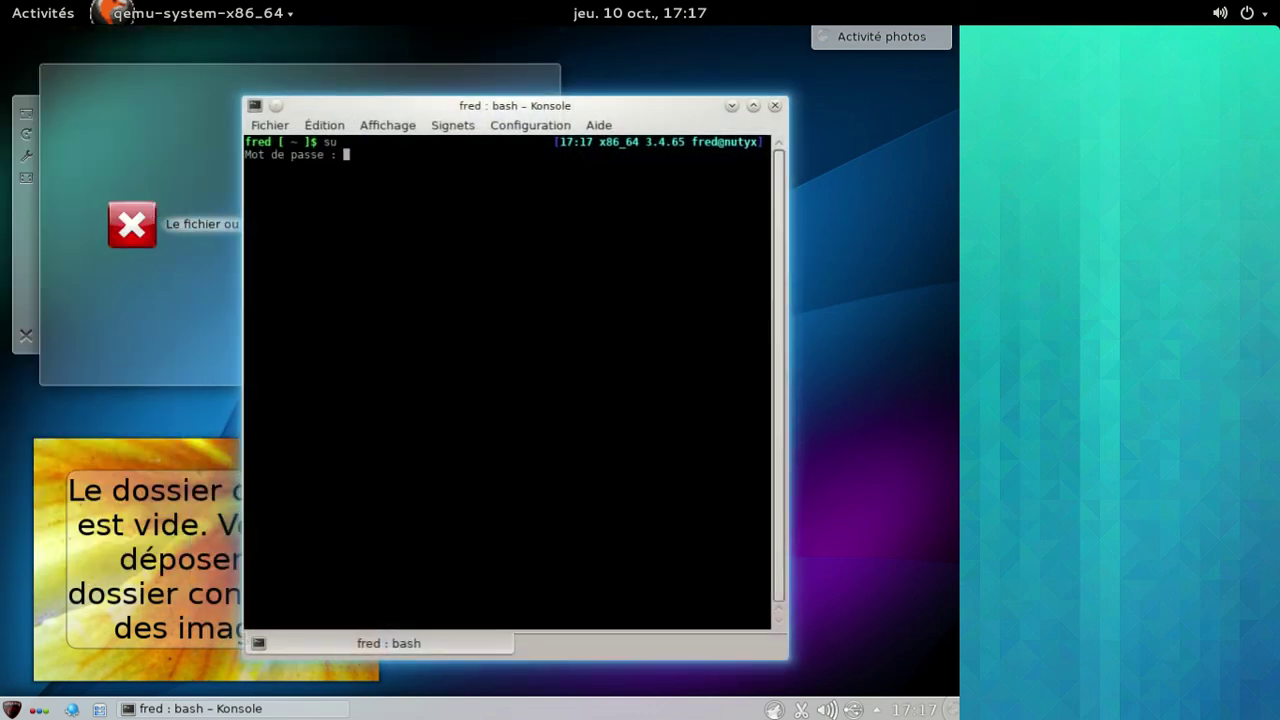
{"action": "key", "text": "Return"}
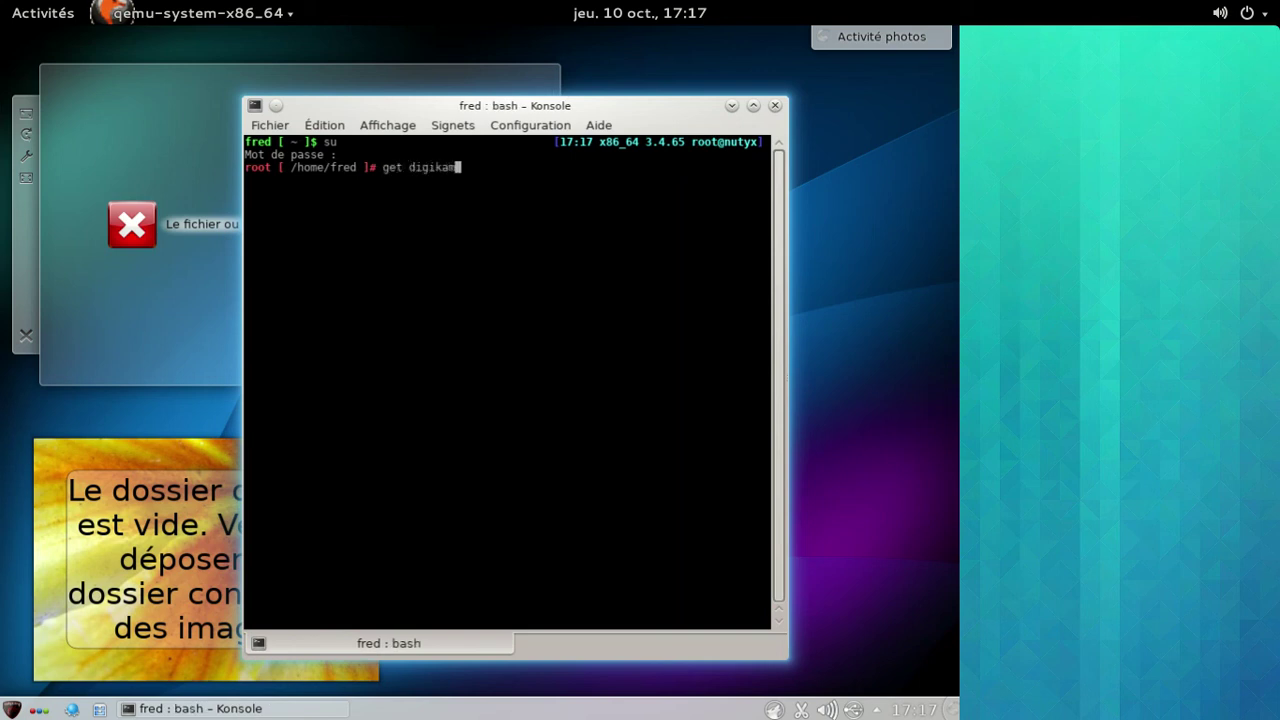
{"action": "type", "text": "get digikam"}
{"action": "key", "text": "Return"}
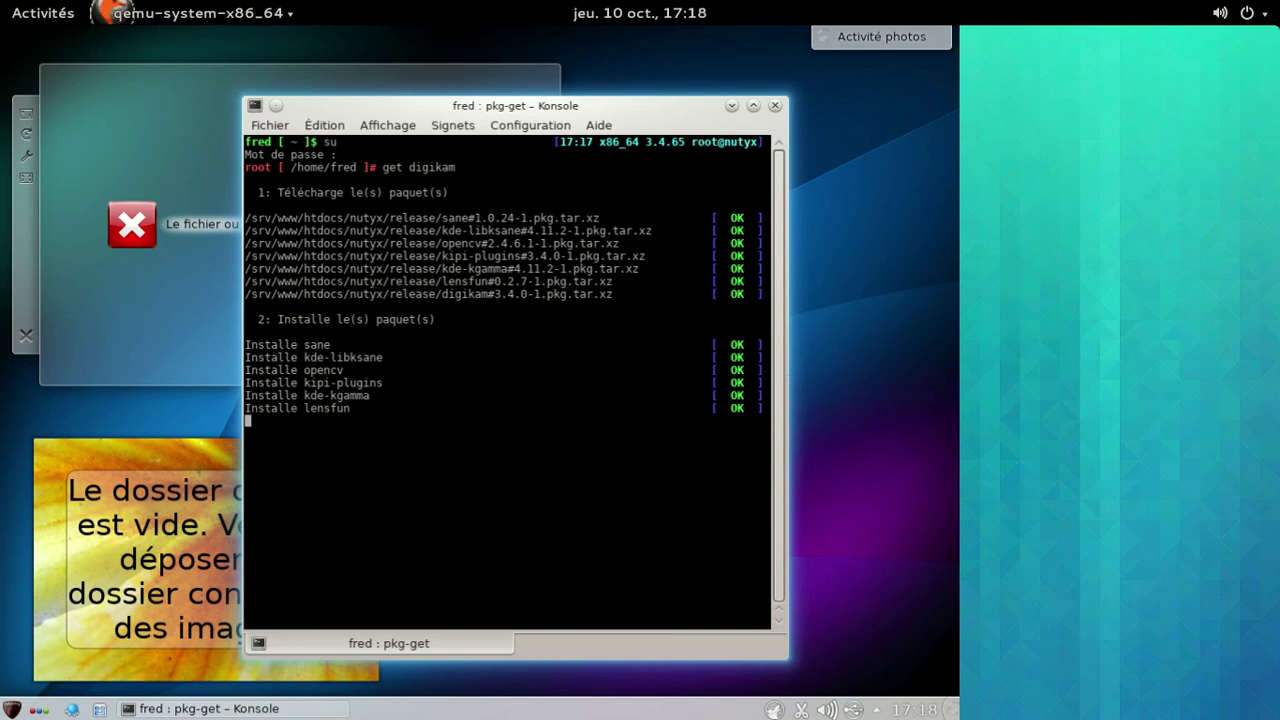
- Exit the root session and close Konsole
{"action": "type", "text": "exit"}
{"action": "key", "text": "Return"}
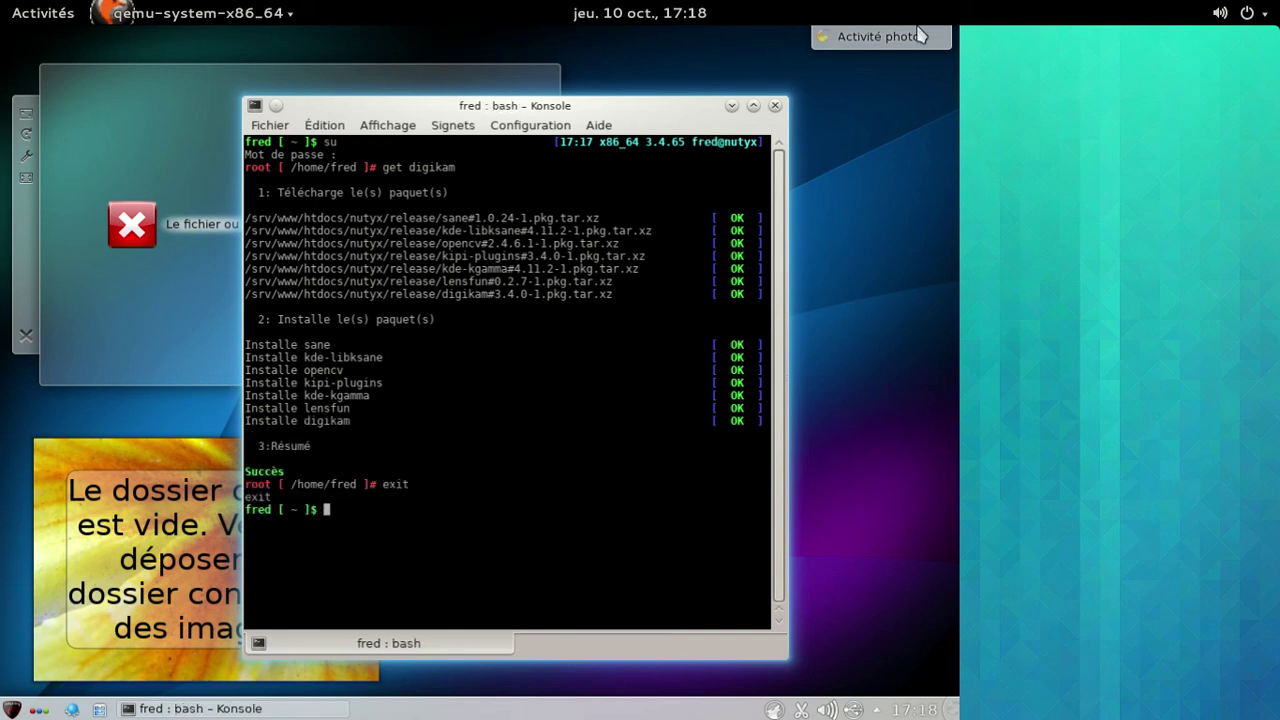
{"action": "left_click", "coordinate": [775, 105]}
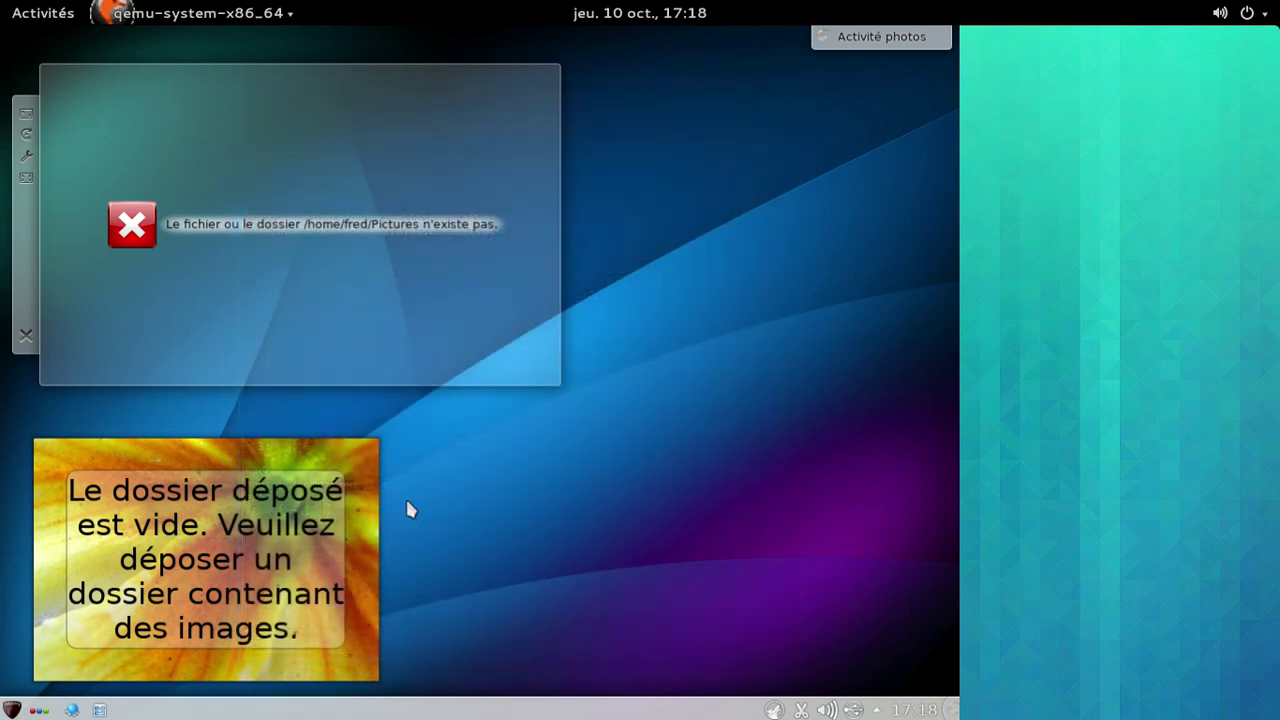
- Switch from Activité photos to the Desktop activity, go back to the photo activity, and return to Desktop
{"action": "left_click", "coordinate": [40, 710]}
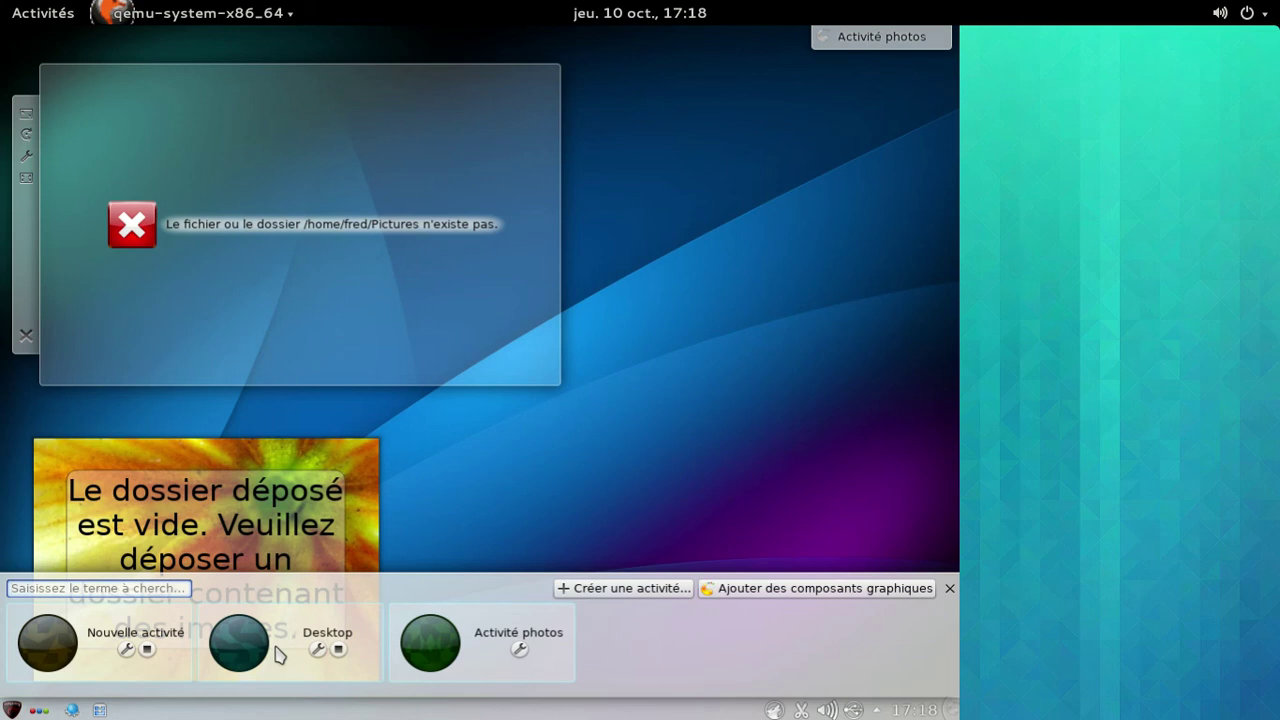
{"action": "left_click", "coordinate": [239, 643]}
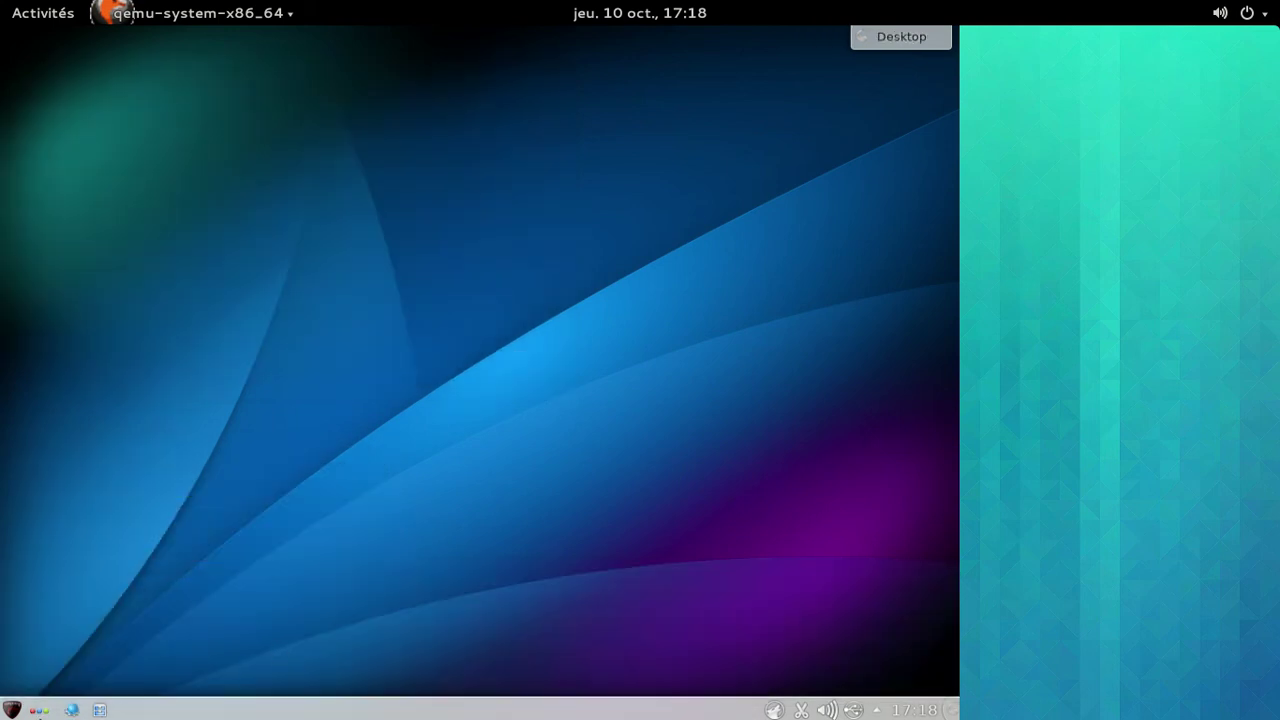
{"action": "left_click", "coordinate": [40, 710]}
{"action": "left_click", "coordinate": [477, 653]}
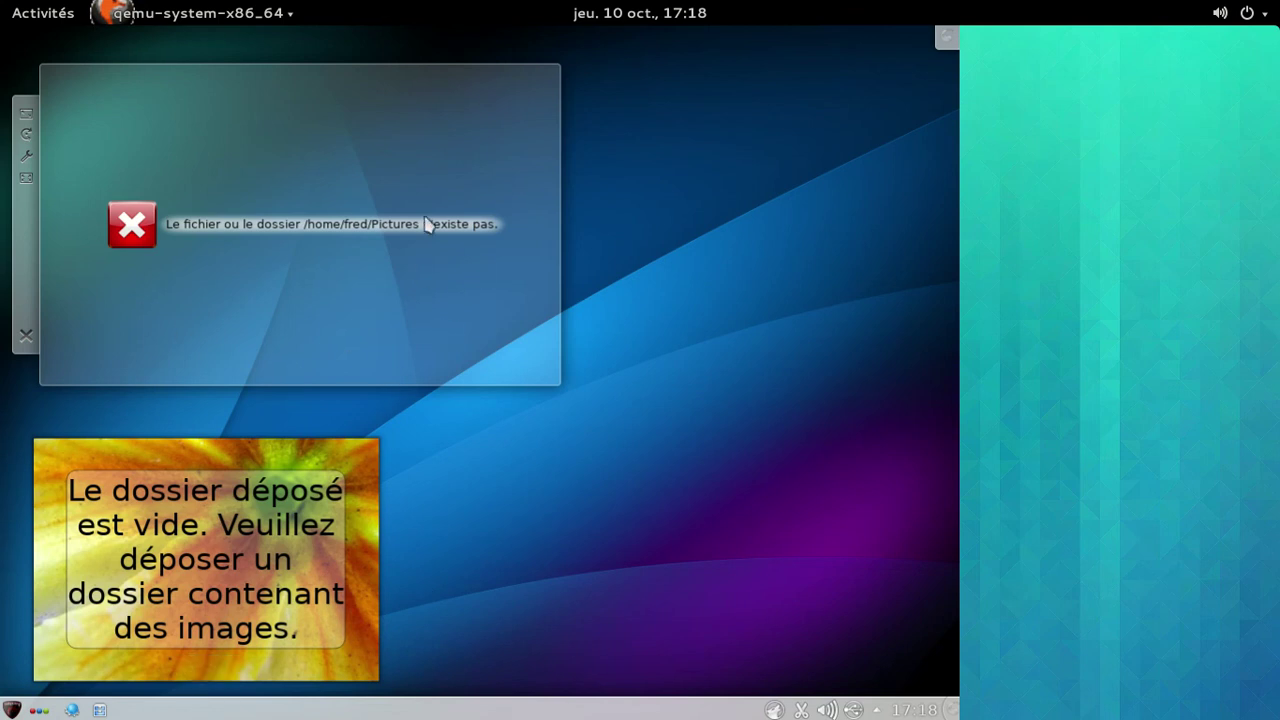
{"action": "mouse_move", "coordinate": [92, 684]}
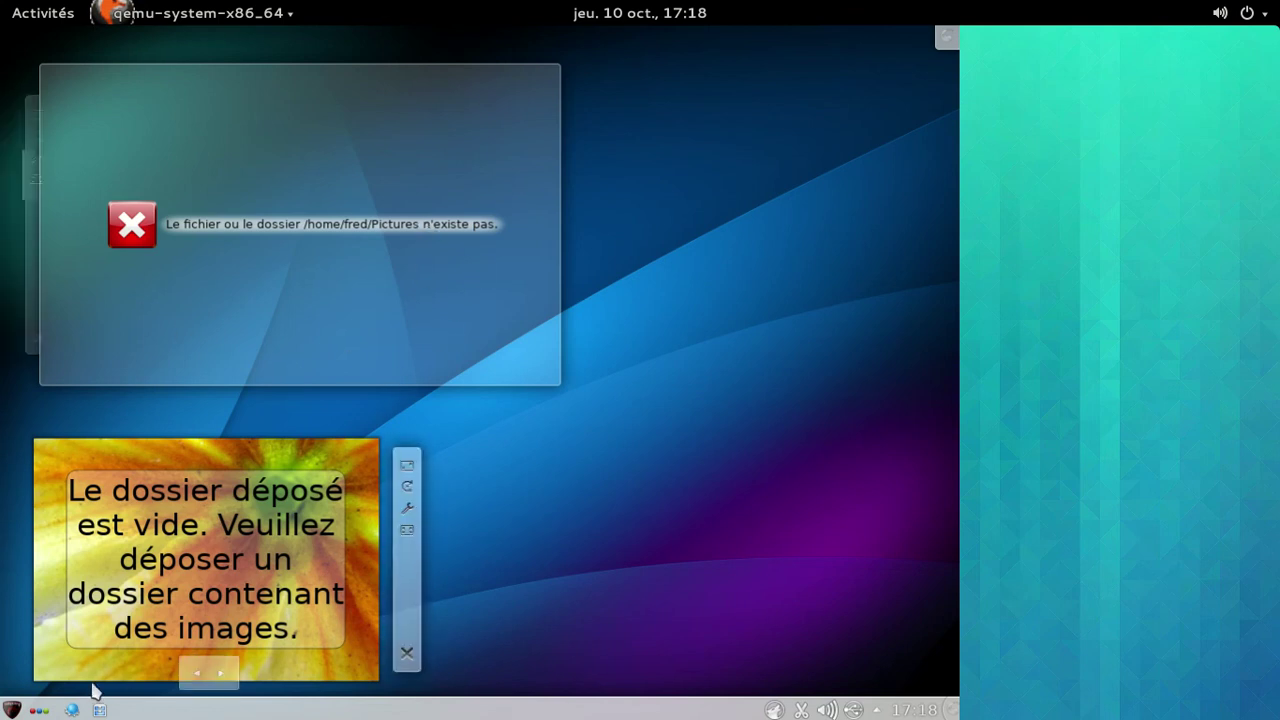
{"action": "left_click", "coordinate": [12, 710]}
{"action": "left_click", "coordinate": [12, 710]}
{"action": "left_click", "coordinate": [40, 710]}
{"action": "left_click", "coordinate": [262, 658]}
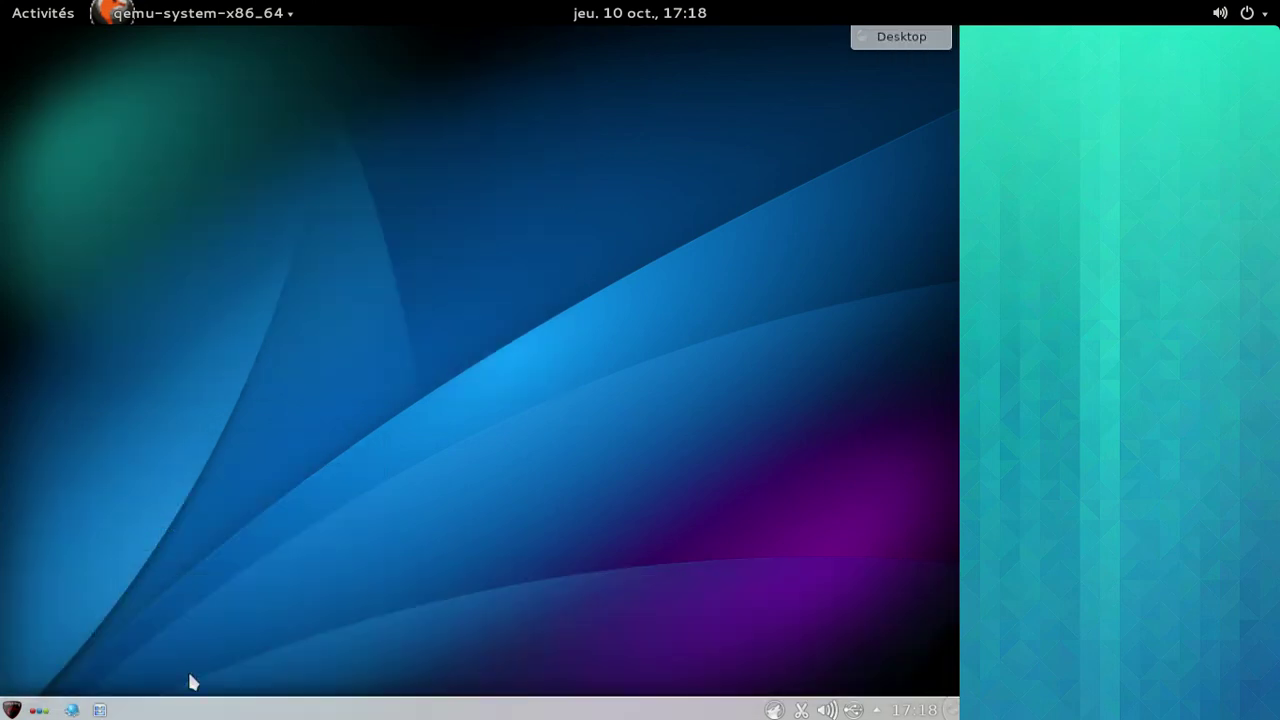
- Examine the full list of applications in the launcher's Graphisme category
{"action": "left_click", "coordinate": [12, 710]}
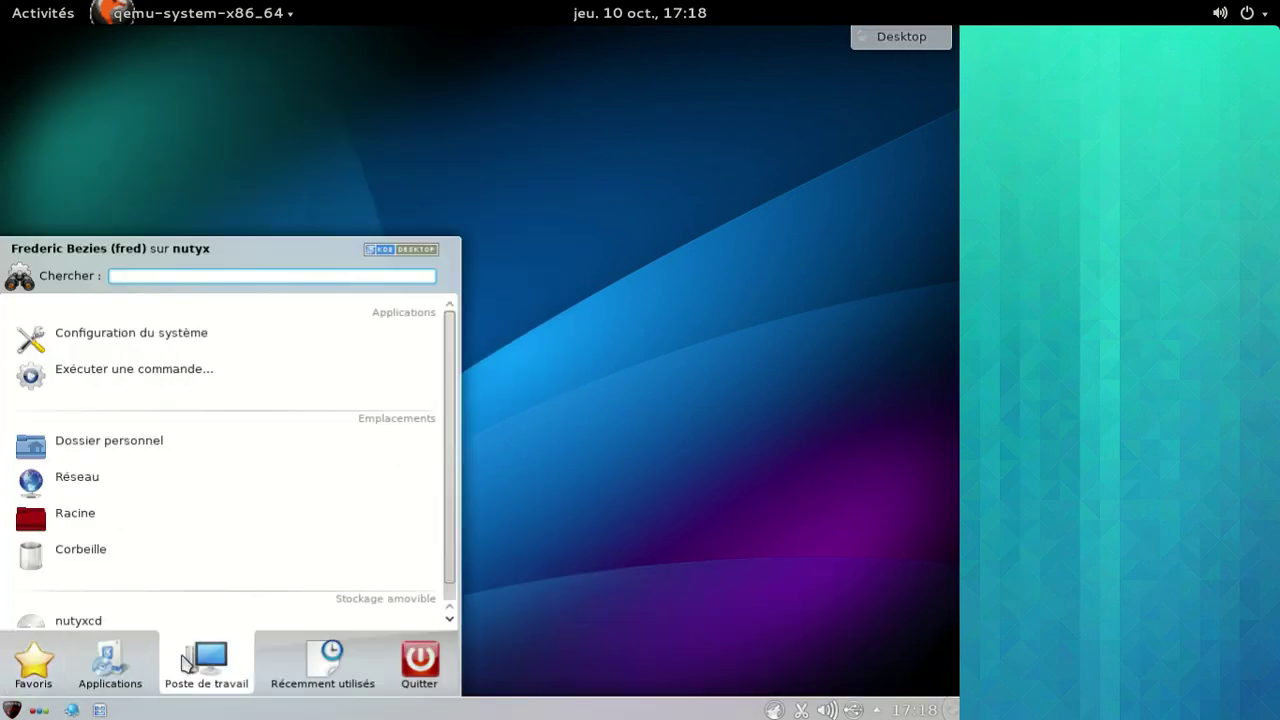
{"action": "left_click", "coordinate": [108, 660]}
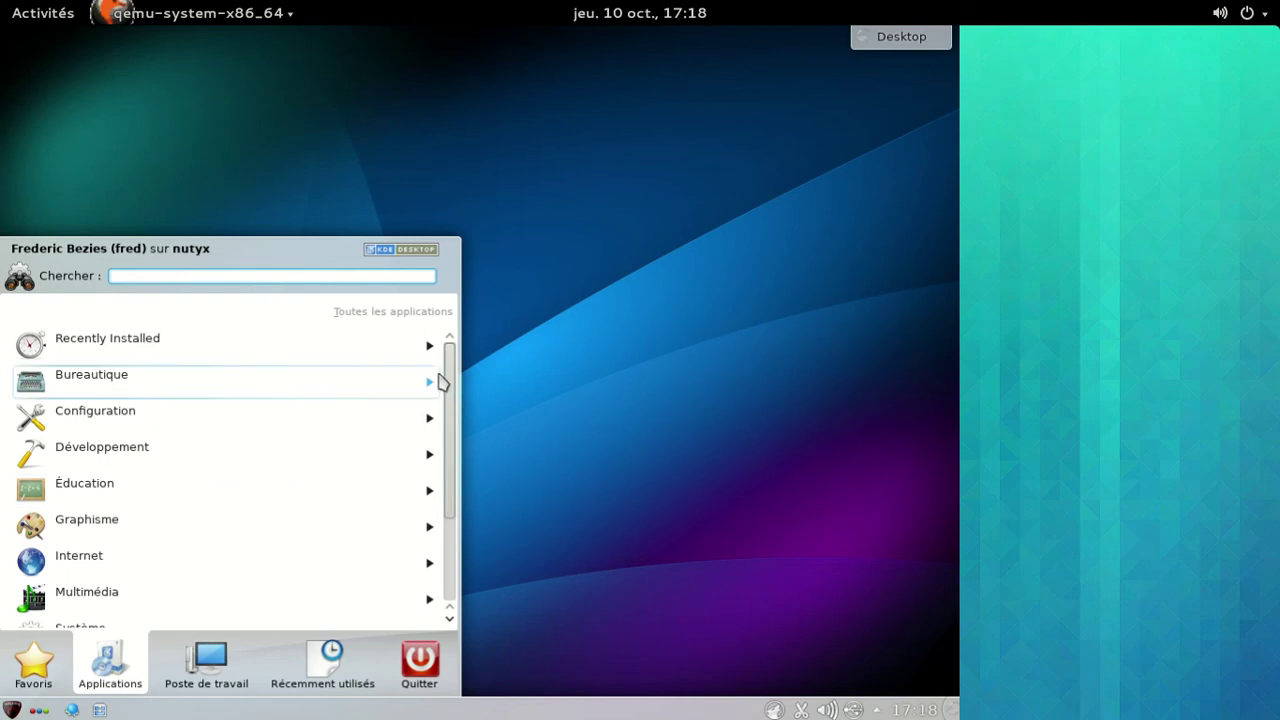
{"action": "left_click", "coordinate": [197, 526]}
{"action": "scroll", "coordinate": [274, 434], "scroll_direction": "down", "scroll_amount": 2}
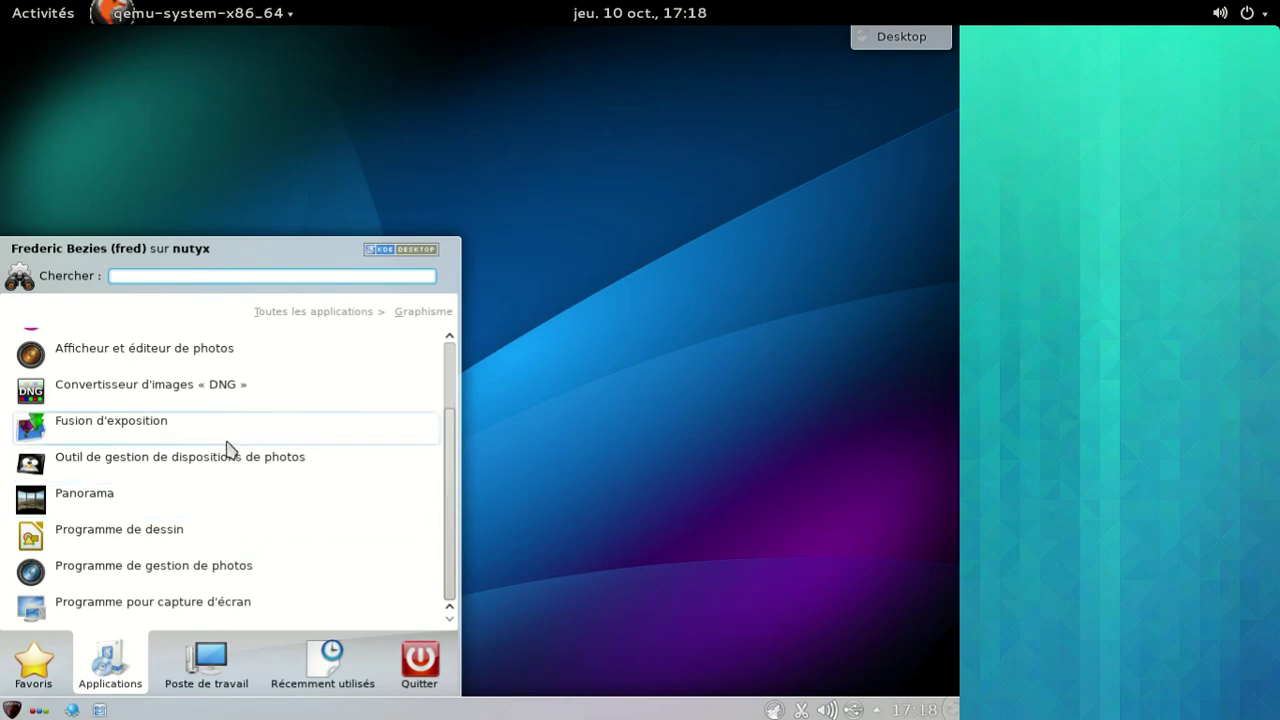
{"action": "scroll", "coordinate": [226, 337], "scroll_direction": "up", "scroll_amount": 1}
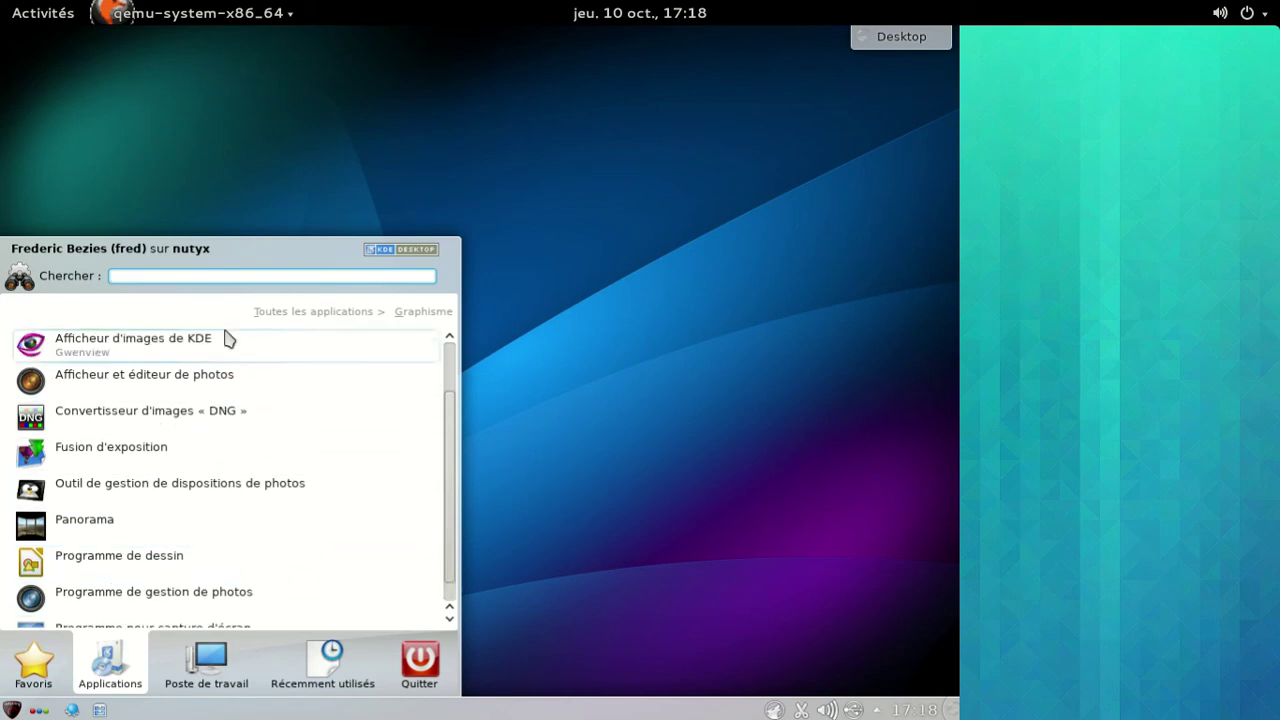
{"action": "scroll", "coordinate": [250, 580], "scroll_direction": "down", "scroll_amount": 1}
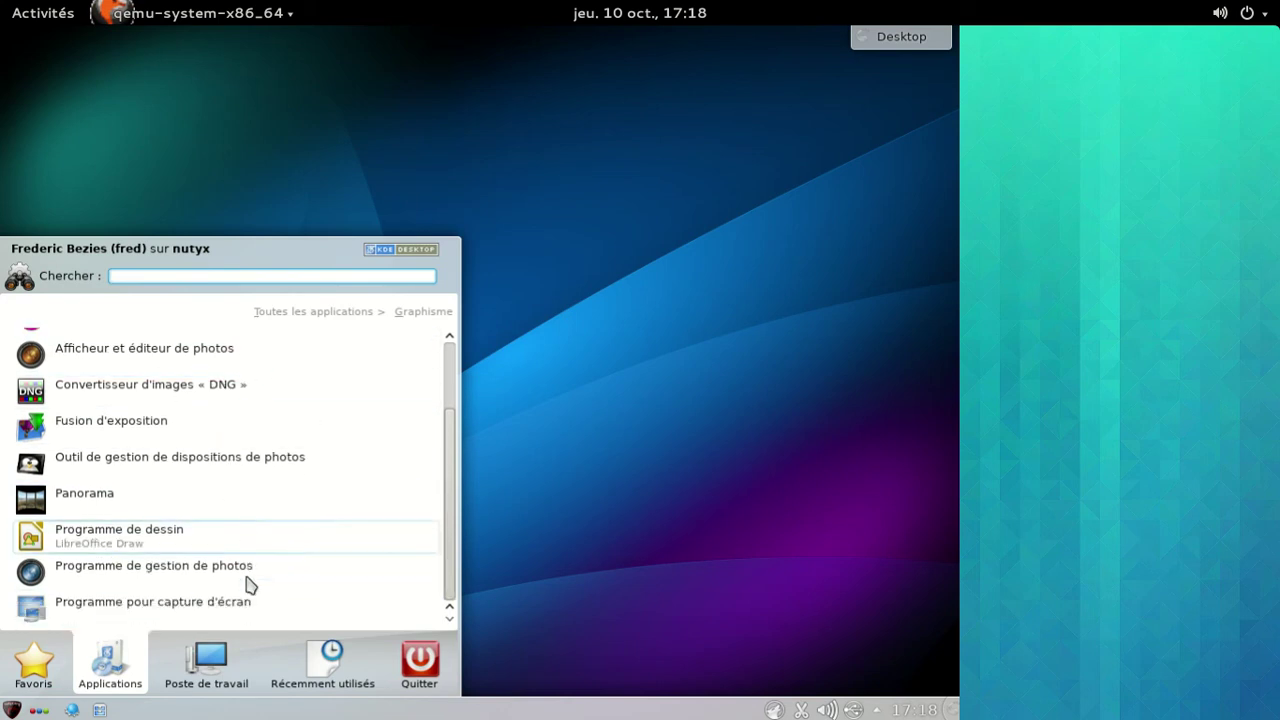
- Open Configuration du système from the launcher's favourites, look through its settings modules and close it
{"action": "left_click", "coordinate": [36, 664]}
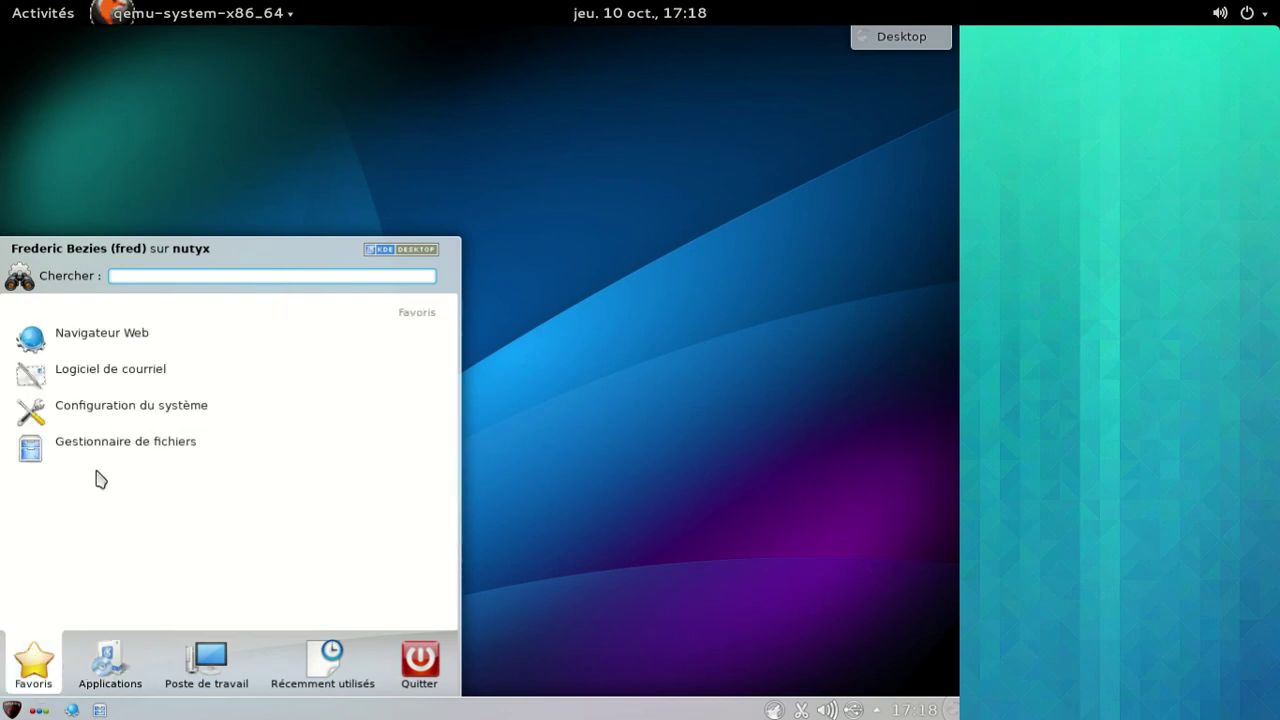
{"action": "left_click", "coordinate": [96, 419]}
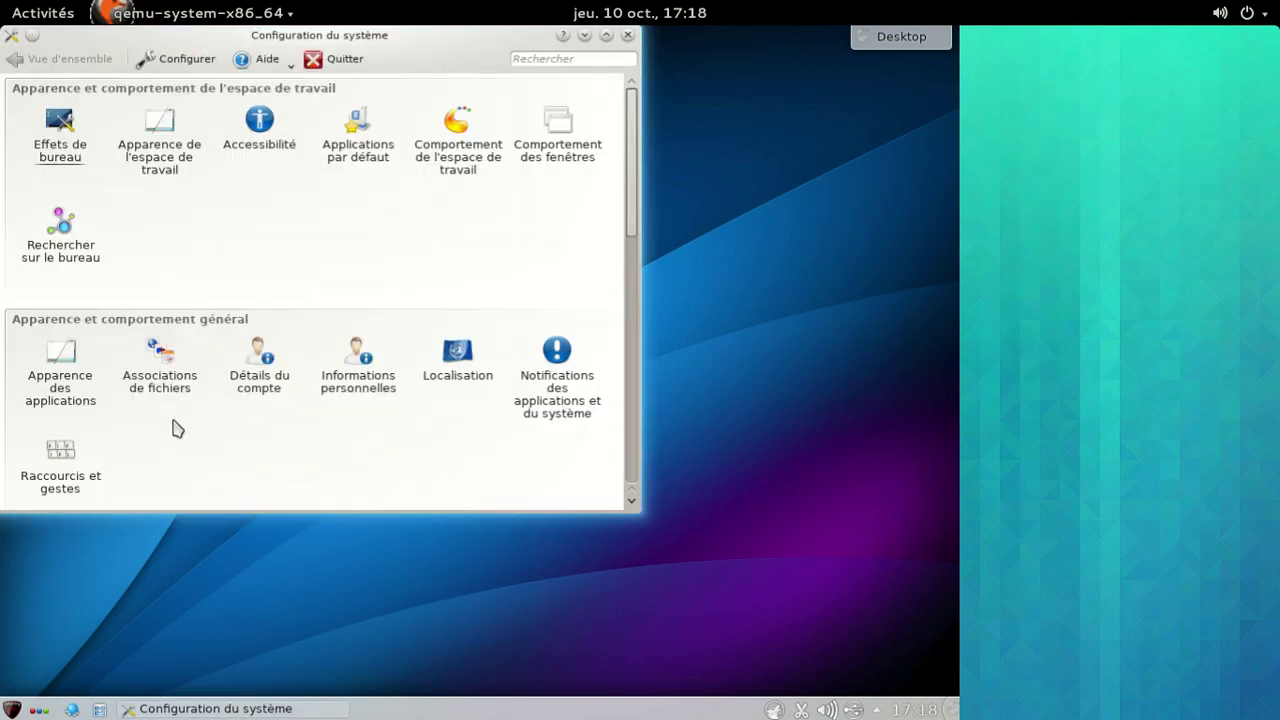
{"action": "mouse_move", "coordinate": [634, 189]}
{"action": "left_mouse_down"}
{"action": "mouse_move", "coordinate": [634, 443]}
{"action": "mouse_move", "coordinate": [634, 206]}
{"action": "left_mouse_up"}
{"action": "left_click", "coordinate": [628, 35]}
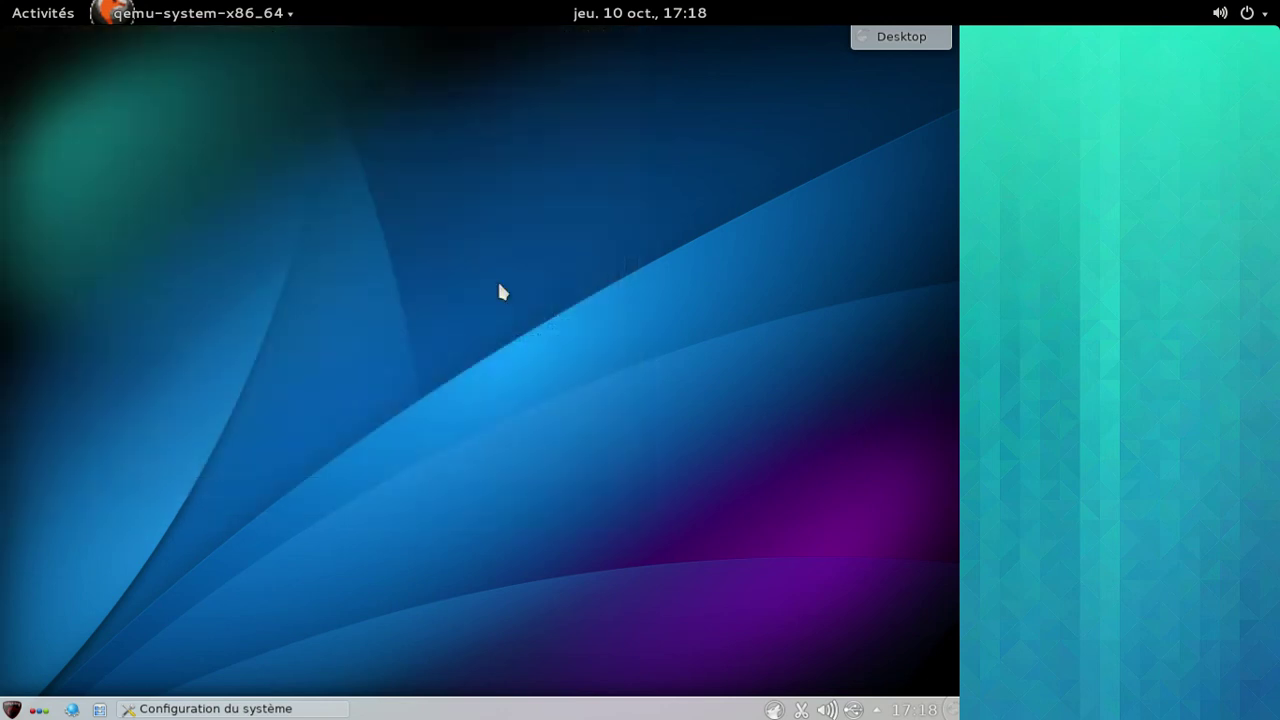
- Quit the Amarok player running in the system tray and confirm its closure
{"action": "right_click", "coordinate": [773, 711]}
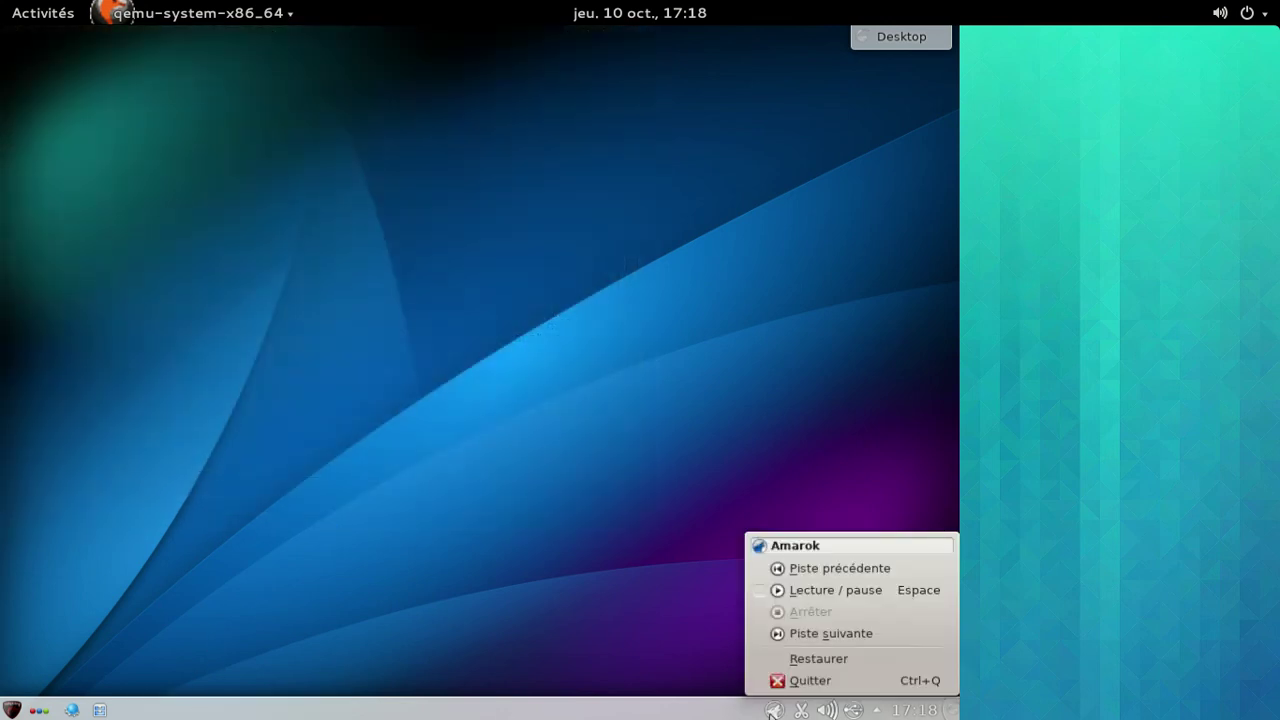
{"action": "left_click", "coordinate": [775, 679]}
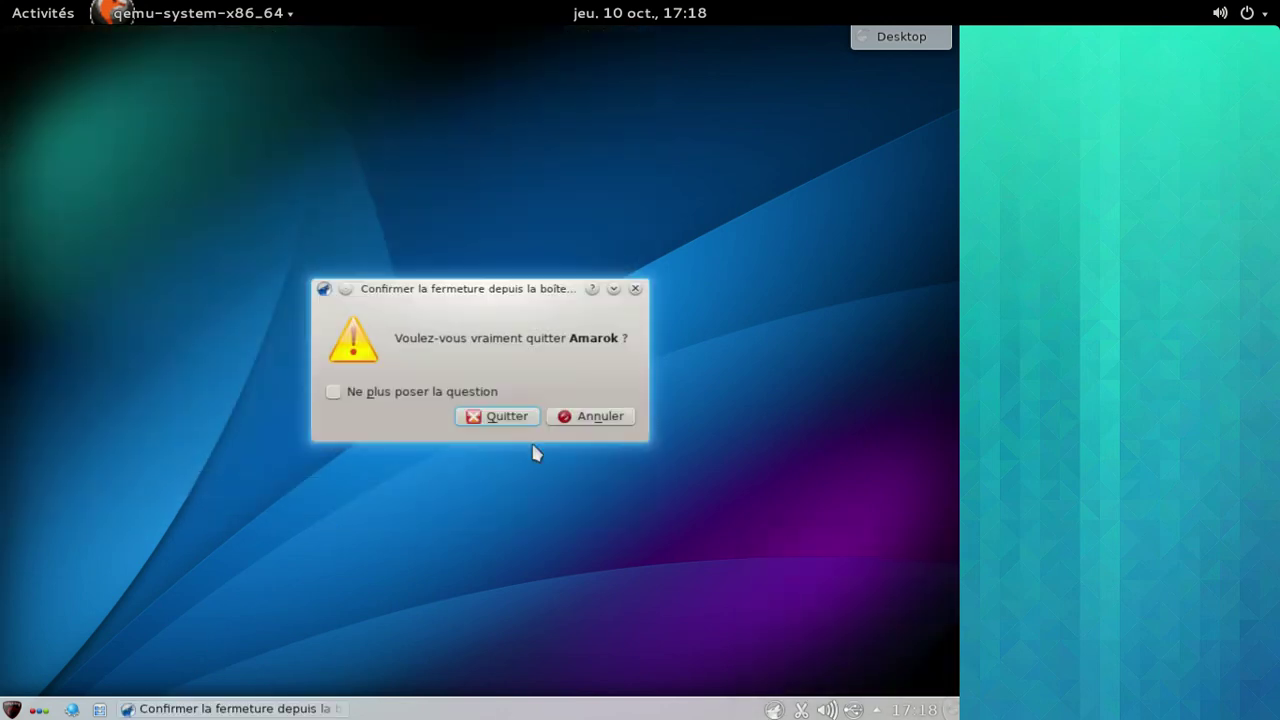
{"action": "left_click", "coordinate": [527, 418]}
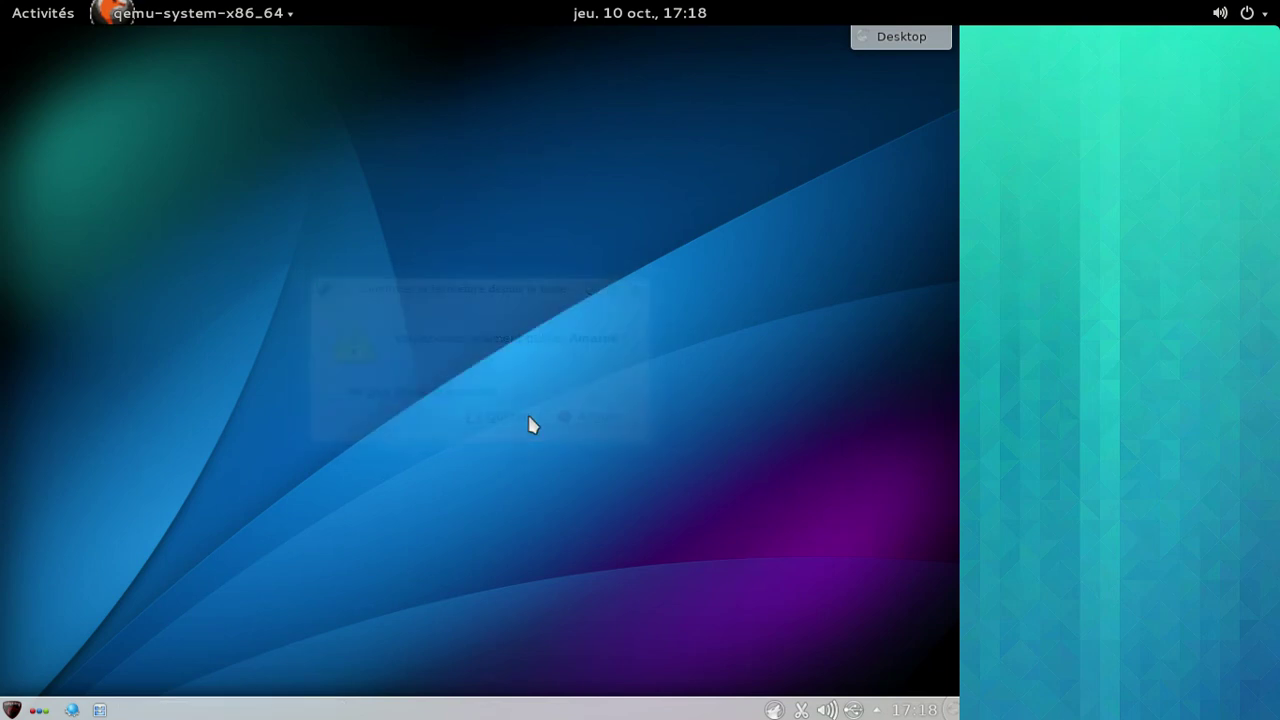
- Shut down the NuTyX virtual machine from the application launcher, confirming Éteindre l'ordinateur
{"action": "left_click", "coordinate": [12, 710]}
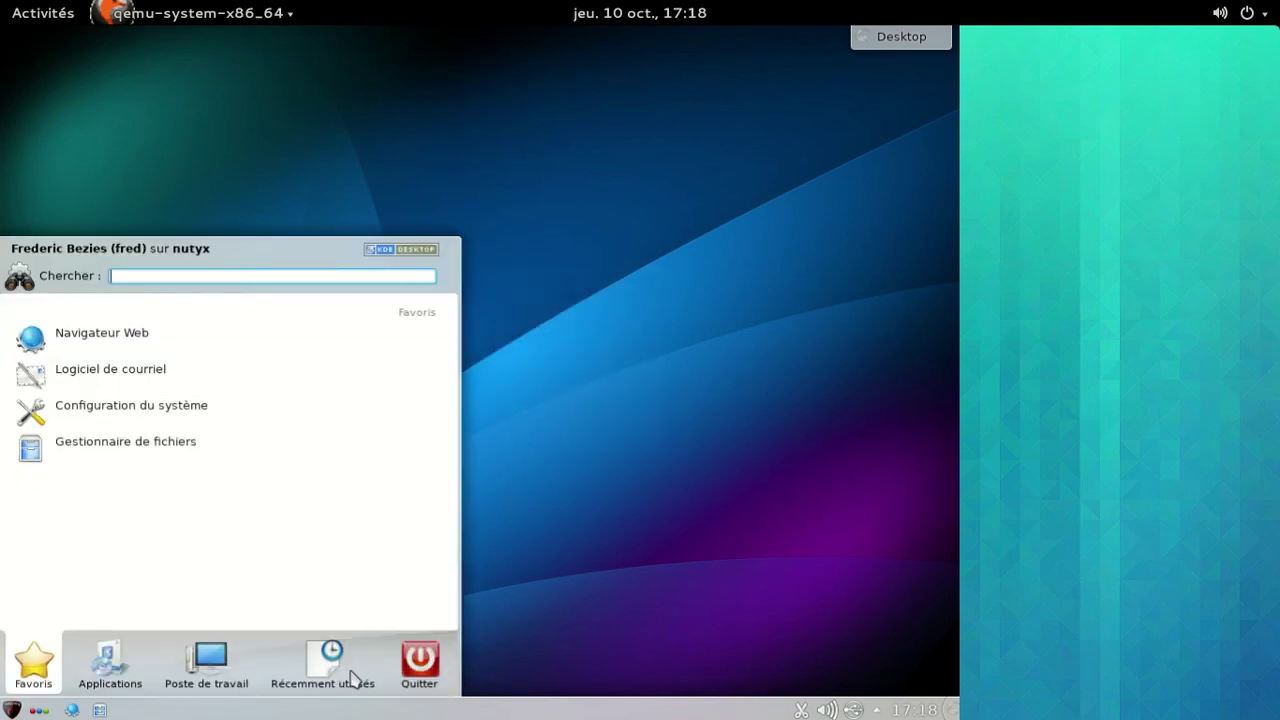
{"action": "left_click", "coordinate": [440, 670]}
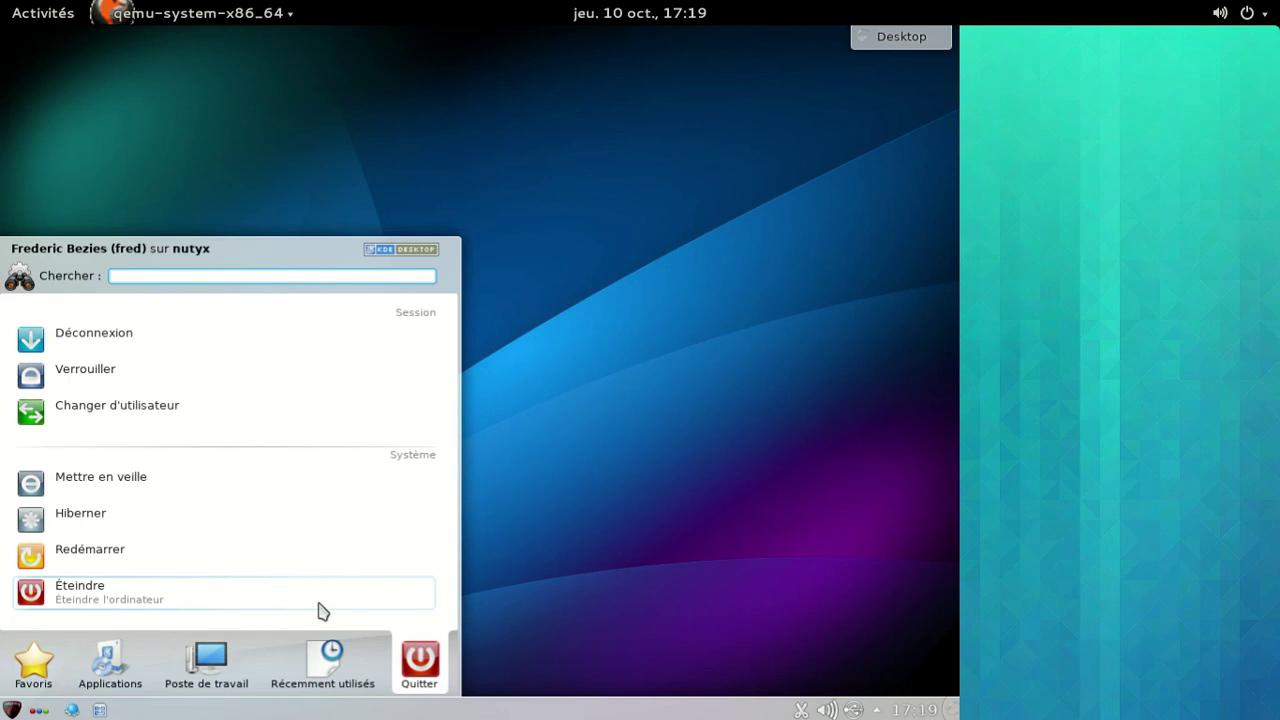
{"action": "left_click", "coordinate": [318, 603]}
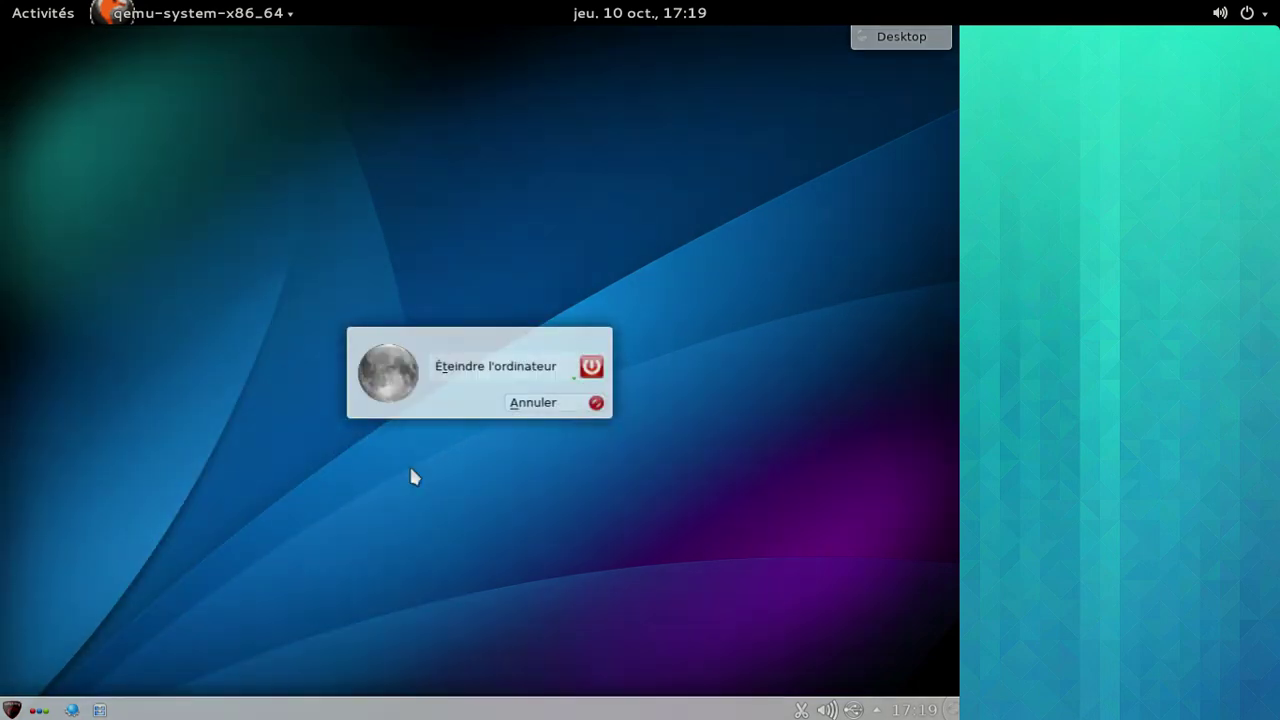
{"action": "left_click", "coordinate": [471, 371]}
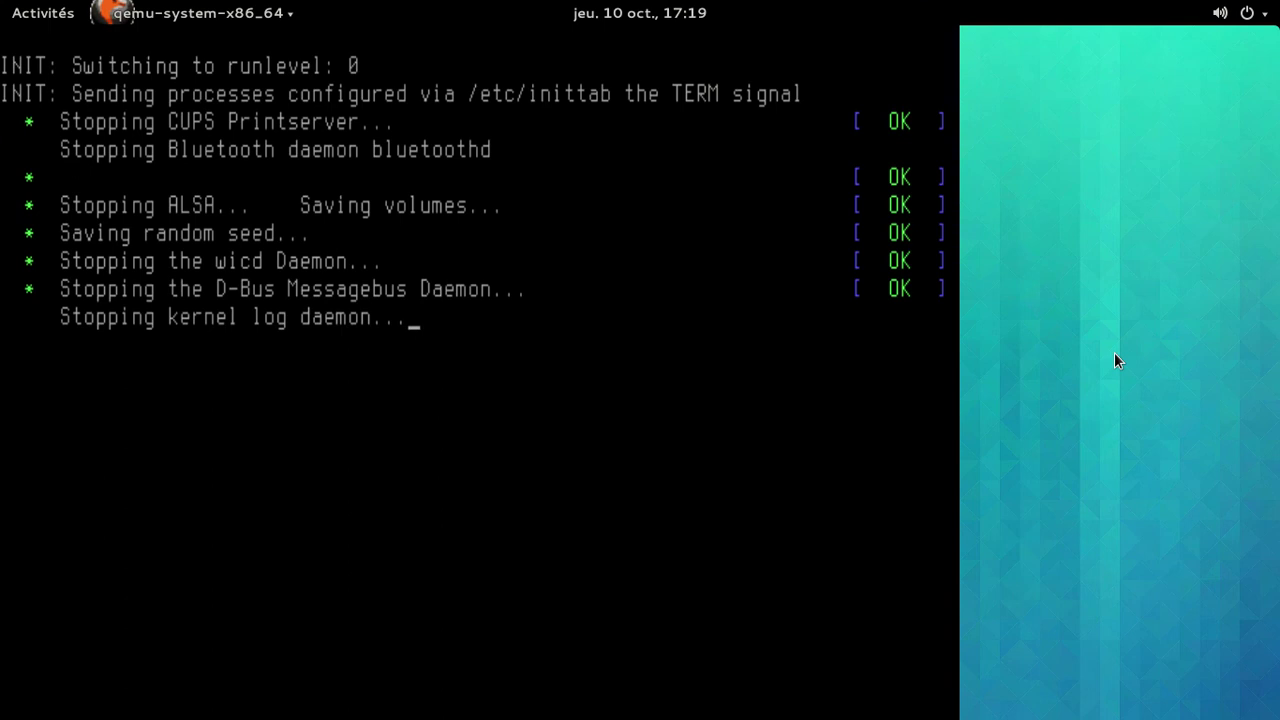
{"action": "key", "text": "super+m"}
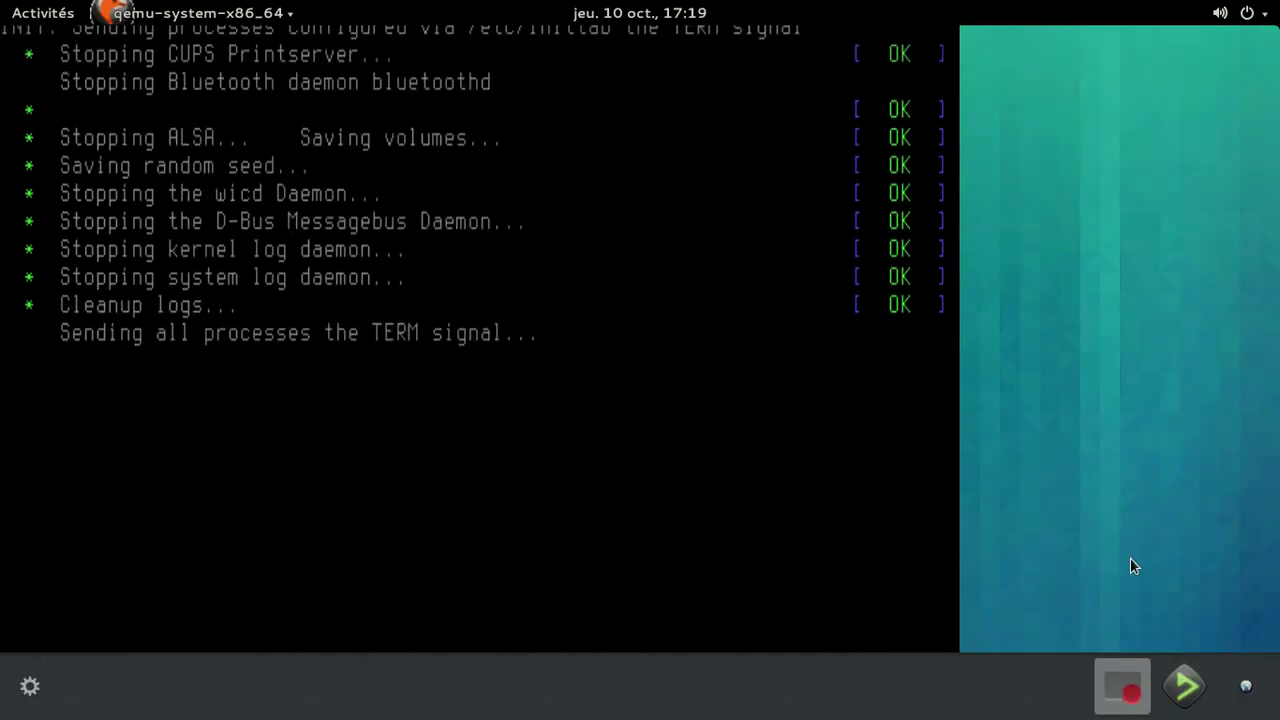
{"action": "left_click", "coordinate": [1122, 682]}
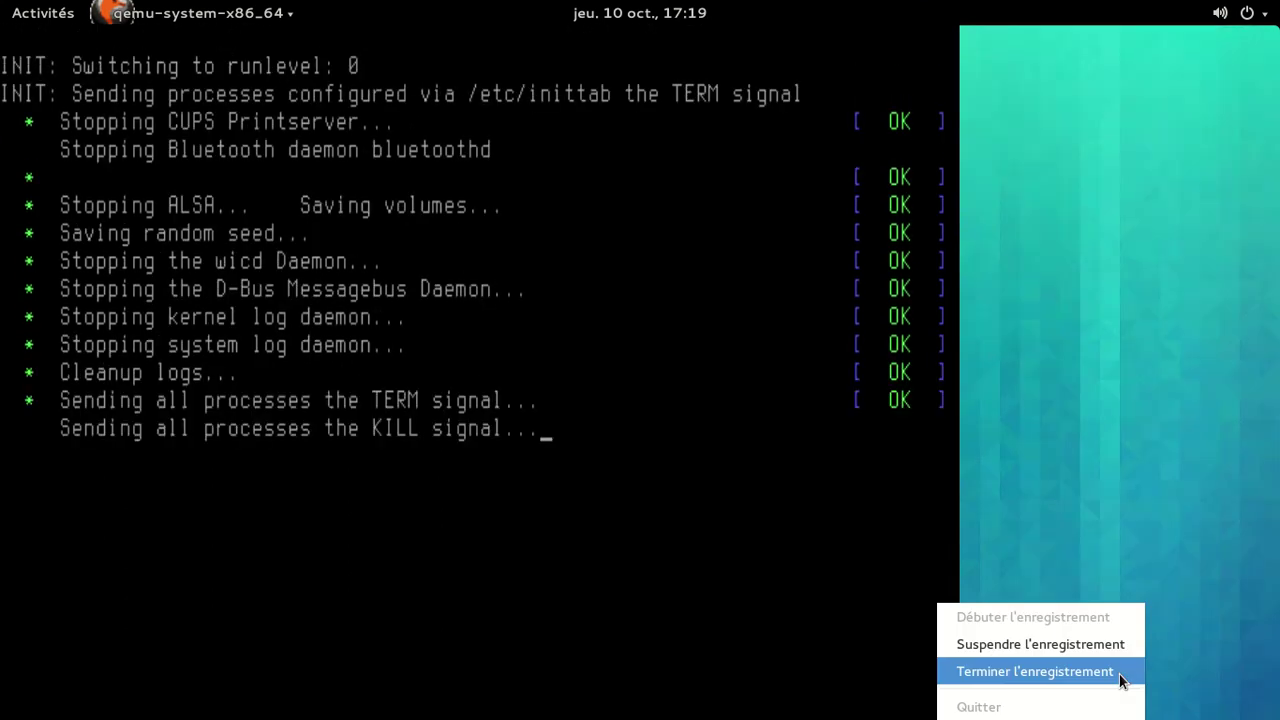